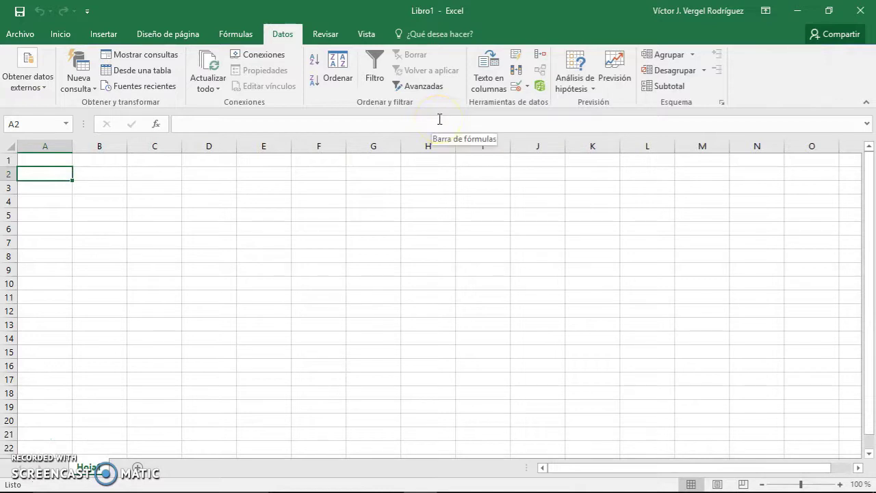
# Enter the headings "año 2016" in A2 and "año 2017" in A11.
pyautogui.write('año')
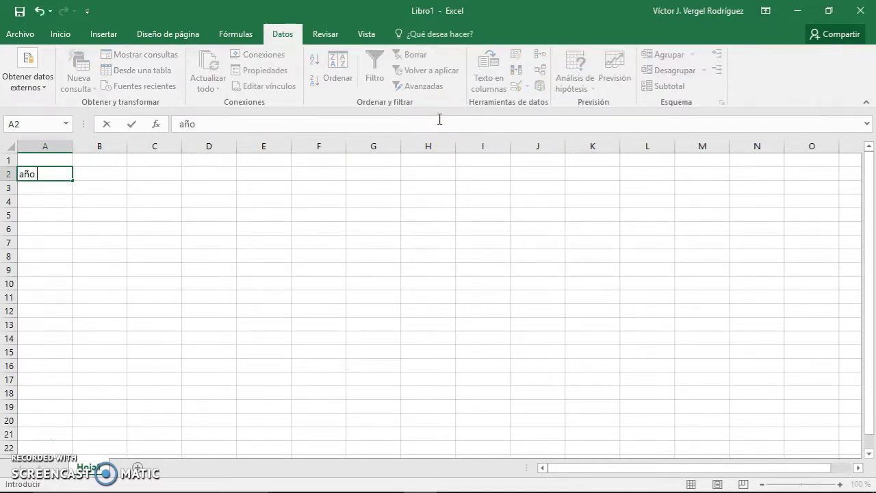
pyautogui.write(' 2016')
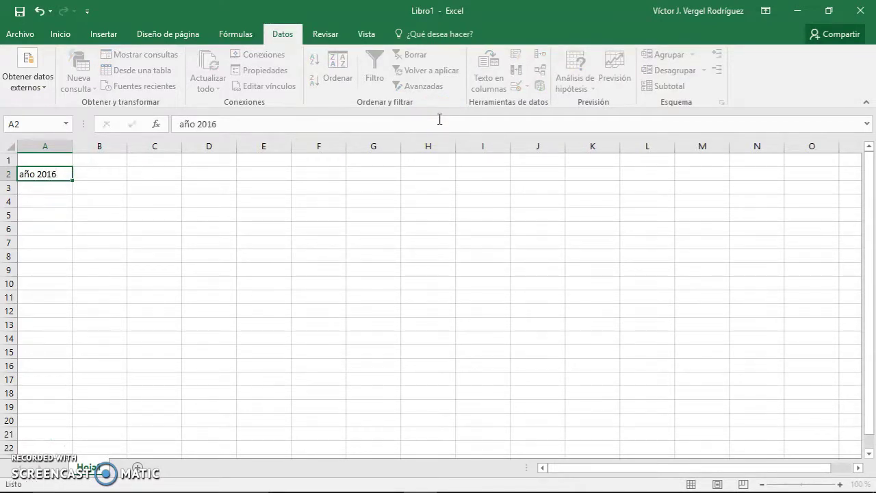
pyautogui.press('Return')
pyautogui.press('Return')
pyautogui.press('Return')
pyautogui.press('Return')
pyautogui.press('Return')
pyautogui.press('Return')
pyautogui.press('Return')
pyautogui.press('Return')
pyautogui.press('Return')
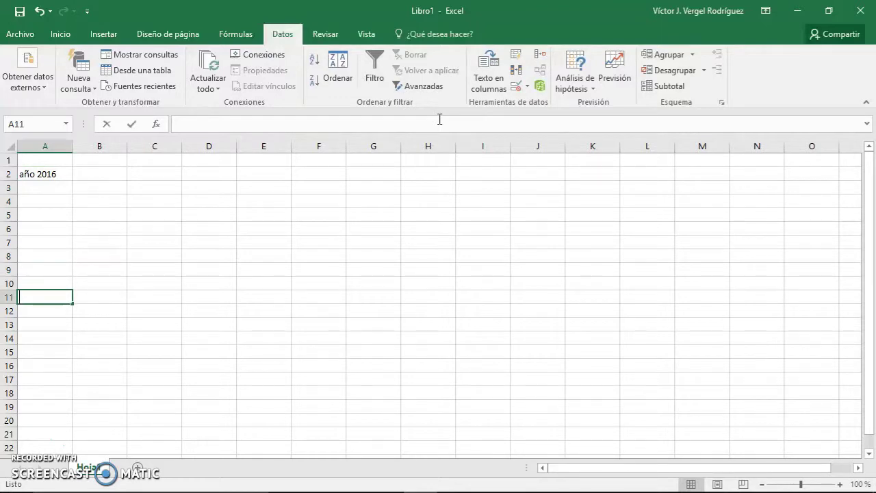
pyautogui.write('año 2017')
pyautogui.press('Return')
pyautogui.press('Return')
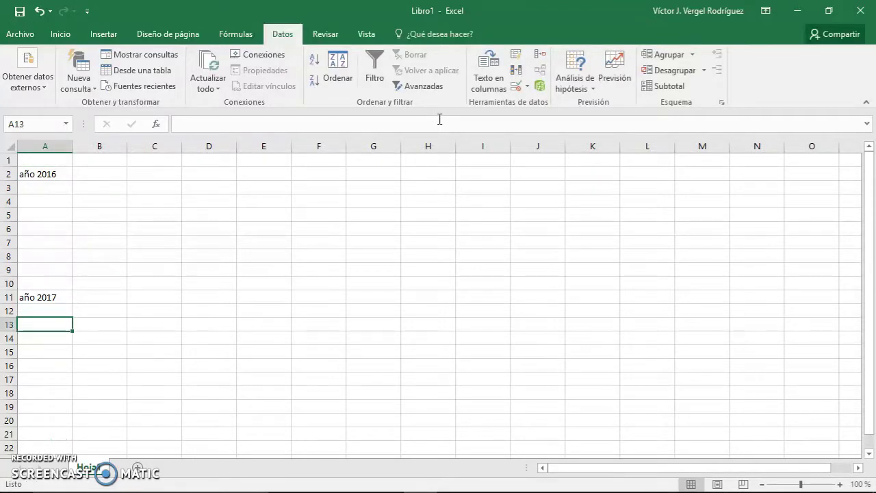
# Enter "Empleado 1" in A3 and "Empleado 2" in A4 under the 2016 heading.
pyautogui.press('Up')
pyautogui.press('Up')
pyautogui.press('Up')
pyautogui.press('Up')
pyautogui.press('Up')
pyautogui.press('Up')
pyautogui.press('Up')
pyautogui.press('Up')
pyautogui.press('Up')
pyautogui.press('Up')
pyautogui.press('Up')
pyautogui.press('Down')
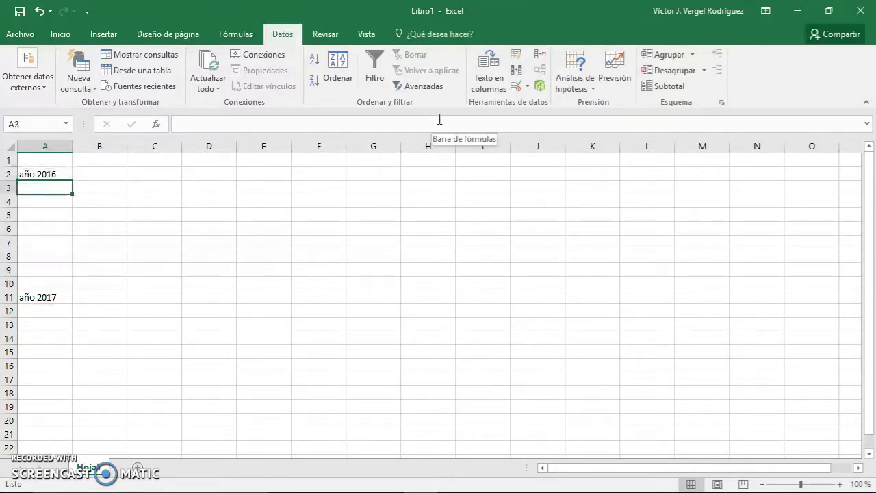
pyautogui.write('Empleado 1')
pyautogui.press('Return')
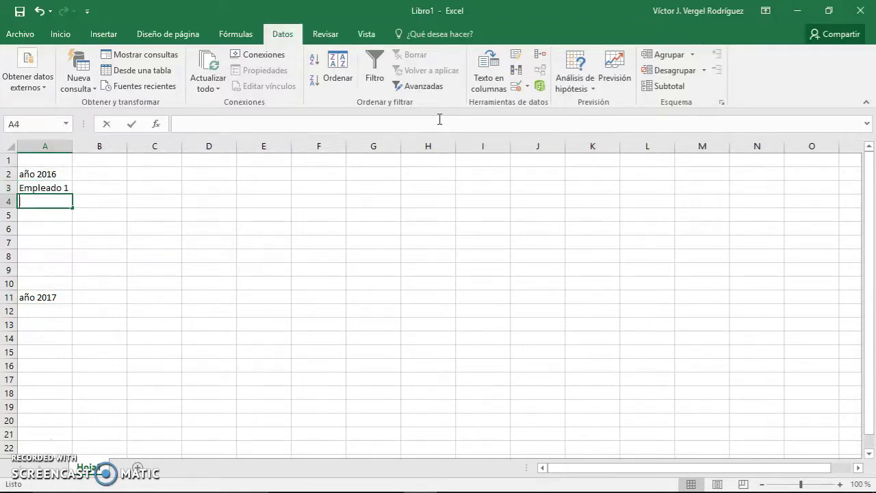
pyautogui.write('Empleado ')
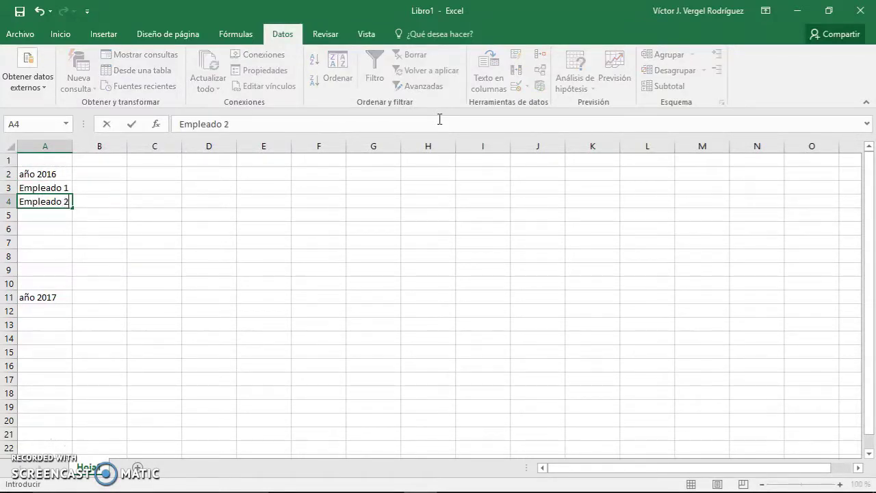
pyautogui.write('2')
pyautogui.press('Return')
# Extend the employee series from A3:A4 down to "Empleado 6" in A8.
pyautogui.press('Up')
pyautogui.press('Up')
pyautogui.hotkey('shift', 'Down')
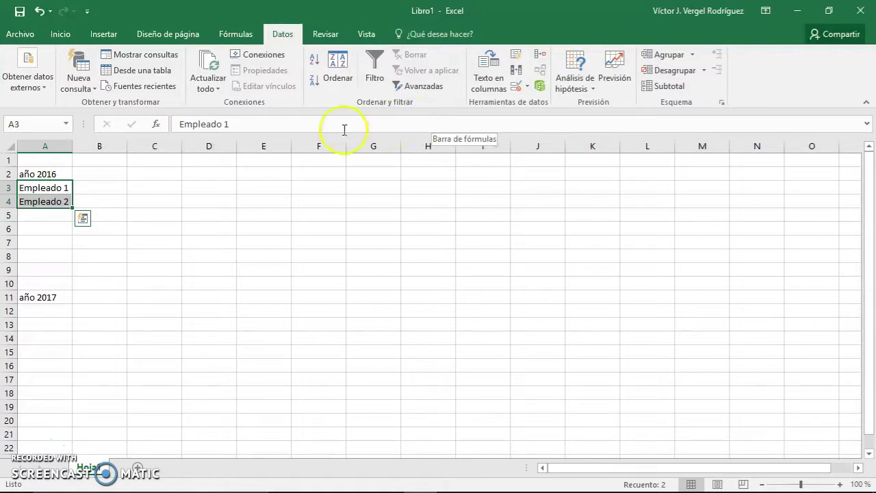
pyautogui.moveTo(72, 207); pyautogui.dragTo(70, 264)
# Copy the six employee labels in A3:A8 to A12:A17 under the 2017 heading.
pyautogui.hotkey('ctrl', 'c')
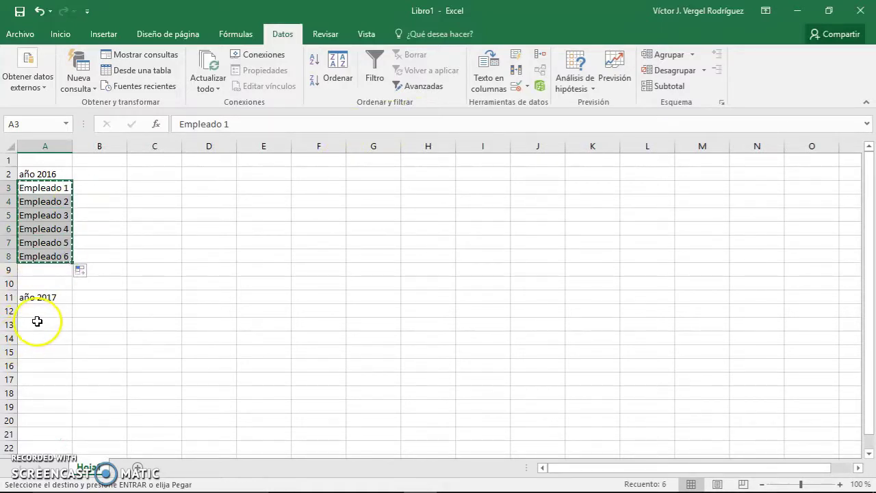
pyautogui.click(38, 313)
pyautogui.hotkey('ctrl', 'v')
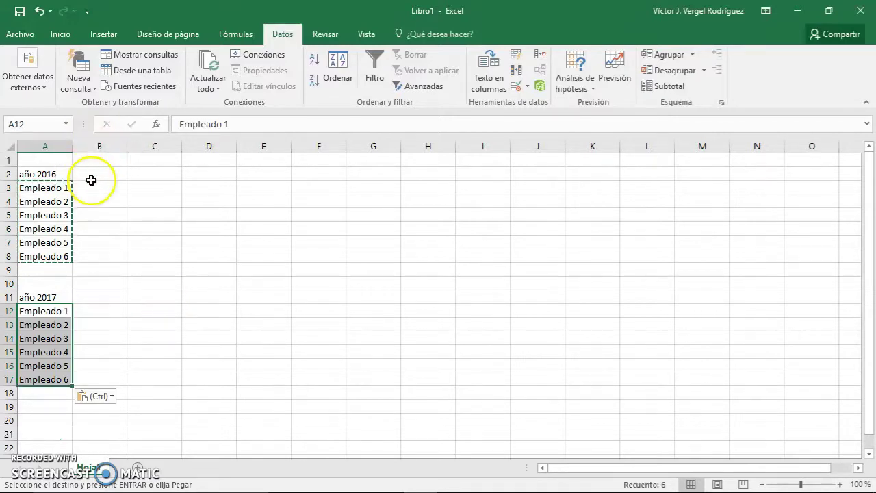
# Enter "Enero" in B2 and "Febrero" in C2, and extend the month series to "Diciembre" in M2.
pyautogui.click(91, 175)
pyautogui.write('Ener')
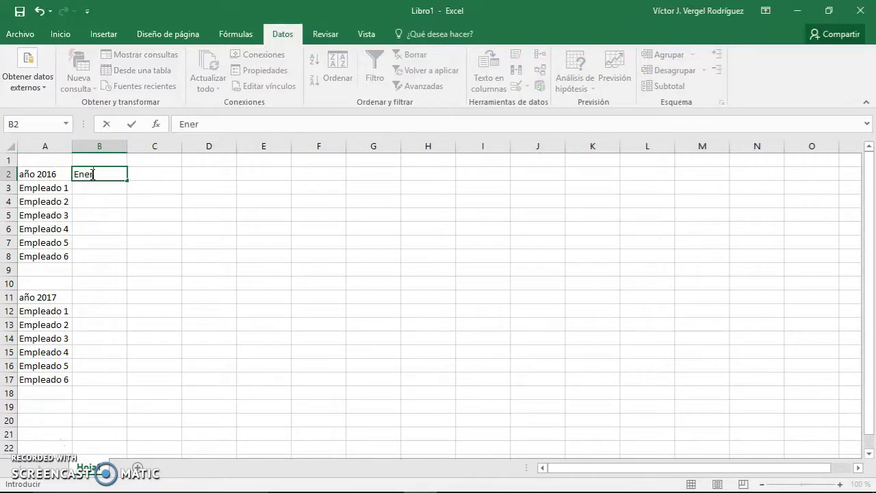
pyautogui.write('o')
pyautogui.press('Tab')
pyautogui.write('F')
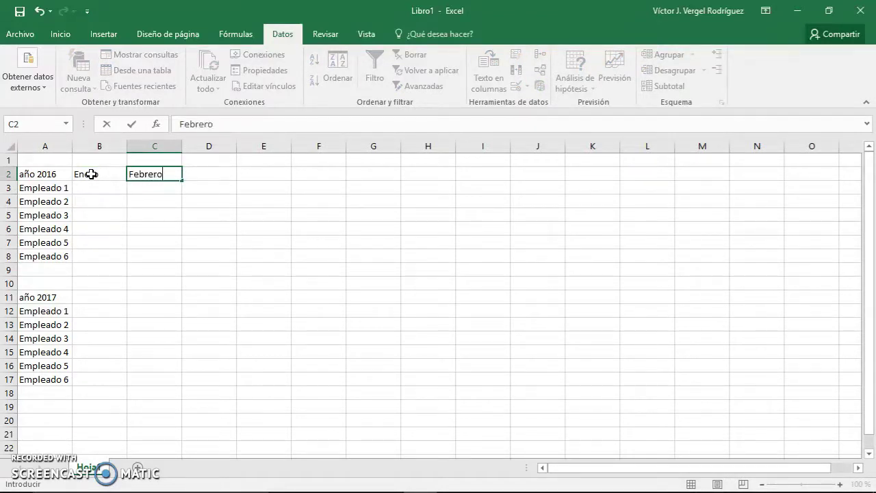
pyautogui.write('ebrero')
pyautogui.moveTo(91, 174); pyautogui.dragTo(735, 176)
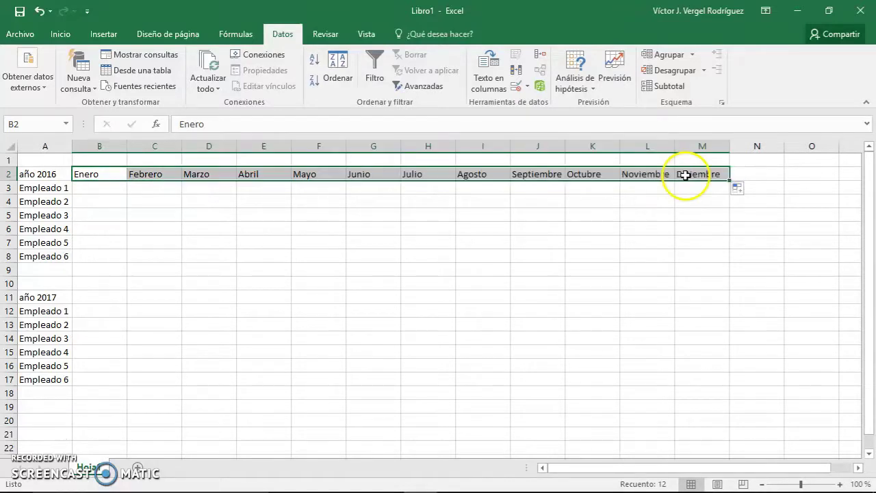
# Copy the month headings in B2:M2 to B11:M11 in the 2017 table.
pyautogui.hotkey('ctrl', 'c')
pyautogui.click(92, 297)
pyautogui.hotkey('ctrl', 'v')
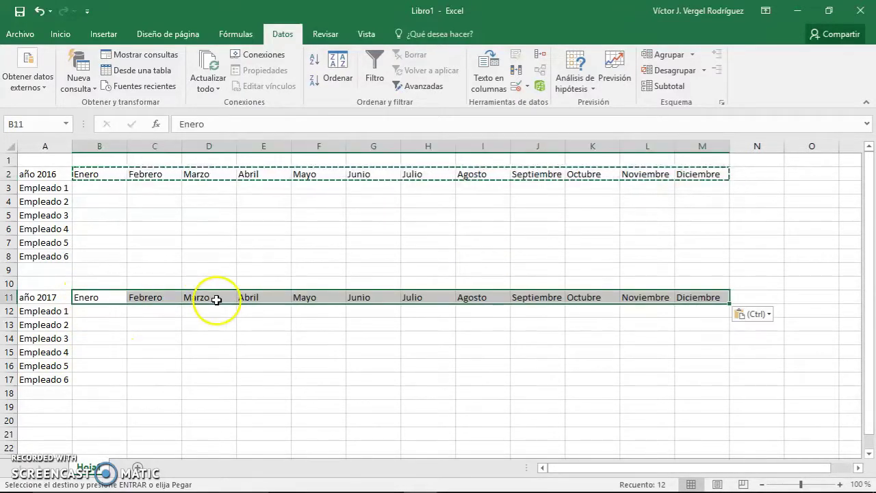
pyautogui.click(98, 188)
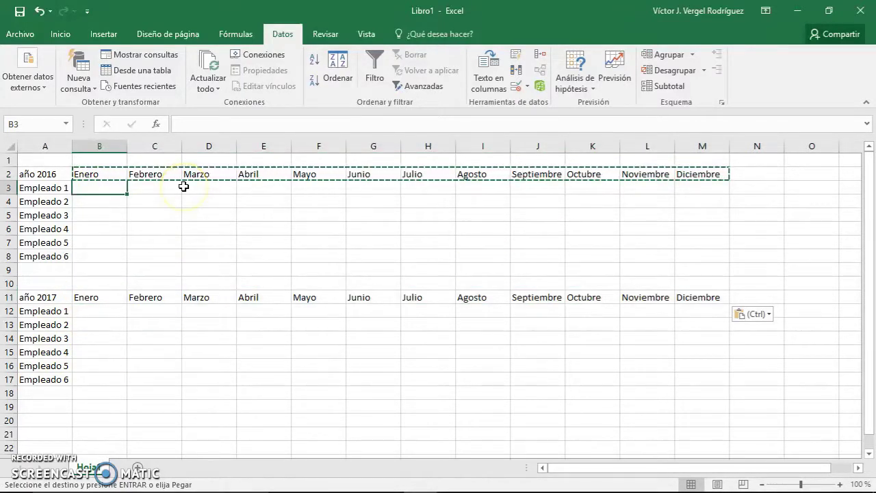
pyautogui.press('Escape')
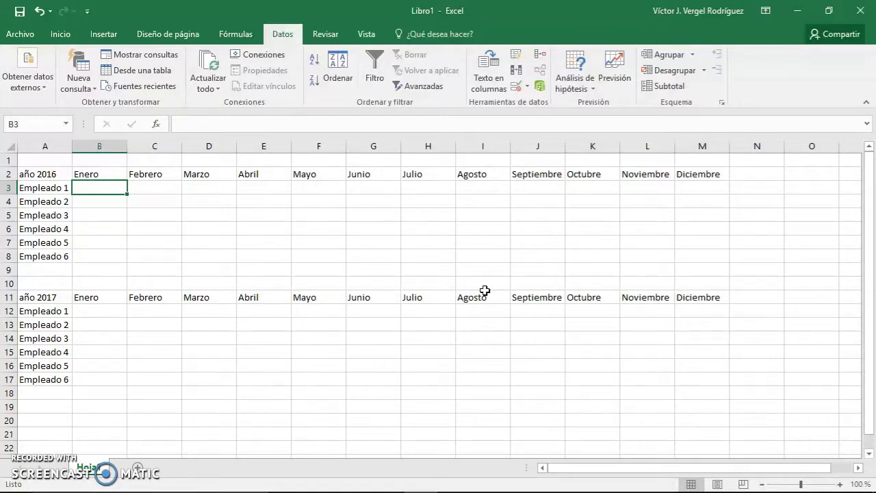
# Enter 10 in A20 and 20 in A21 below the 2017 table.
pyautogui.click(58, 416)
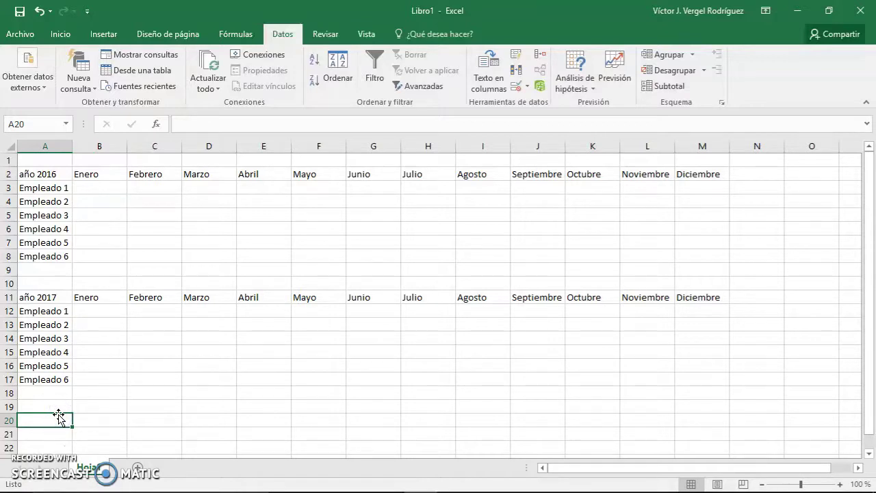
pyautogui.scroll(-1, 59, 416)
pyautogui.write('10')
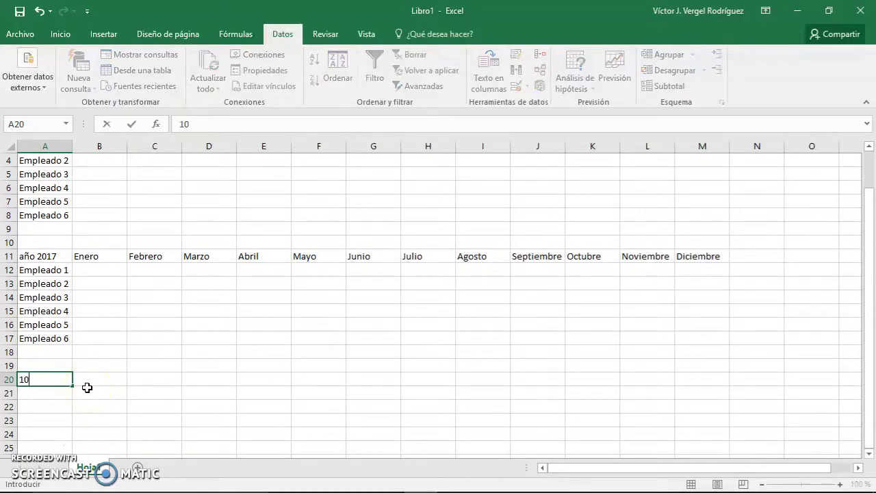
pyautogui.press('Return')
pyautogui.write('20')
pyautogui.press('Return')
pyautogui.write('30')
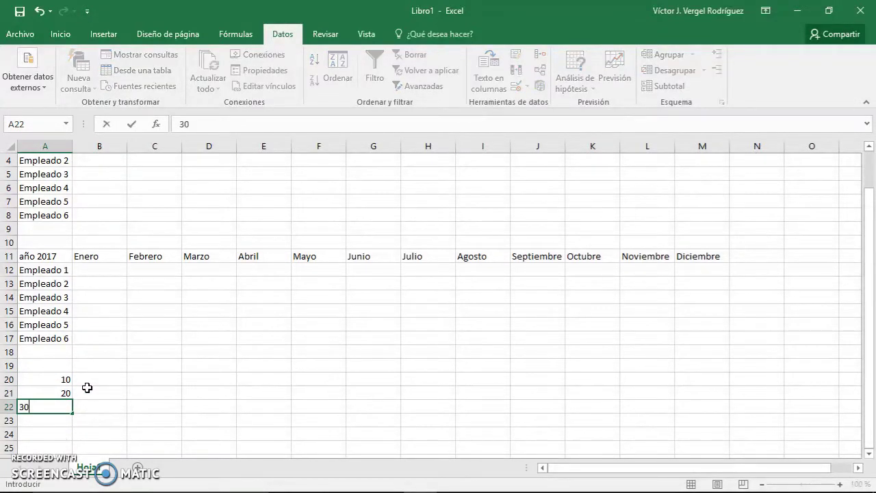
pyautogui.press('Escape')
# Extend the number series from A20:A21 down to 60 in A25.
pyautogui.press('Up')
pyautogui.press('Up')
pyautogui.hotkey('shift', 'Down')
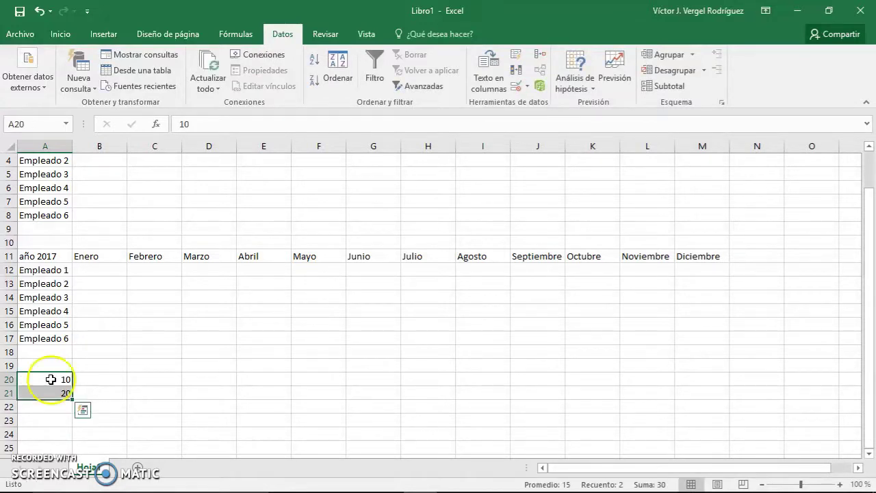
pyautogui.scroll(-1, 103, 386)
pyautogui.moveTo(70, 362); pyautogui.dragTo(72, 409)
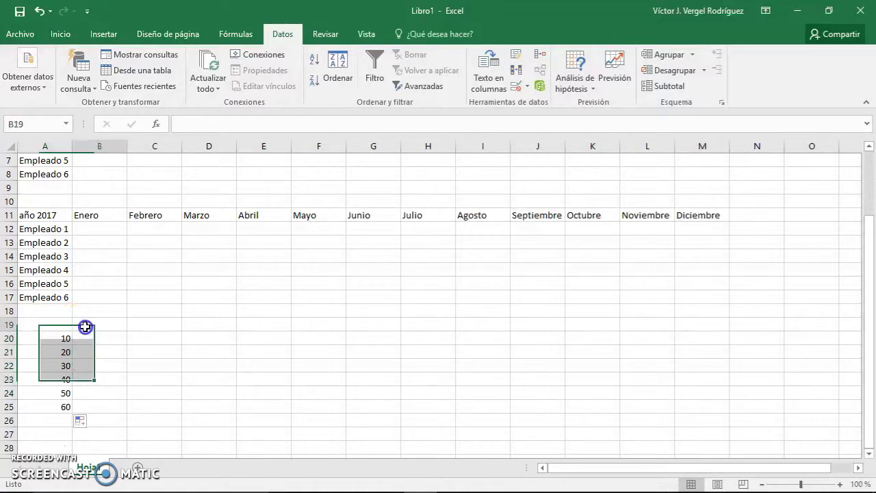
# Enter 2 in B19 and 4 in C19 as the starting values of a horizontal series.
pyautogui.click(85, 326)
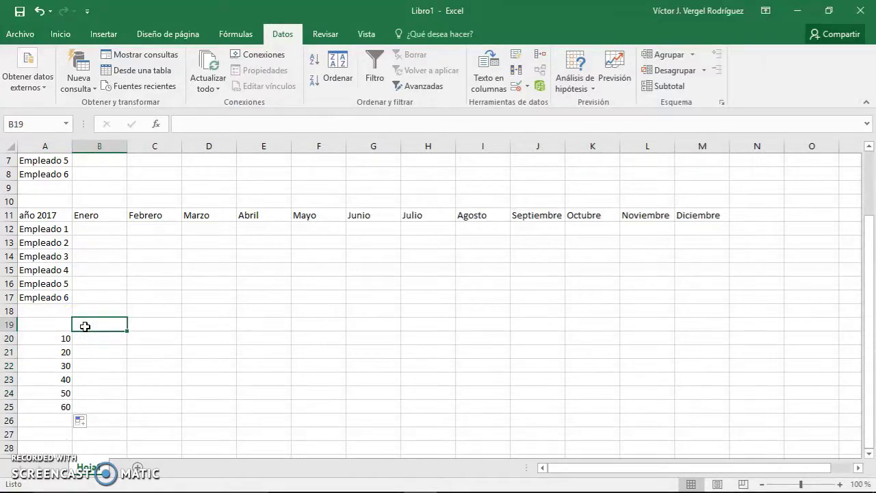
pyautogui.write('2')
pyautogui.press('Tab')
pyautogui.click(85, 326)
pyautogui.hotkey('shift', 'Right')
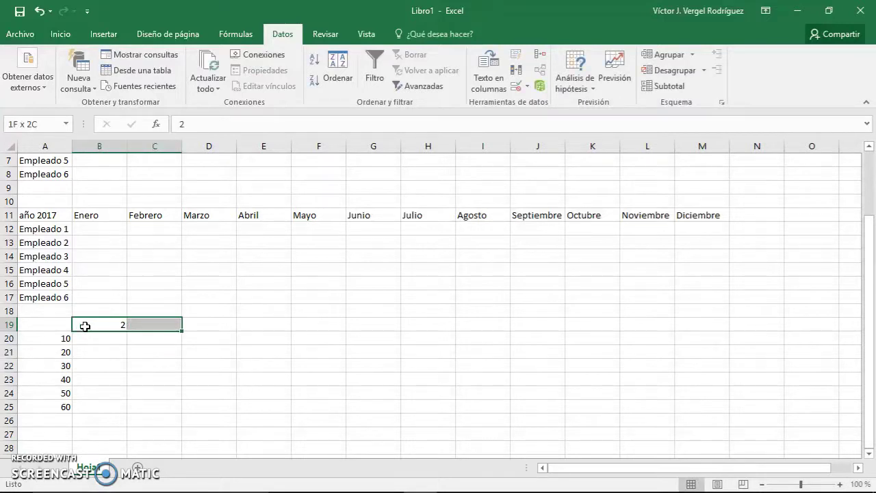
pyautogui.press('Right')
pyautogui.write('4')
pyautogui.press('Return')
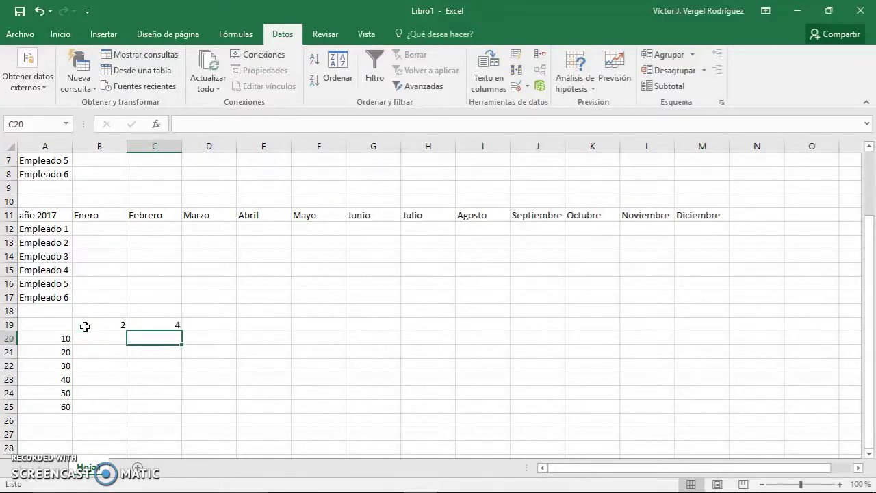
# Extend the series from B19:C19 across the row to 24 in M19.
pyautogui.click(85, 326)
pyautogui.hotkey('shift', 'Right')
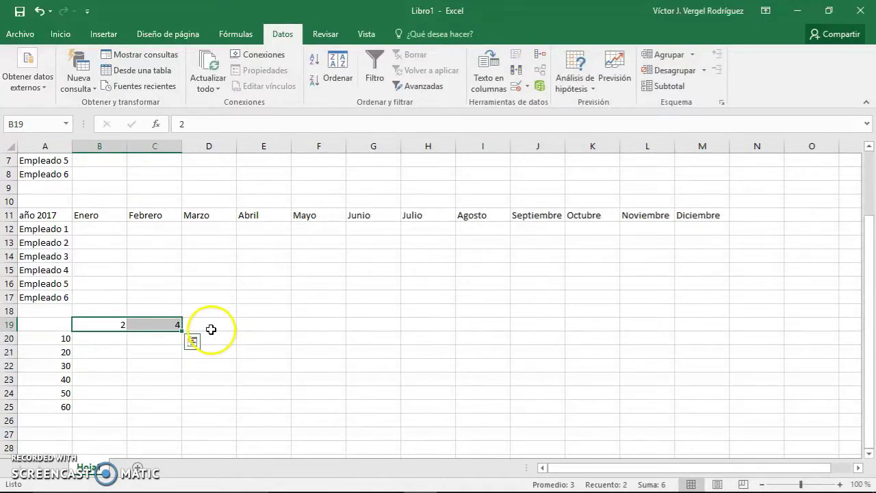
pyautogui.moveTo(183, 331); pyautogui.dragTo(728, 305)
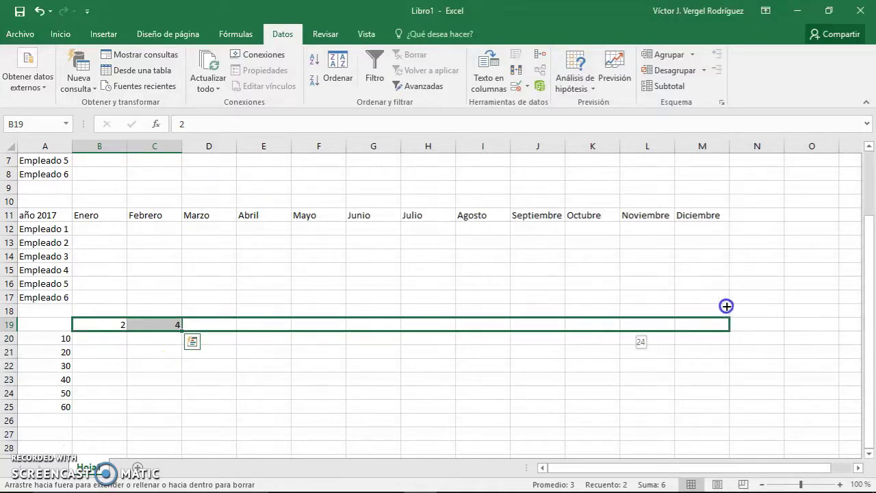
# Write a formula in B20 that multiplies its row value by its column value, =A20*B19.
pyautogui.click(116, 337)
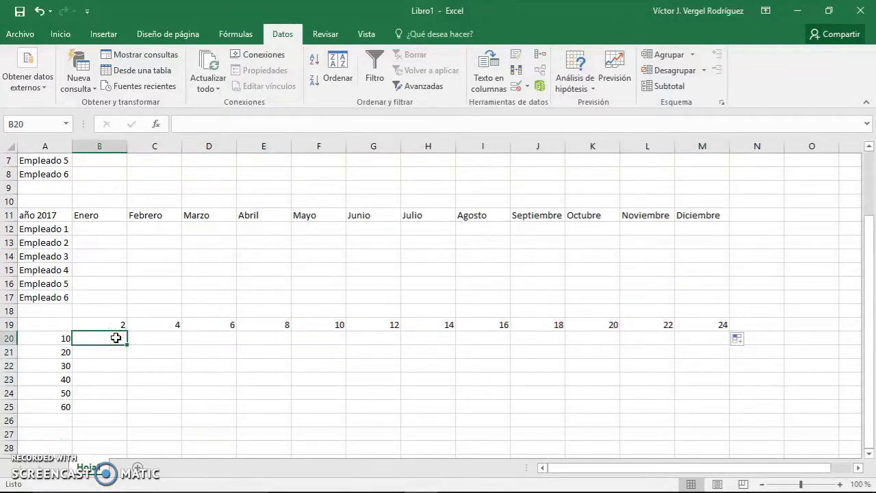
pyautogui.write('=')
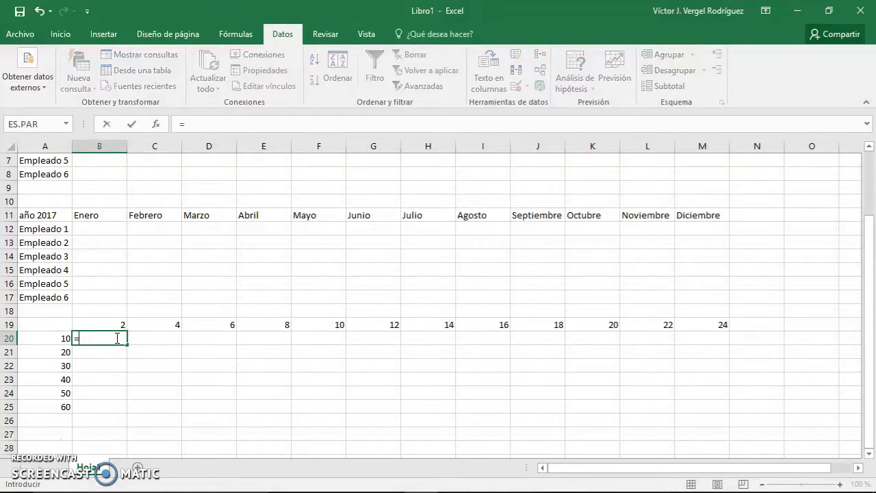
pyautogui.press('Left')
pyautogui.write('*')
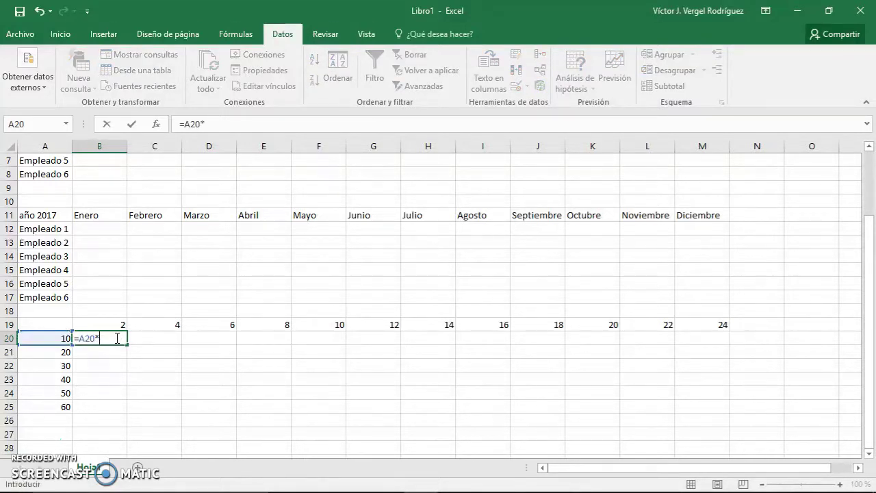
pyautogui.press('Up')
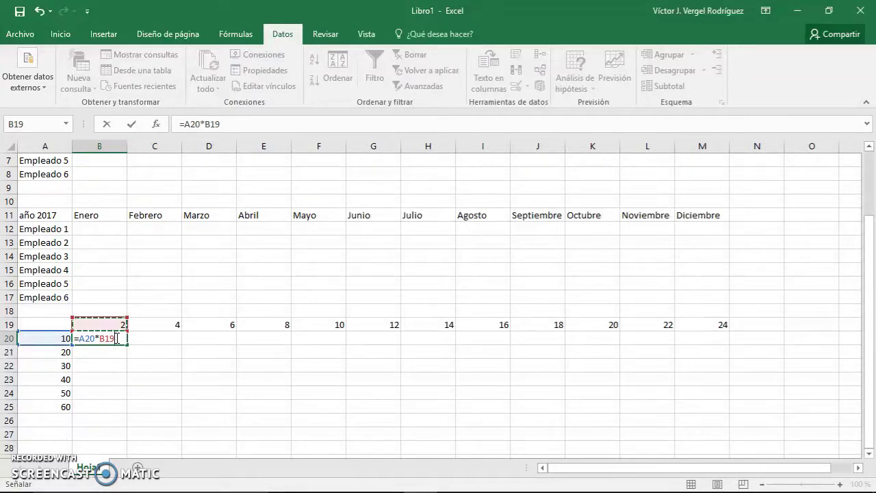
pyautogui.press('Left')
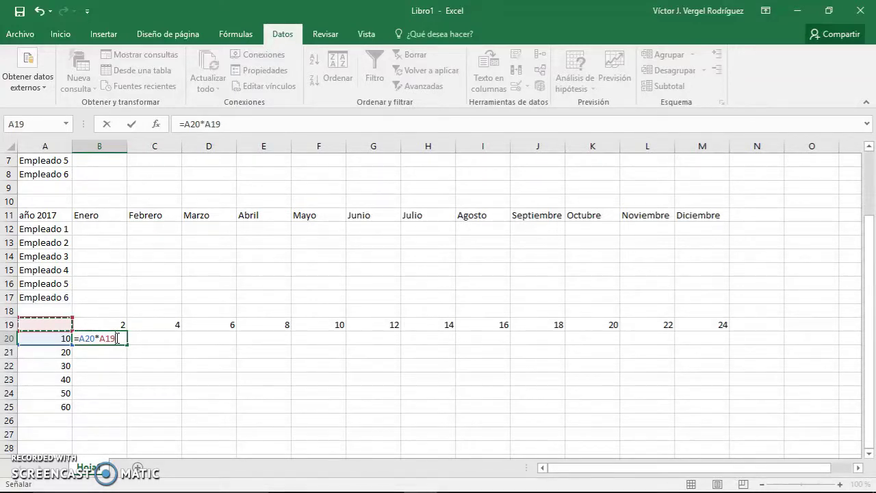
pyautogui.press('Right')
# Change the formula in B20 to use mixed references, =$A20*B$19.
pyautogui.click(87, 339)
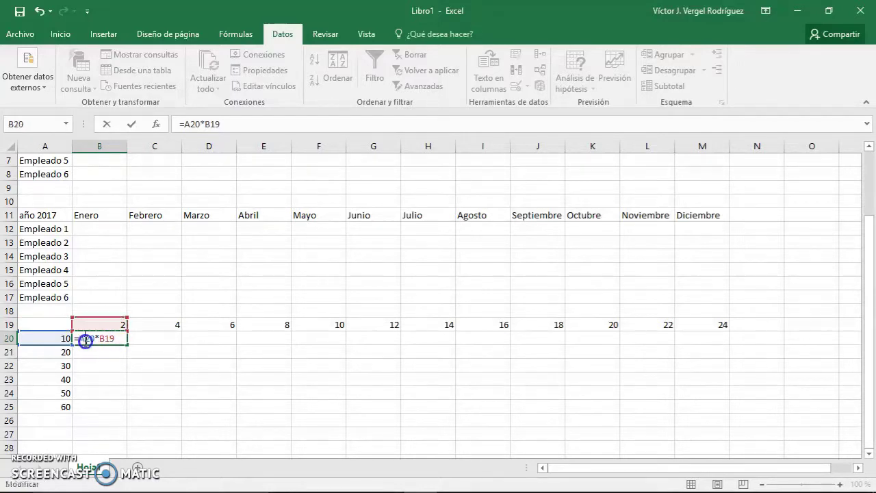
pyautogui.press('F4')
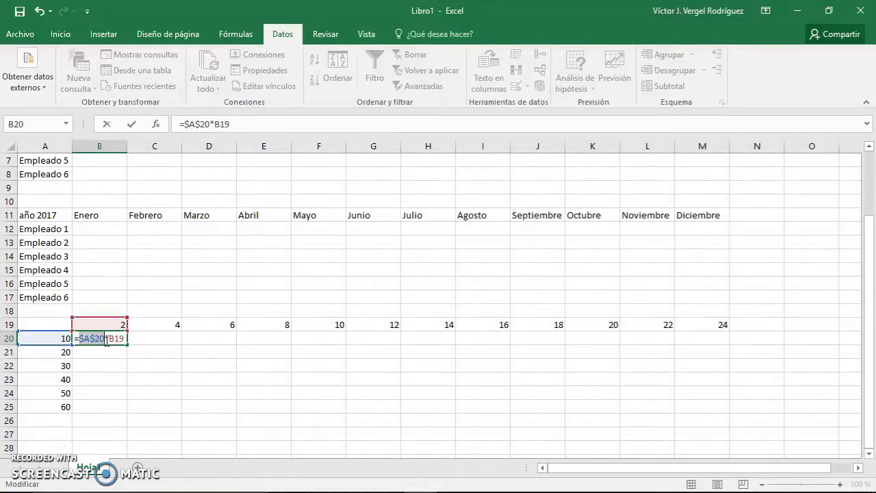
pyautogui.press('F4')
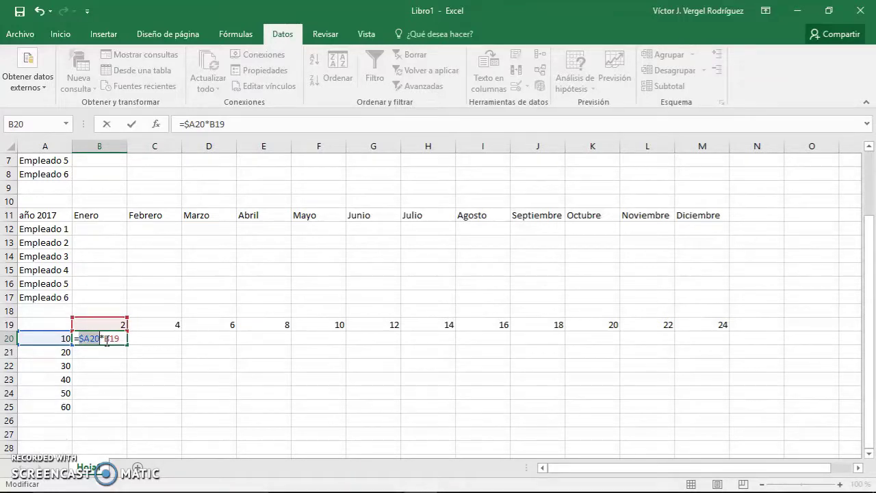
pyautogui.click(120, 338)
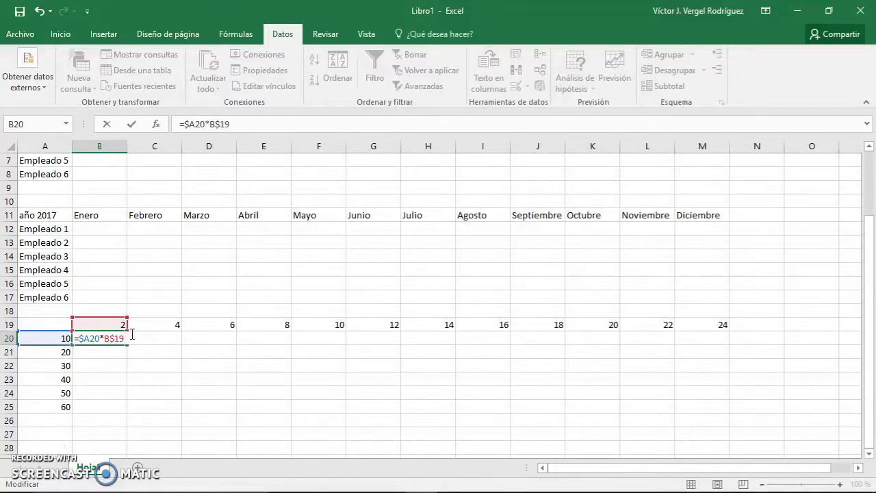
pyautogui.hotkey('ctrl', 'Return')
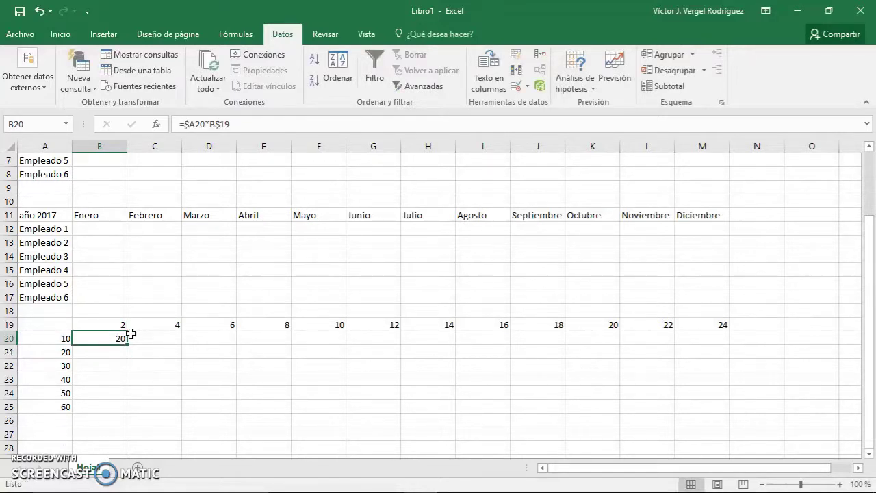
# Fill the B20 formula over the range B20:M25 and fit the widths of columns A to M to their contents.
pyautogui.moveTo(126, 344); pyautogui.dragTo(721, 418)
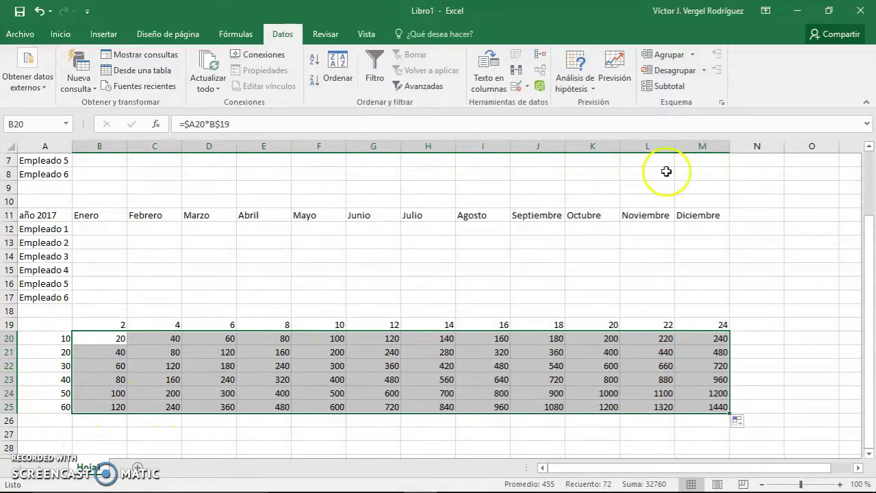
pyautogui.moveTo(702, 146); pyautogui.dragTo(41, 147)
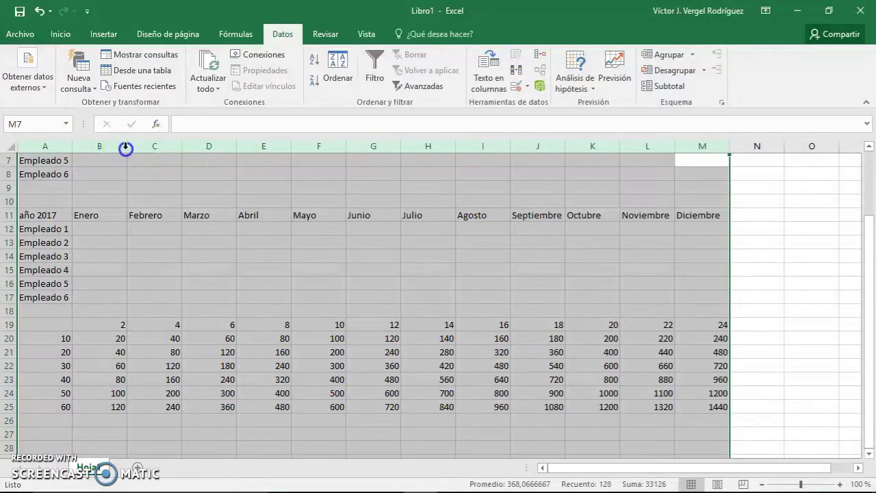
pyautogui.doubleClick(127, 146)
pyautogui.click(102, 334)
pyautogui.click(215, 125)
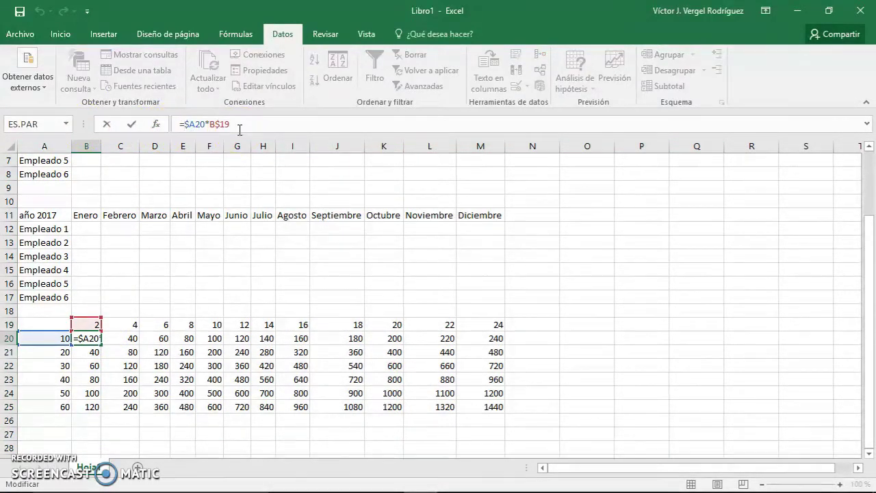
pyautogui.press('super')
pyautogui.press('super')
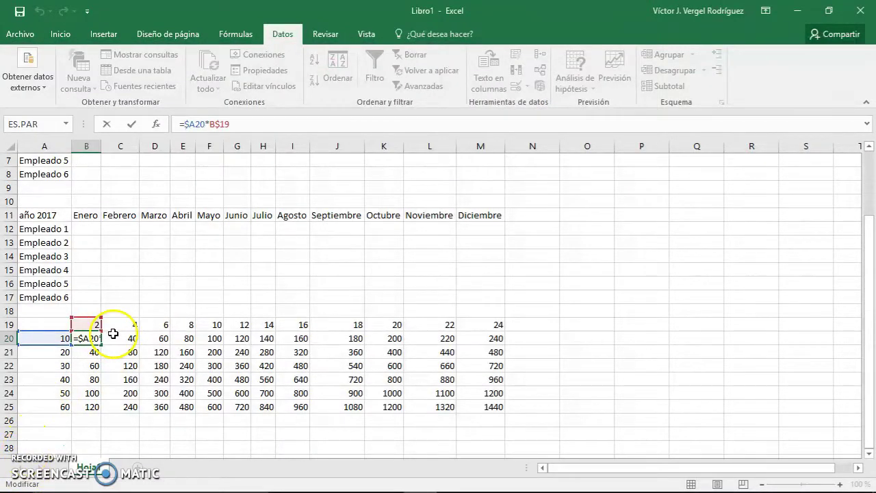
pyautogui.press('Escape')
# Copy the multiplication results in B20:M25 and paste only their values into the año 2016 table starting at B3.
pyautogui.moveTo(114, 348); pyautogui.dragTo(454, 348)
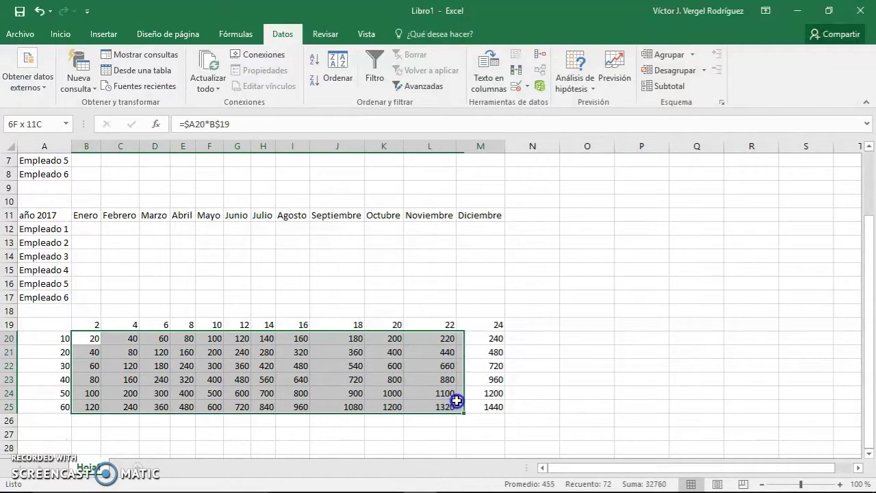
pyautogui.rightClick(437, 363)
pyautogui.click(467, 92)
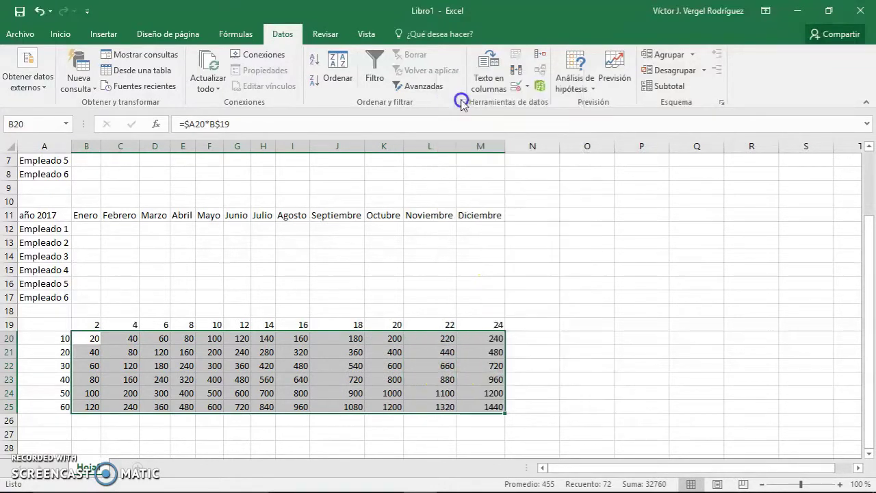
pyautogui.scroll(2, 115, 202)
pyautogui.rightClick(92, 187)
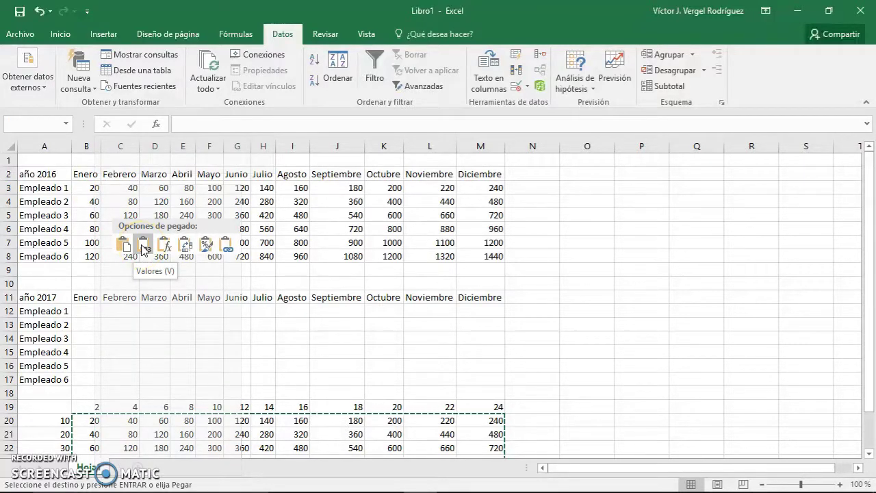
pyautogui.click(143, 248)
pyautogui.click(117, 202)
pyautogui.click(268, 204)
pyautogui.click(120, 229)
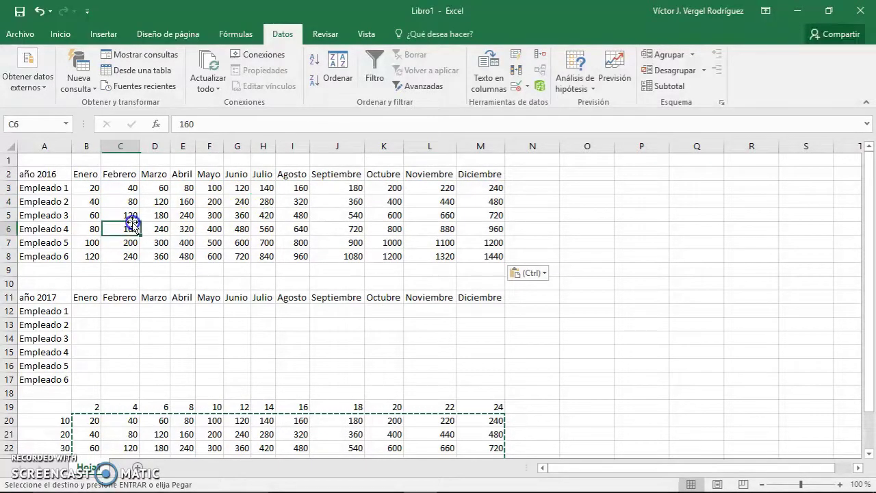
pyautogui.click(85, 186)
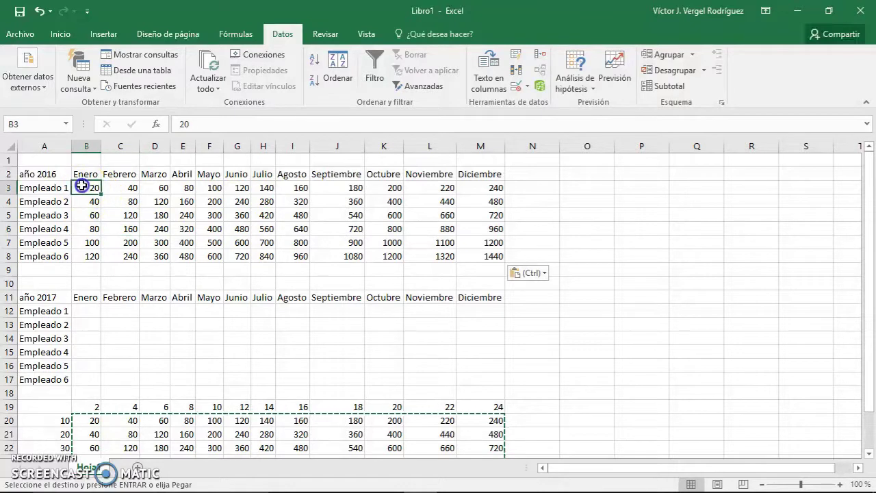
# Replace the starting values of the horizontal series with 3 in B19 and 5 in C19.
pyautogui.click(96, 405)
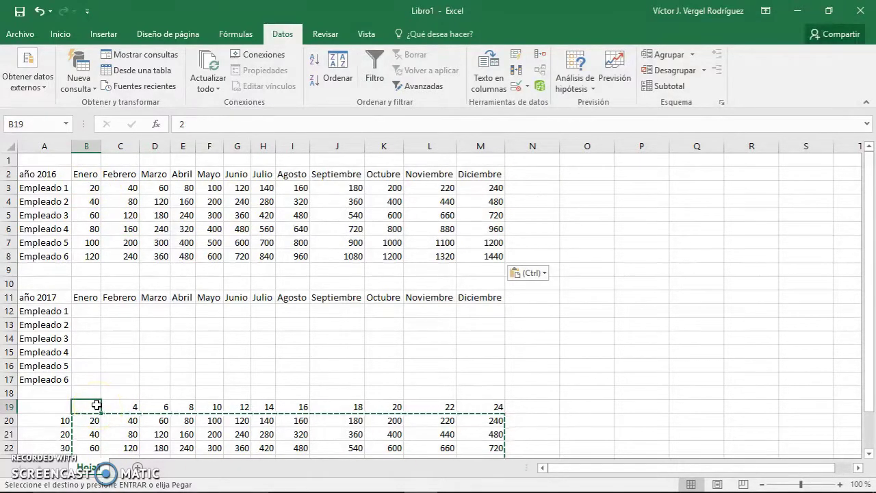
pyautogui.press('Escape')
pyautogui.write('3')
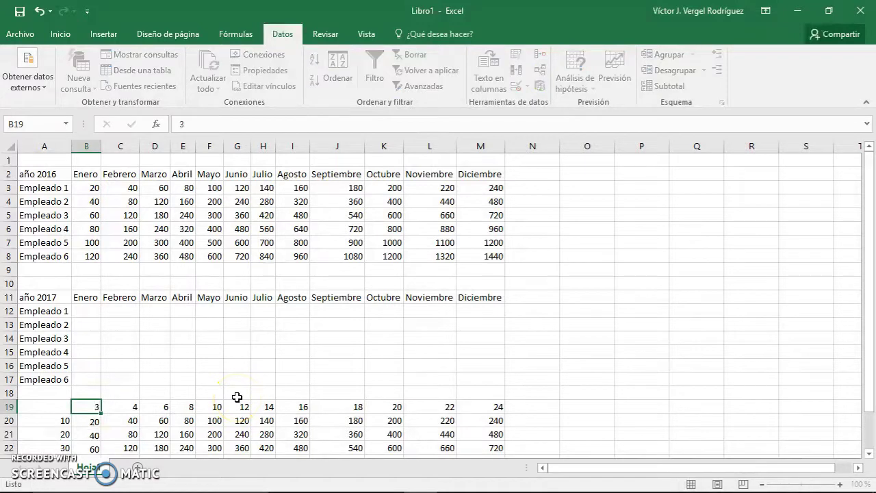
pyautogui.press('Tab')
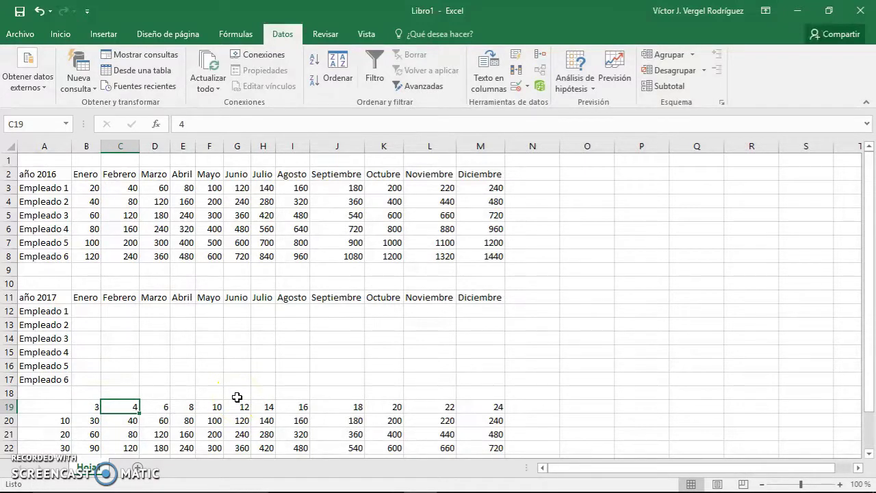
pyautogui.write('5')
pyautogui.hotkey('ctrl', 'Return')
pyautogui.press('Left')
pyautogui.hotkey('shift', 'Right')
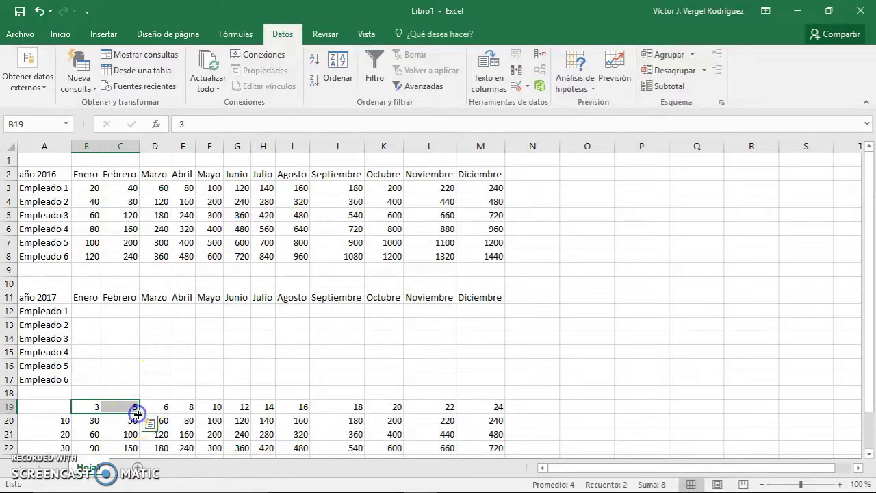
# Extend the new series from B19:C19 across the row to 25 in M19.
pyautogui.moveTo(137, 414); pyautogui.dragTo(138, 452)
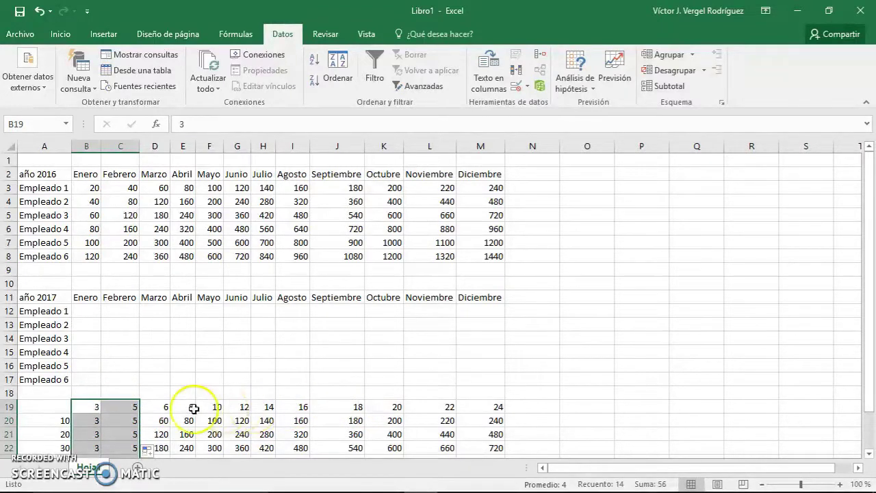
pyautogui.hotkey('ctrl', 'z')
pyautogui.moveTo(140, 415); pyautogui.dragTo(504, 408)
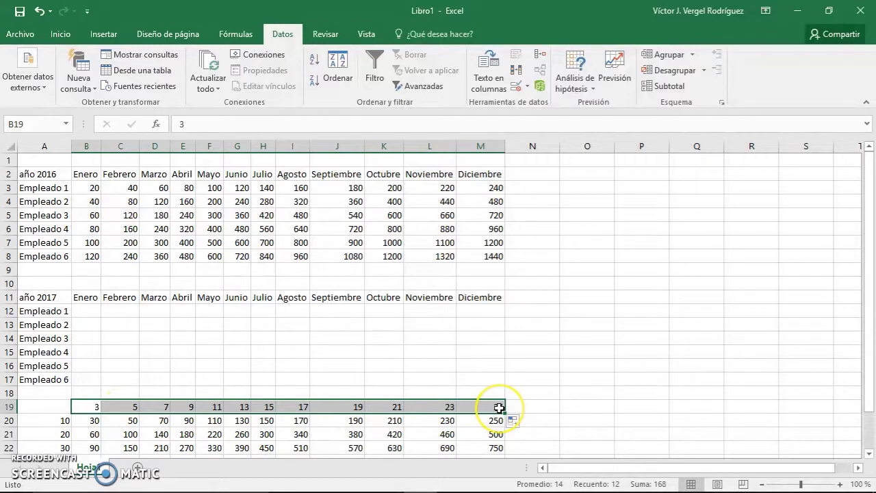
# Copy the recalculated grid B20:M25 and paste only its values into the año 2017 table starting at B12.
pyautogui.scroll(-1, 493, 404)
pyautogui.moveTo(86, 380); pyautogui.dragTo(478, 402)
pyautogui.hotkey('ctrl', 'c')
pyautogui.scroll(2, 289, 374)
pyautogui.click(82, 297)
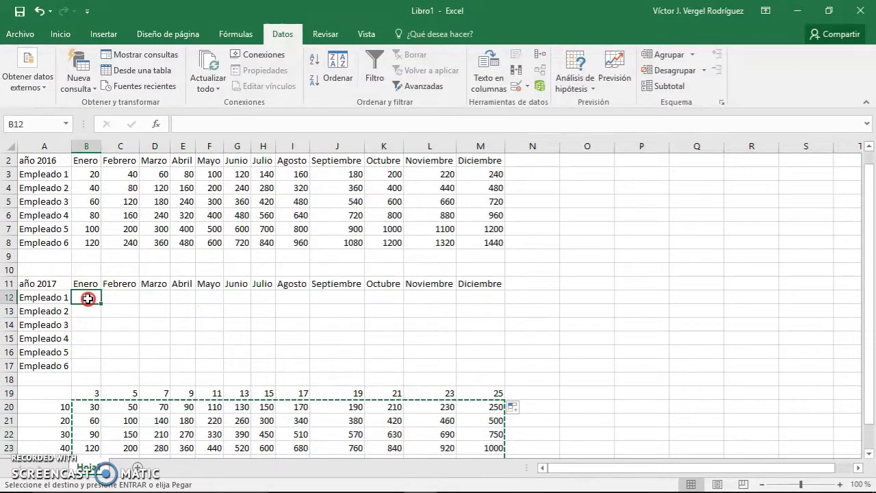
pyautogui.rightClick(89, 299)
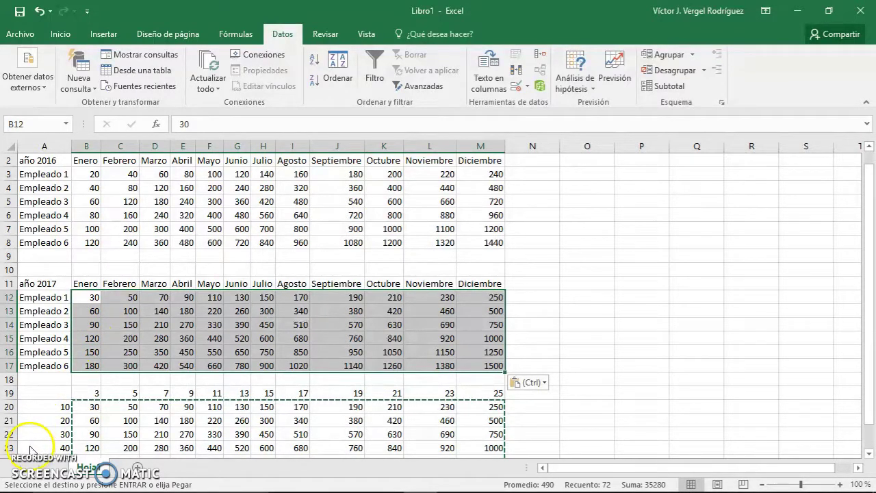
pyautogui.click(293, 363)
# Clear the contents of the helper multiplication grid in A19:M26 below the año 2017 table.
pyautogui.moveTo(44, 394); pyautogui.dragTo(492, 448)
pyautogui.press('Delete')
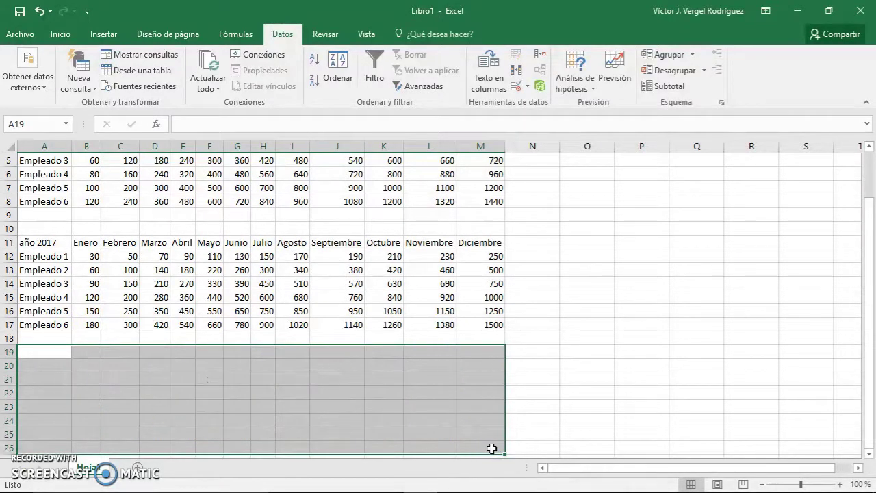
pyautogui.scroll(2, 439, 442)
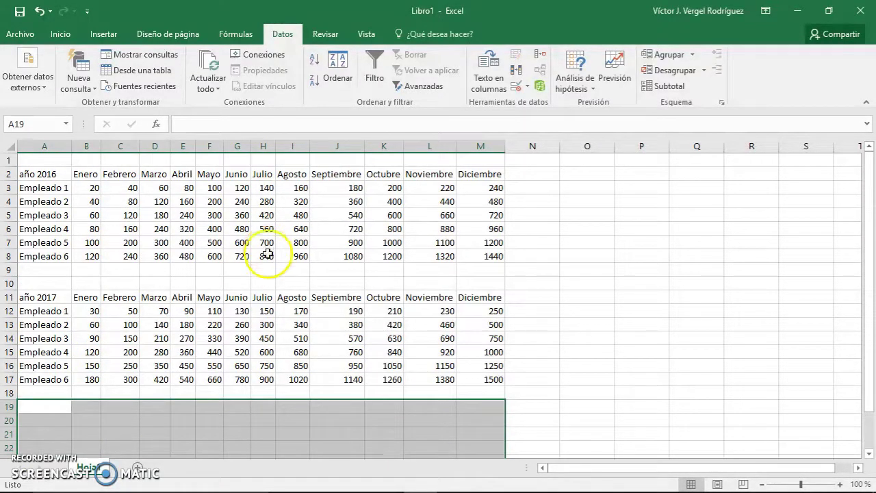
pyautogui.click(140, 221)
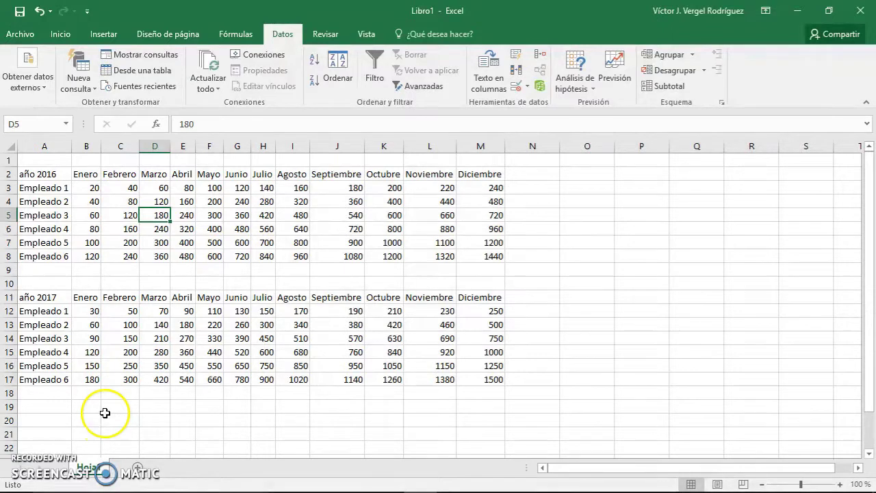
# Start a data consolidation and set its function to Promedio.
pyautogui.click(540, 55)
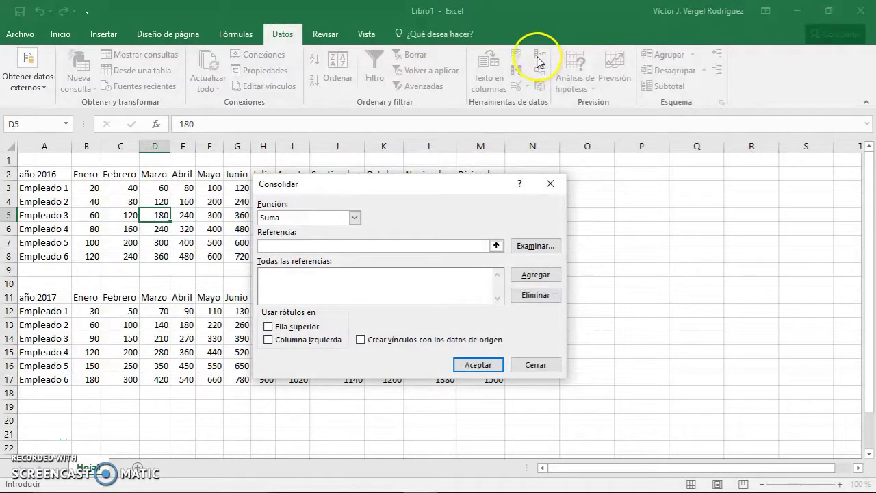
pyautogui.press('Escape')
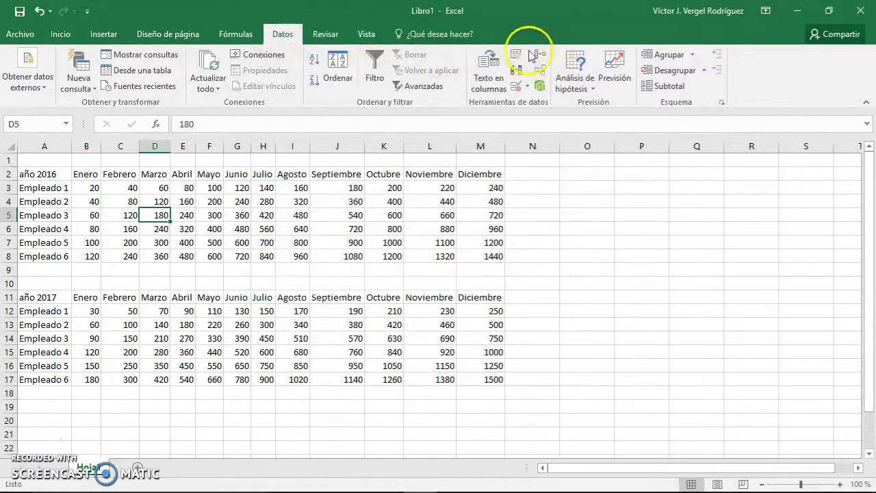
pyautogui.click(542, 56)
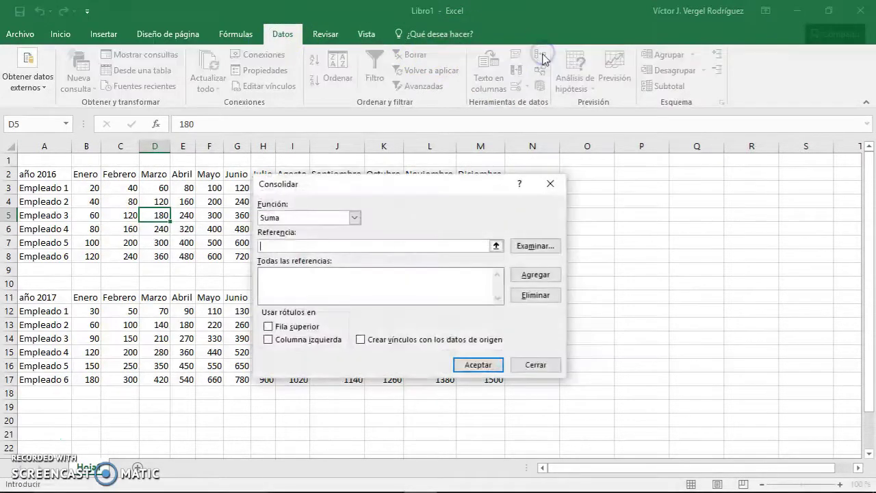
pyautogui.click(353, 218)
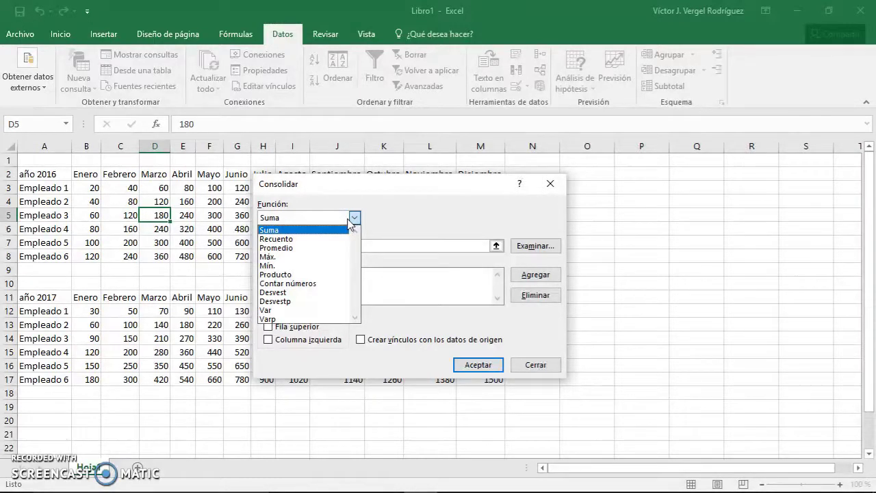
pyautogui.click(312, 247)
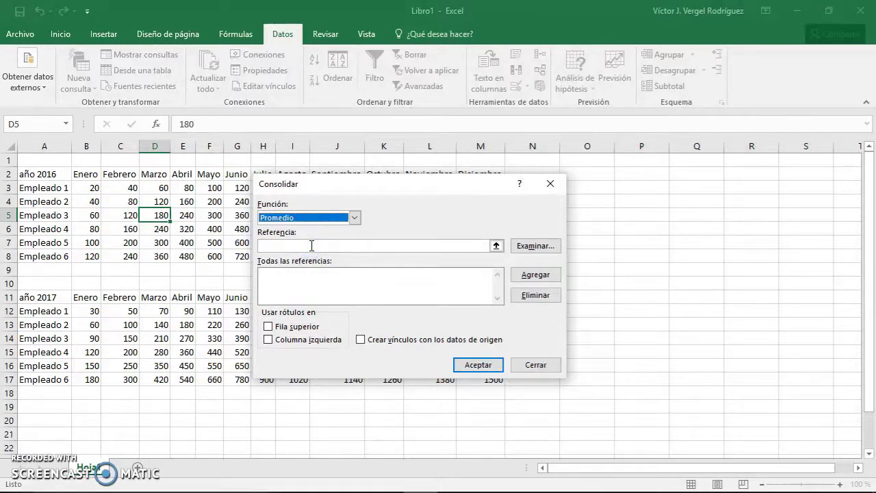
# Add the año 2016 table, range A2:M8 with its headings, as the first consolidation reference.
pyautogui.click(311, 246)
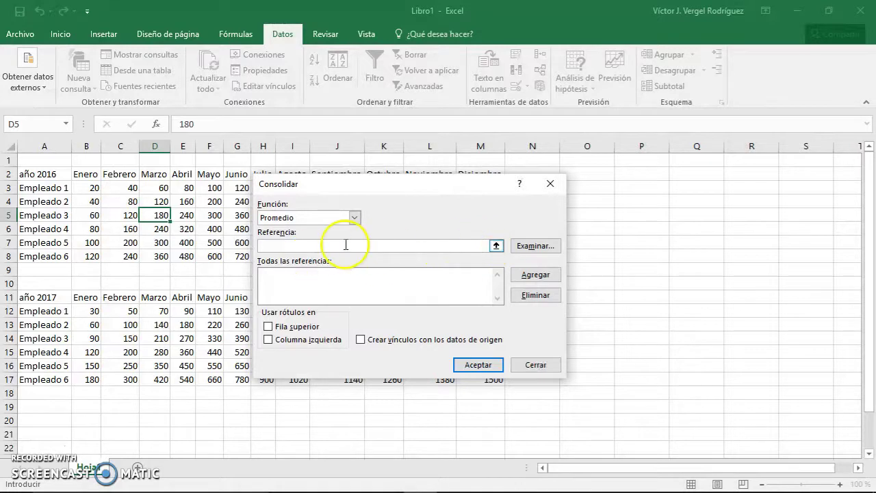
pyautogui.click(534, 248)
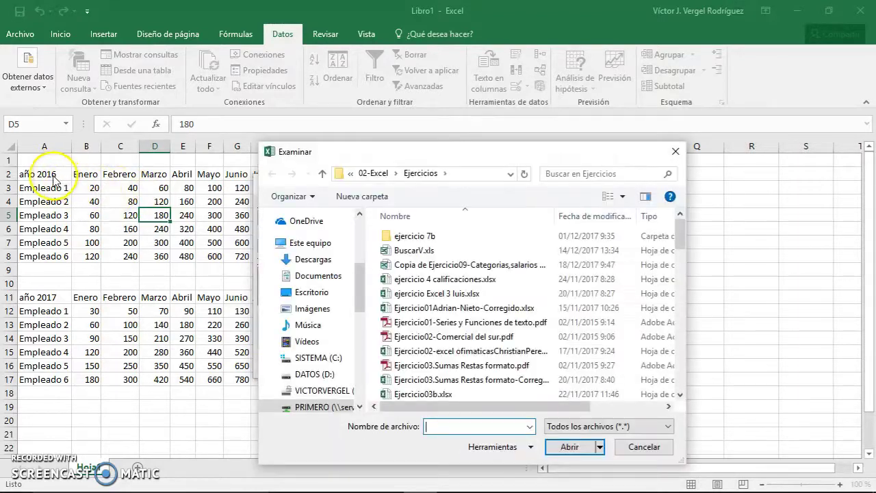
pyautogui.click(676, 151)
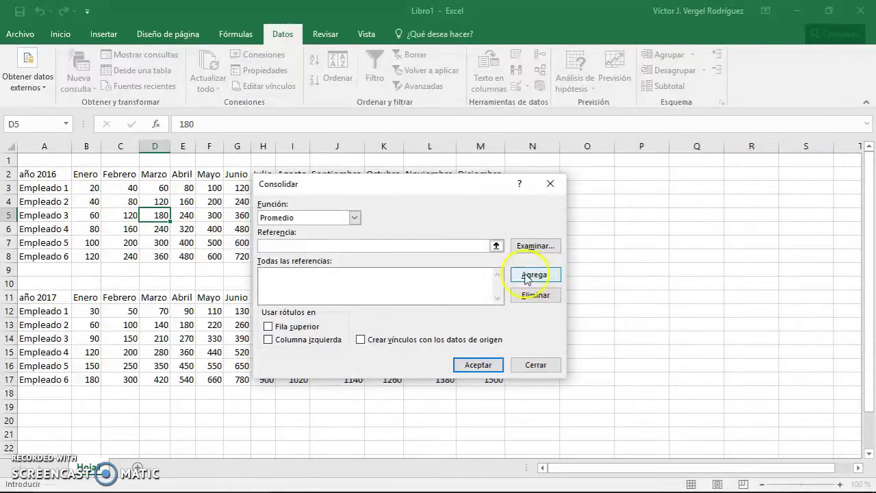
pyautogui.click(498, 248)
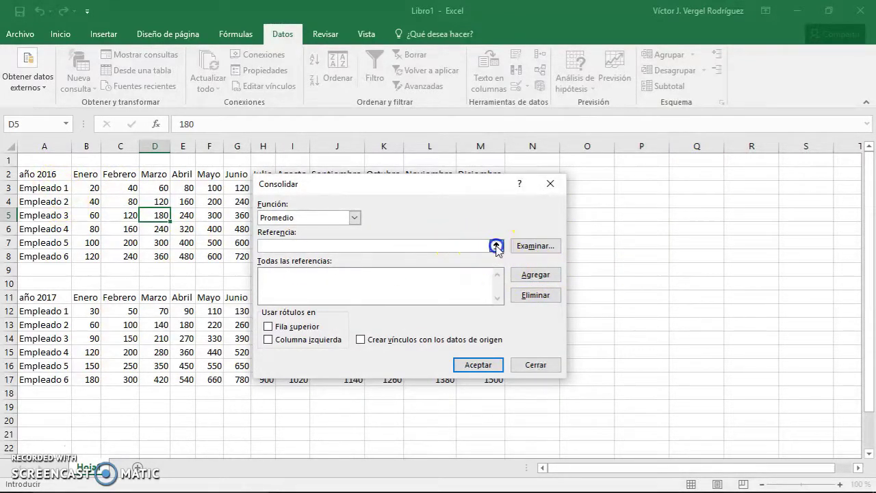
pyautogui.moveTo(25, 172); pyautogui.dragTo(495, 251)
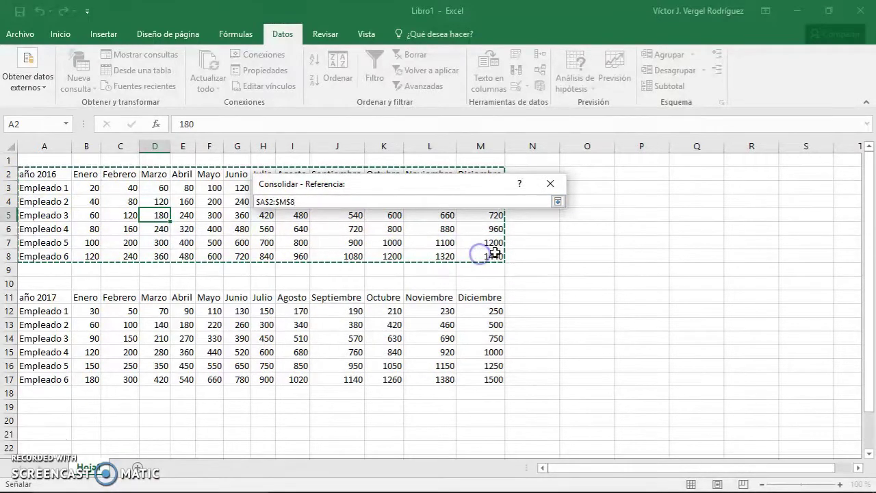
pyautogui.click(557, 202)
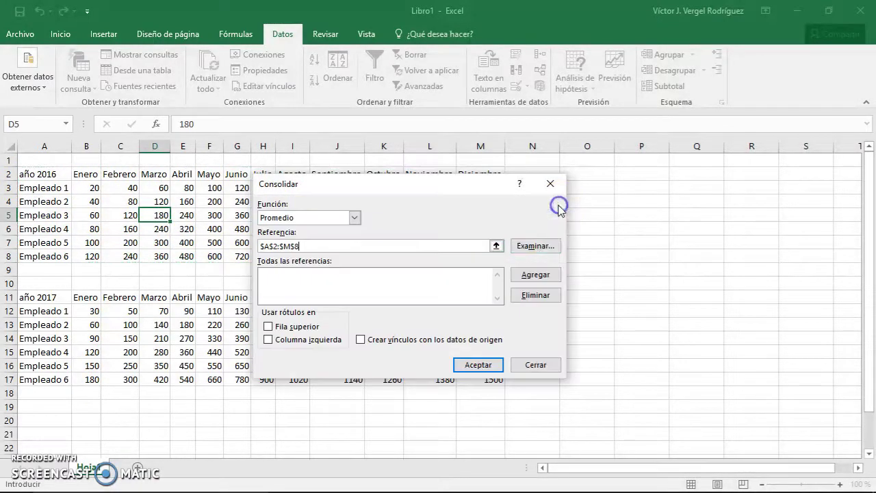
pyautogui.click(536, 276)
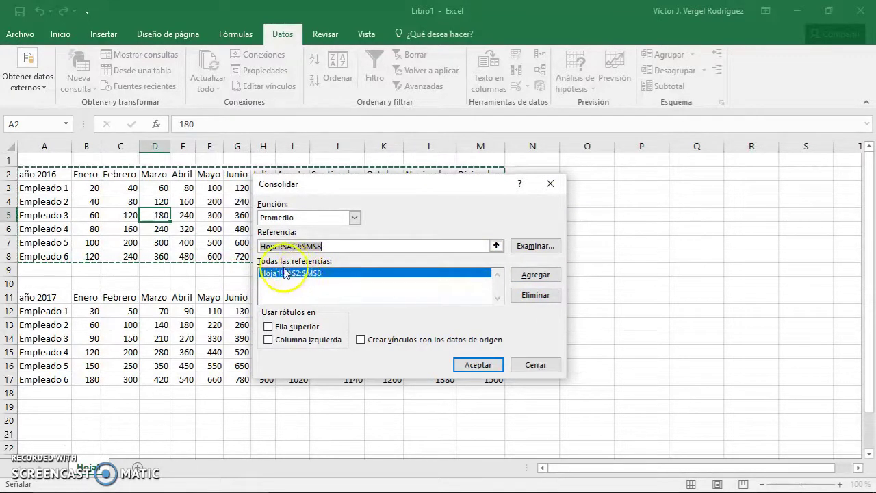
# Add the año 2017 table, range A11:M17 with its headings, as the second consolidation reference.
pyautogui.click(496, 247)
pyautogui.moveTo(39, 305); pyautogui.dragTo(493, 380)
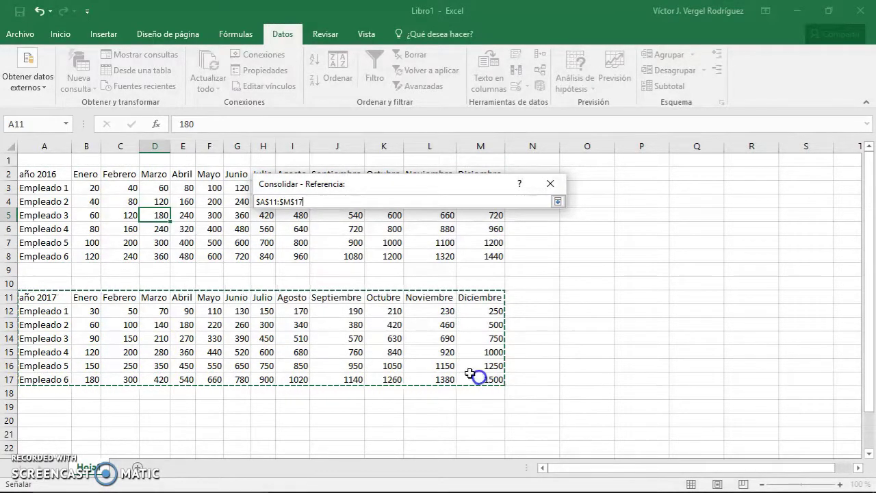
pyautogui.click(557, 202)
pyautogui.click(537, 276)
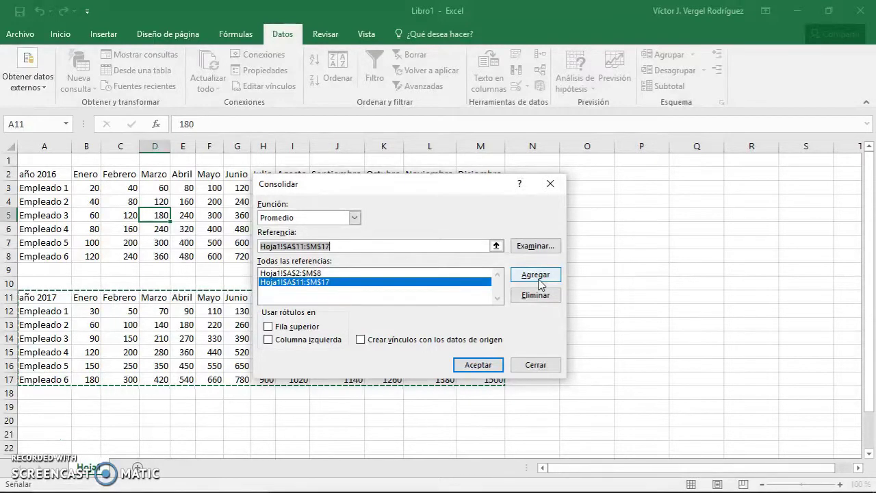
# Enable Fila superior and Columna izquierda labels plus links to the source data, and try to run the consolidation.
pyautogui.click(306, 328)
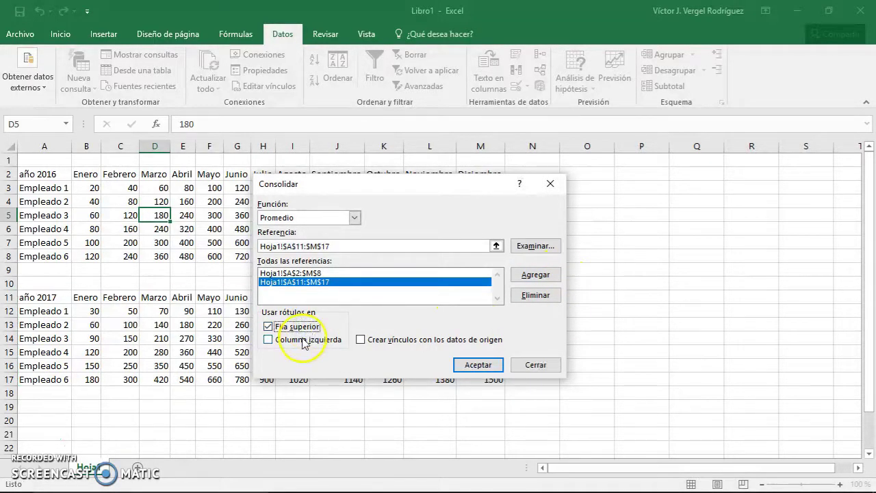
pyautogui.click(304, 340)
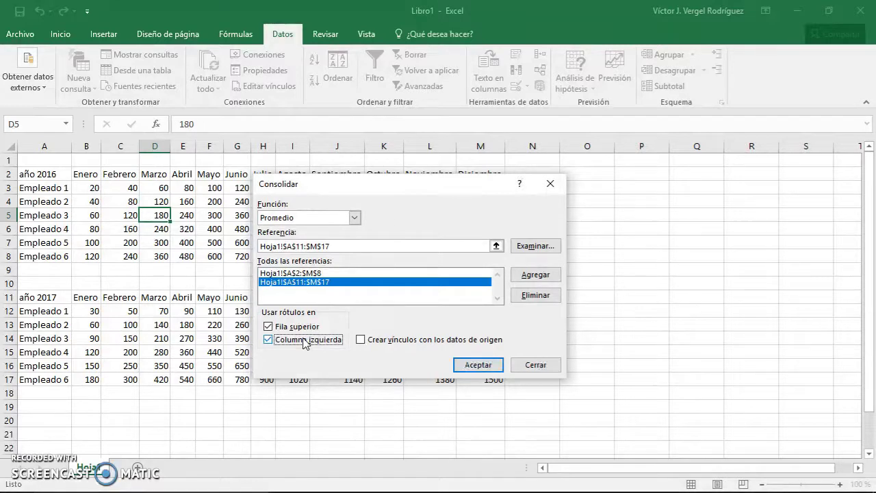
pyautogui.click(378, 339)
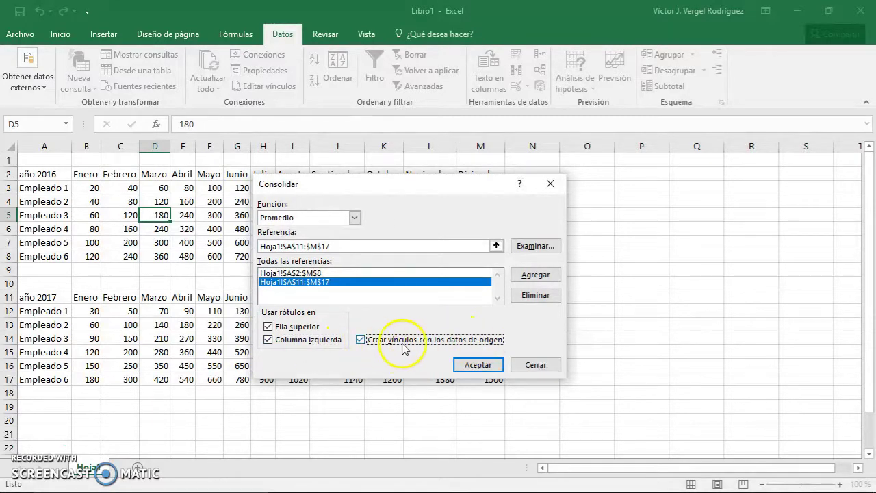
pyautogui.click(479, 365)
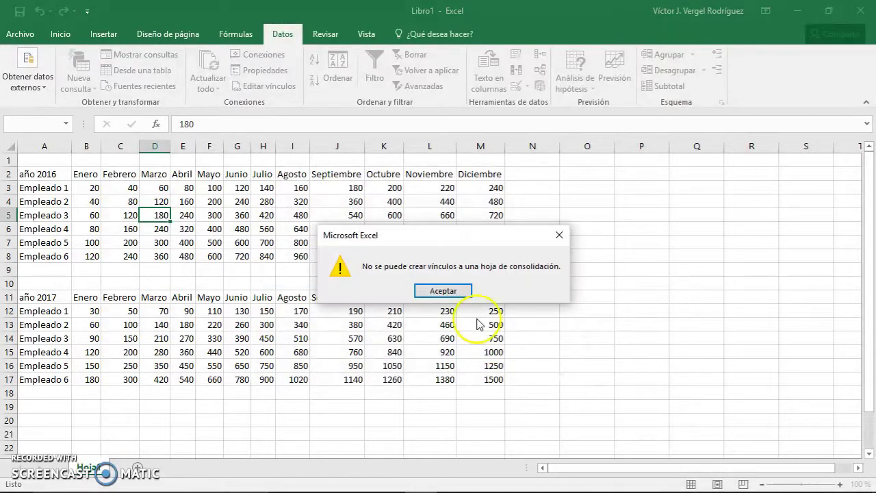
pyautogui.click(443, 291)
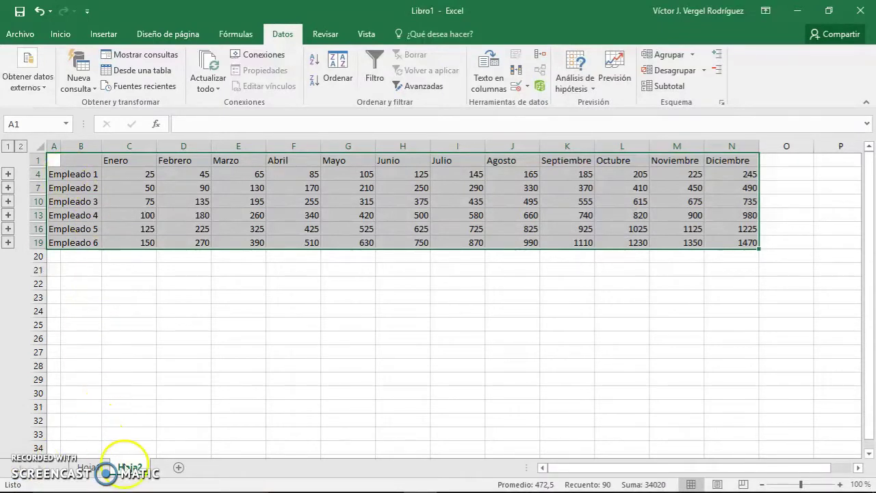
# Compare the consolidated employee averages on Hoja2 with the año 2016 and año 2017 tables on Hoja1.
pyautogui.click(96, 469)
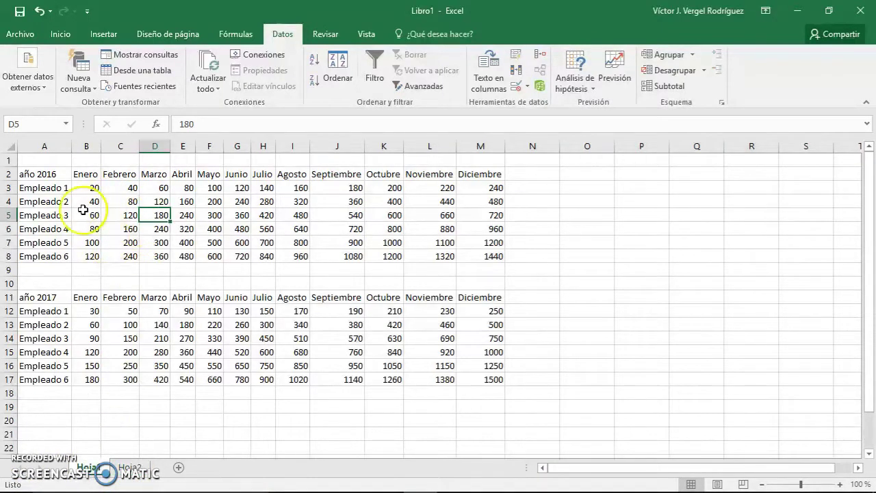
pyautogui.click(130, 468)
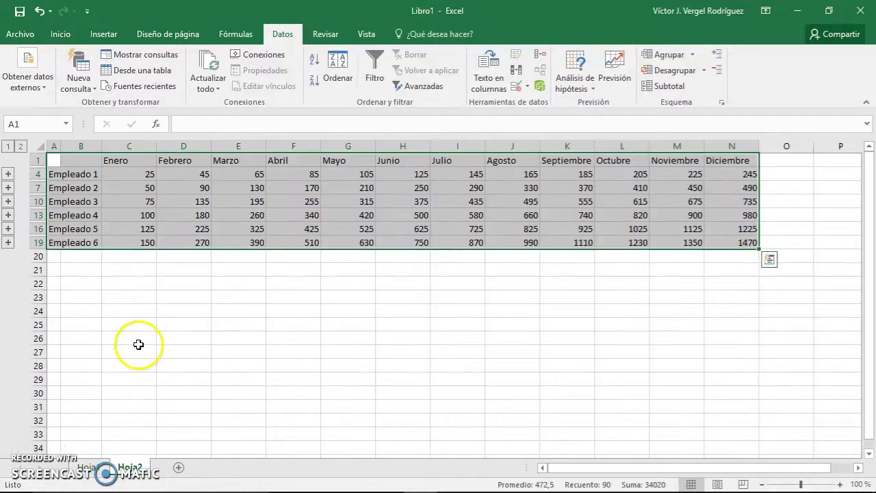
pyautogui.click(103, 273)
pyautogui.scroll(-1, 98, 281)
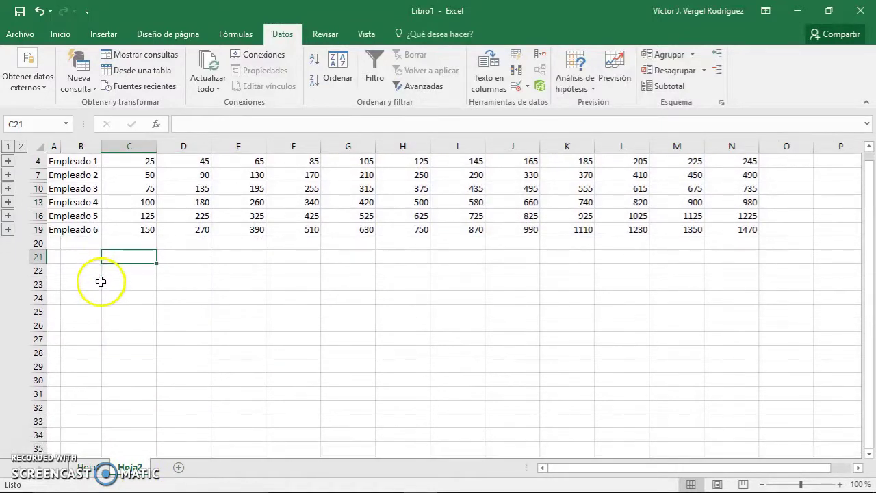
pyautogui.click(89, 468)
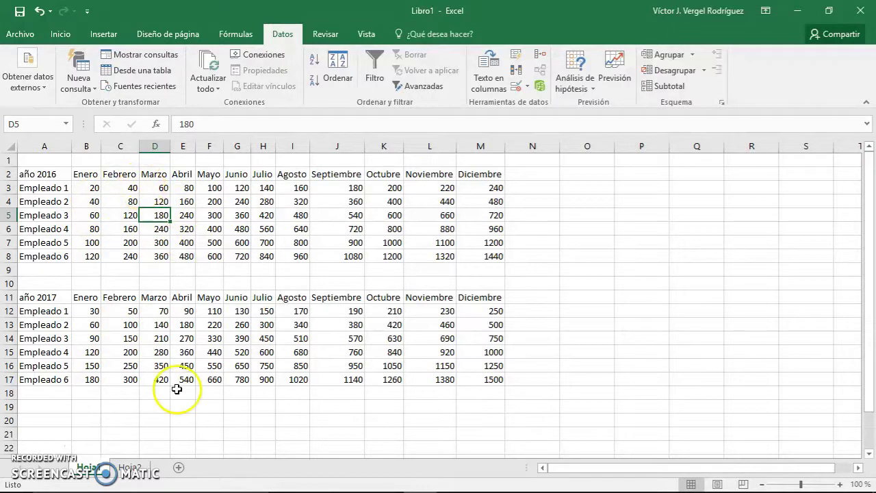
pyautogui.click(130, 467)
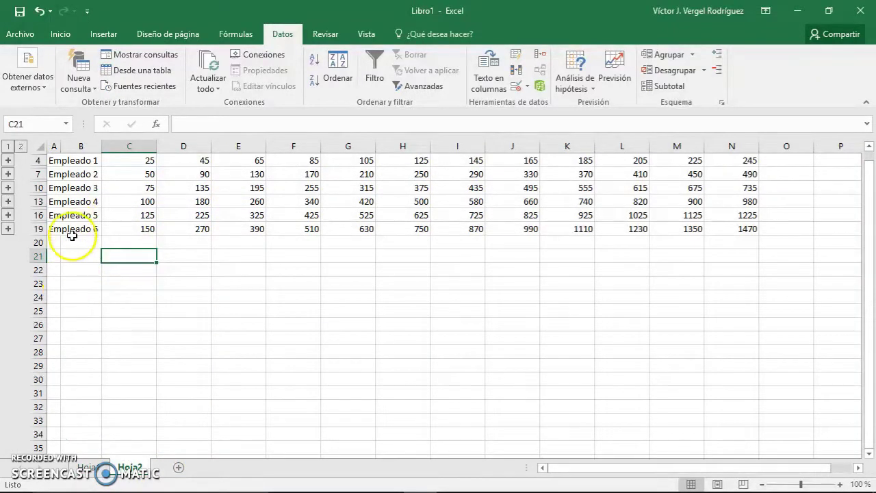
# Undo the clearing of the helper grid on Hoja1 and delete all cells on Hoja2.
pyautogui.hotkey('ctrl', 'pageup')
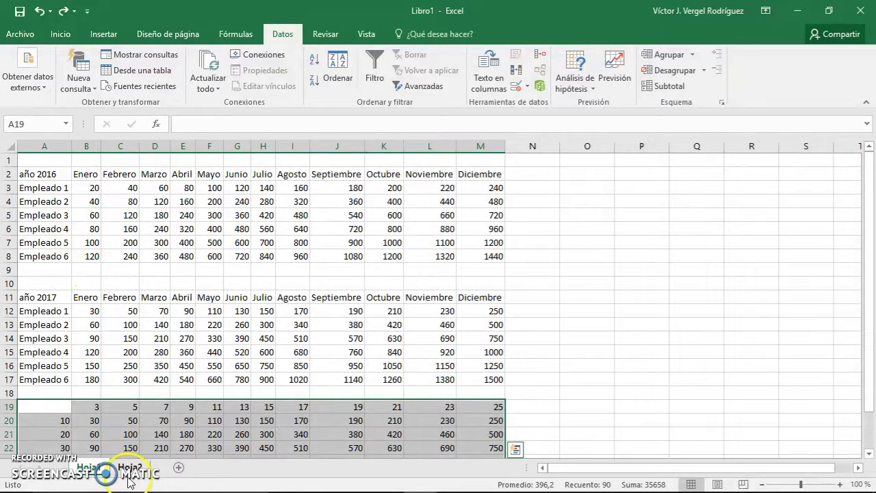
pyautogui.hotkey('ctrl', 'pagedown')
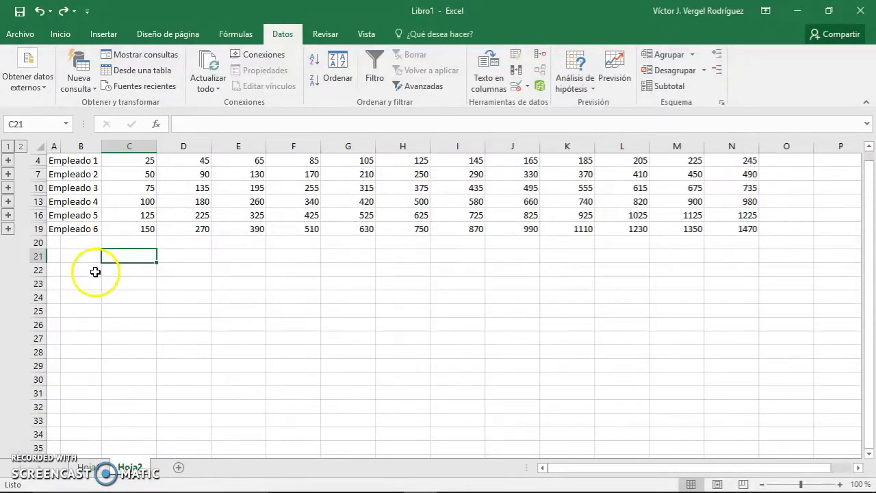
pyautogui.click(40, 144)
pyautogui.rightClick(41, 144)
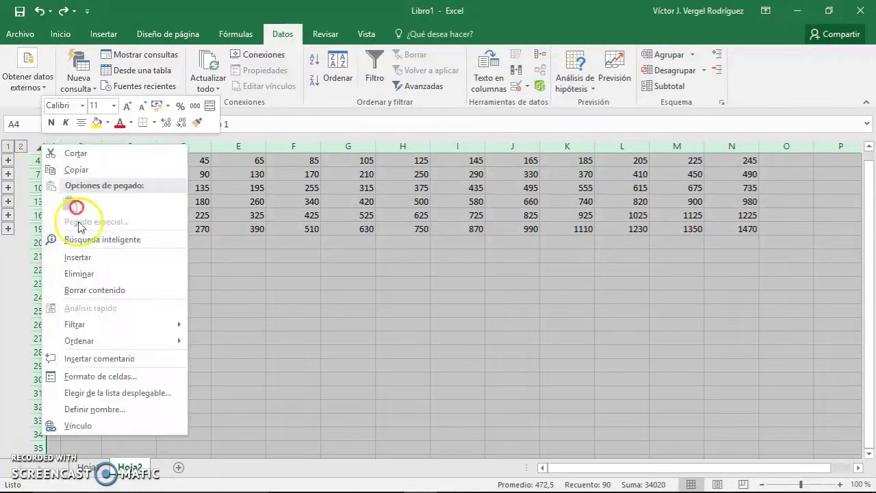
pyautogui.click(75, 274)
# Consolidate both tables into Hoja2 starting at A1, with the stored Promedio function, references, label options and source links.
pyautogui.click(55, 173)
pyautogui.scroll(1, 57, 169)
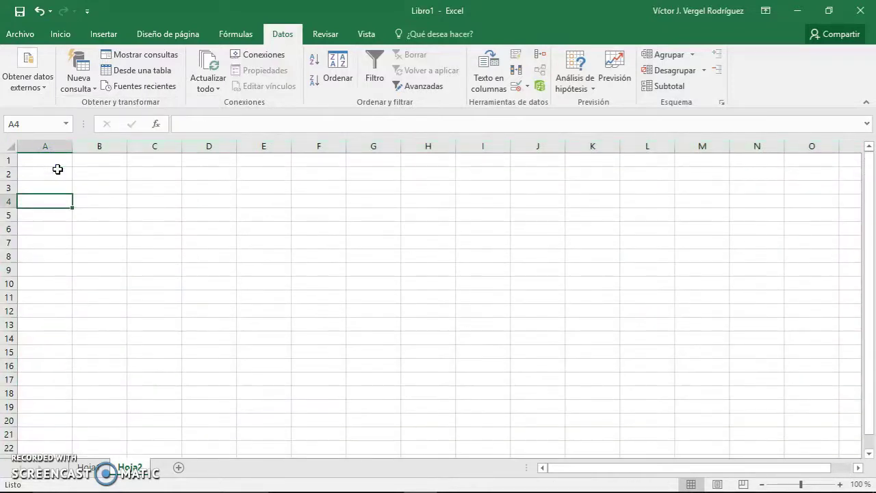
pyautogui.click(58, 168)
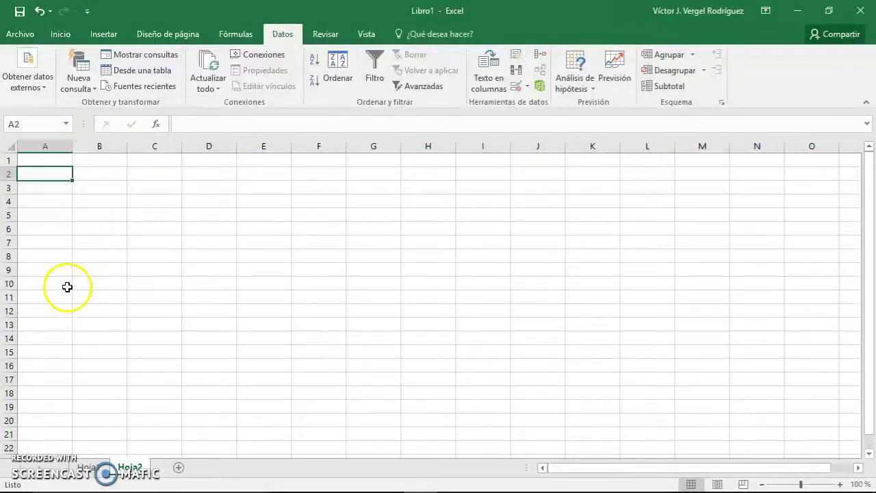
pyautogui.click(39, 158)
pyautogui.click(540, 56)
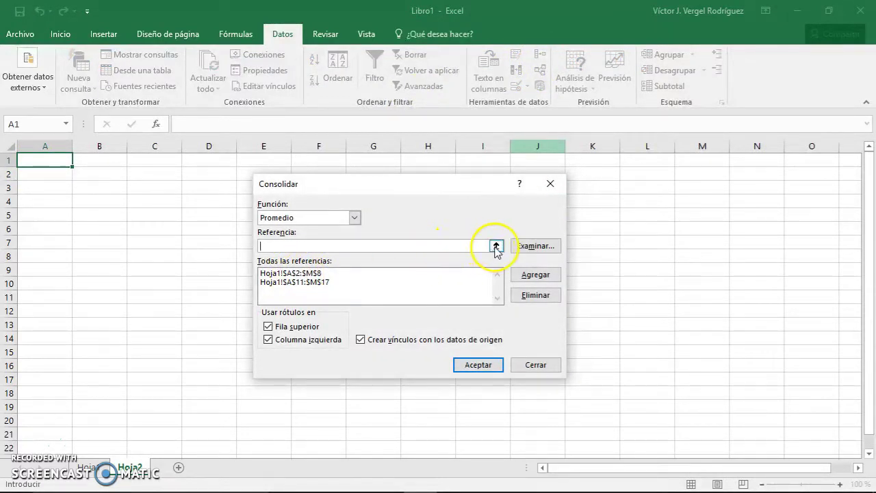
pyautogui.click(478, 365)
# Expand the Empleado 1 and Empleado 2 groups and inspect the linked Enero source values in C2:C3.
pyautogui.click(9, 174)
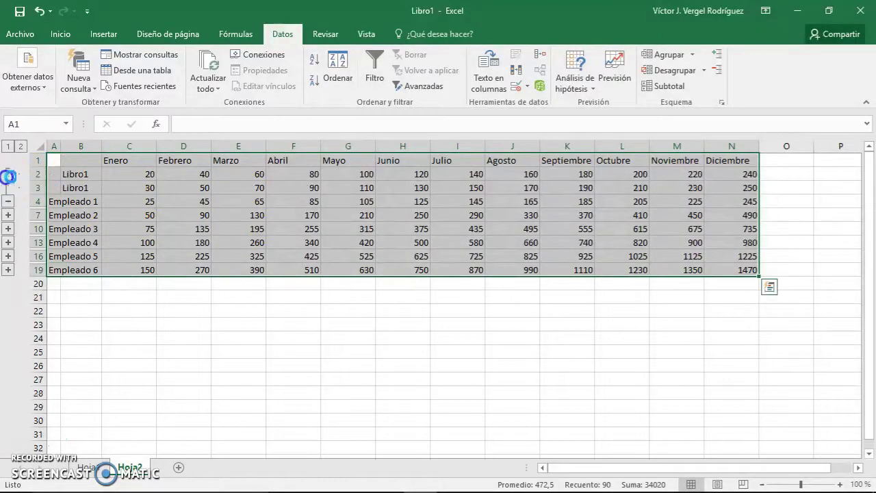
pyautogui.click(8, 215)
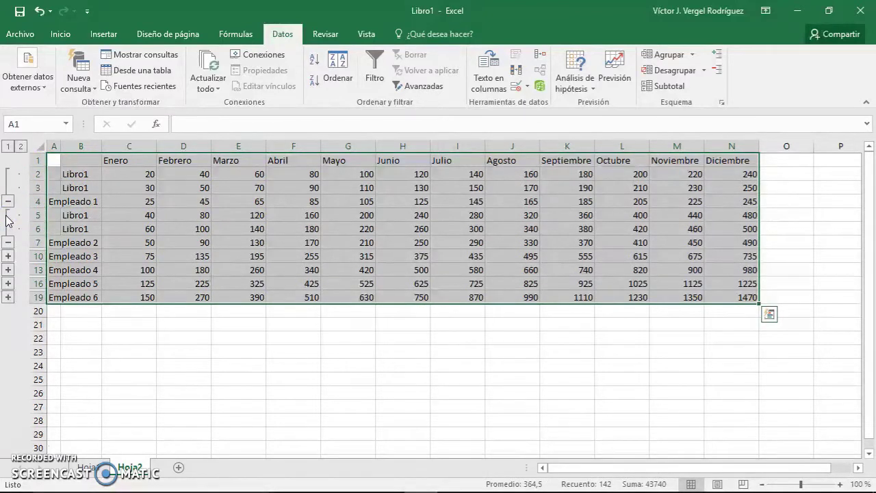
pyautogui.click(73, 200)
pyautogui.click(130, 161)
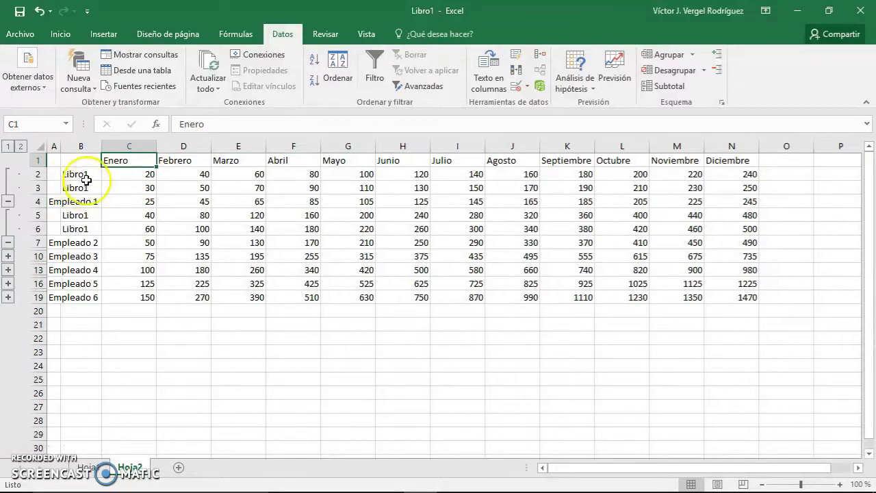
pyautogui.moveTo(149, 174)
pyautogui.mouseDown()
pyautogui.moveTo(149, 184)
pyautogui.moveTo(158, 182)
pyautogui.mouseUp()
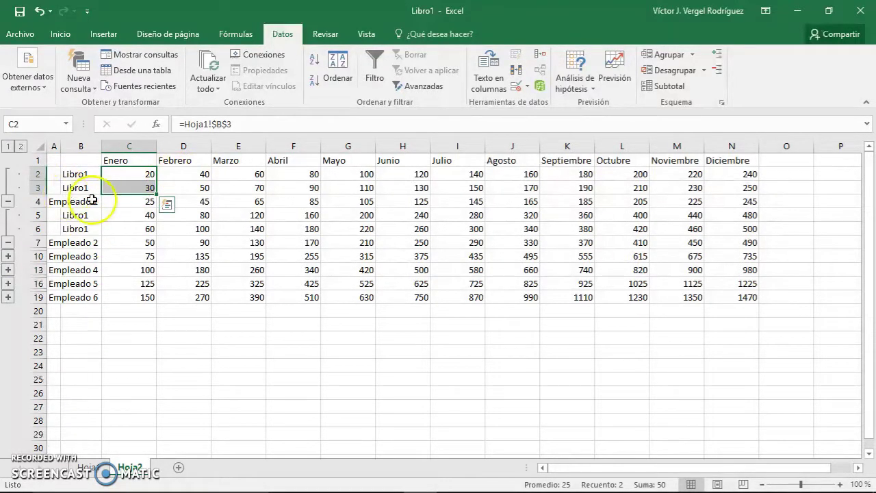
# Expand the Empleado 5 group and compare its Enero values in C14:C15 with the source tables on Hoja1.
pyautogui.click(9, 283)
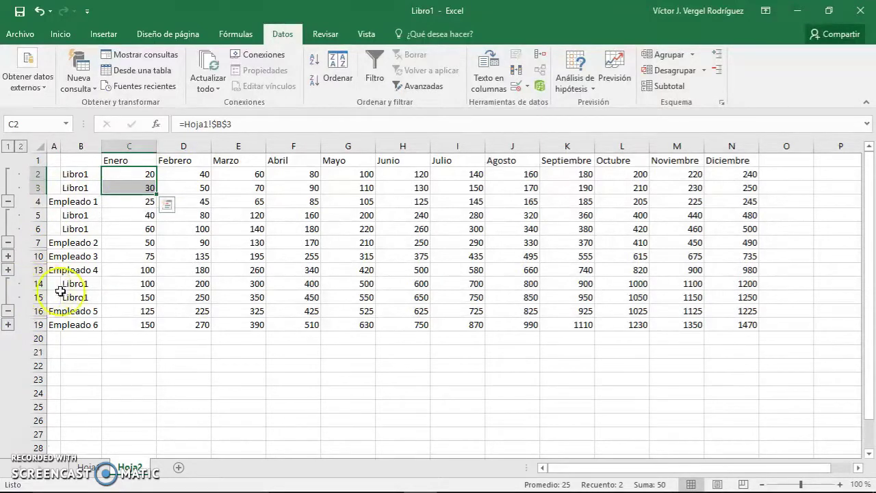
pyautogui.moveTo(141, 282); pyautogui.dragTo(147, 299)
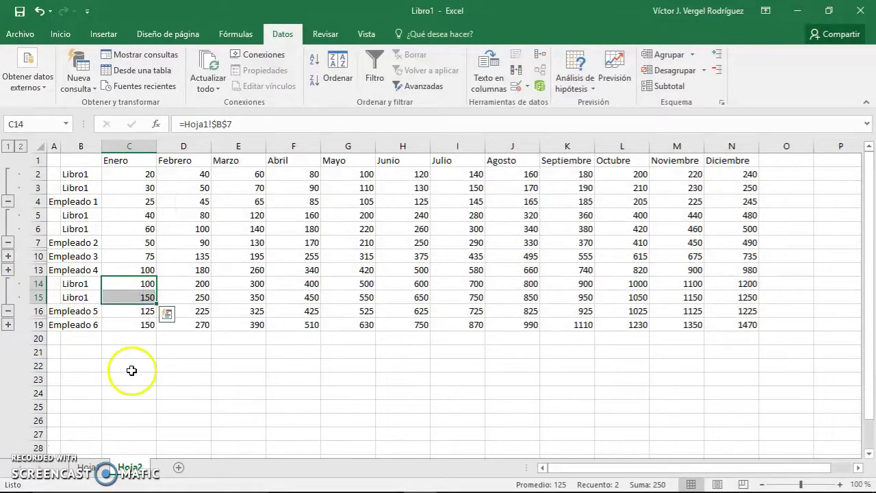
pyautogui.click(88, 468)
pyautogui.click(91, 367)
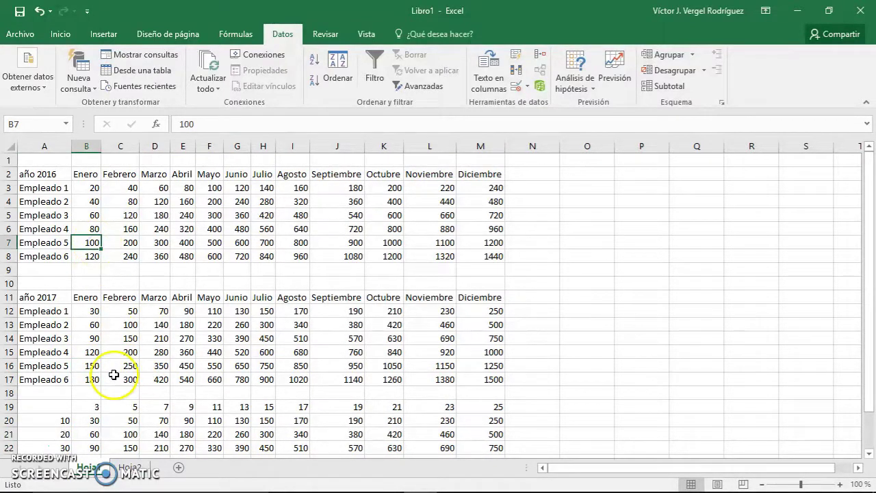
pyautogui.click(130, 467)
pyautogui.moveTo(143, 283); pyautogui.dragTo(145, 293)
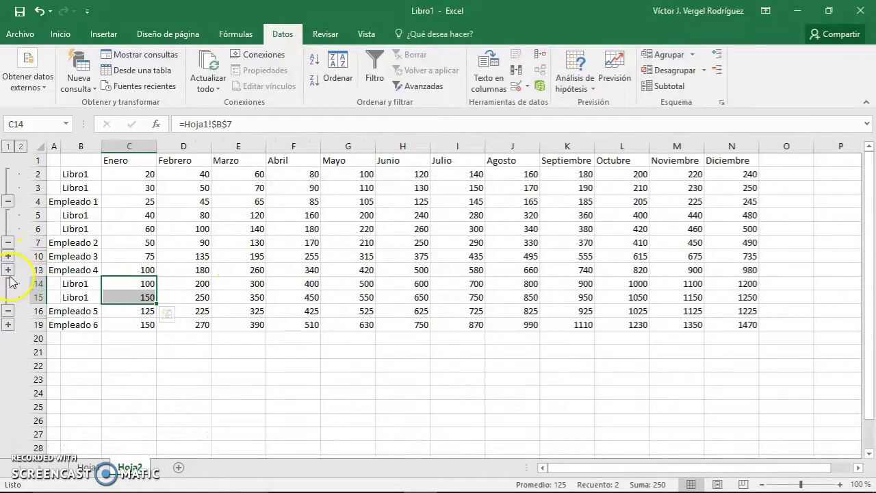
# Collapse the Empleado 5, Empleado 1 and Empleado 2 groups on Hoja2 and check the source-link option of the consolidation.
pyautogui.click(8, 312)
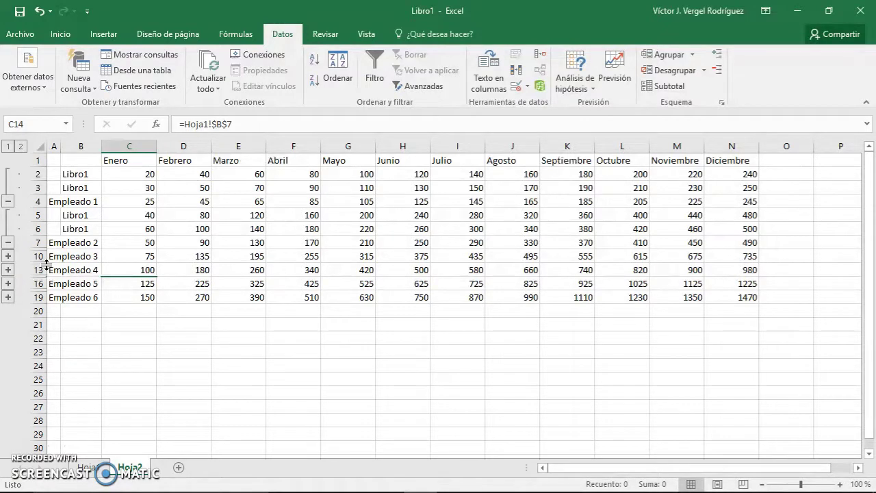
pyautogui.click(9, 201)
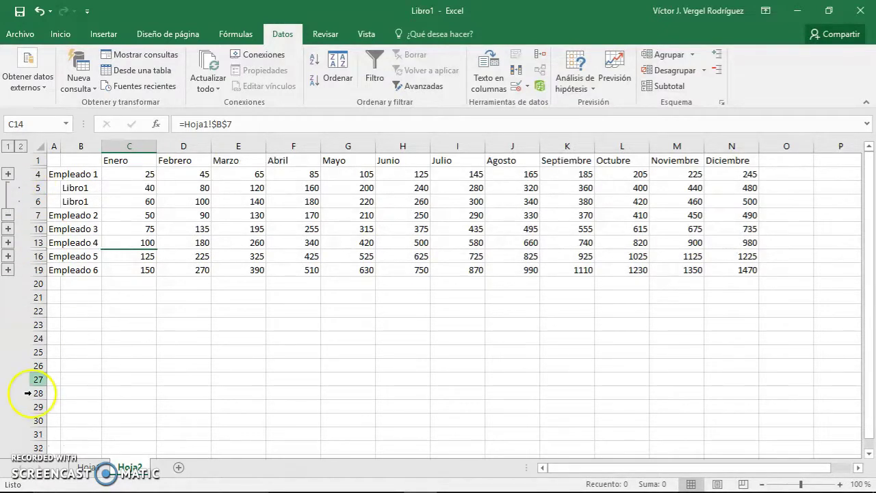
pyautogui.click(541, 54)
pyautogui.click(359, 338)
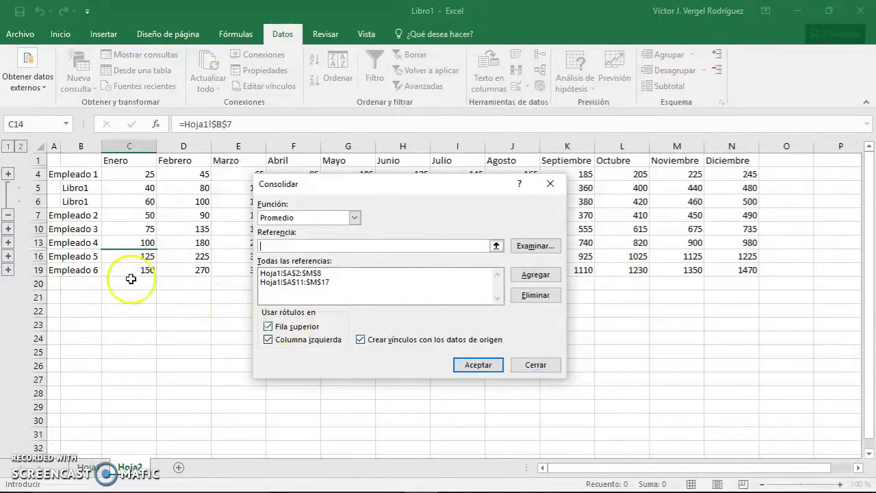
pyautogui.click(478, 365)
pyautogui.click(9, 214)
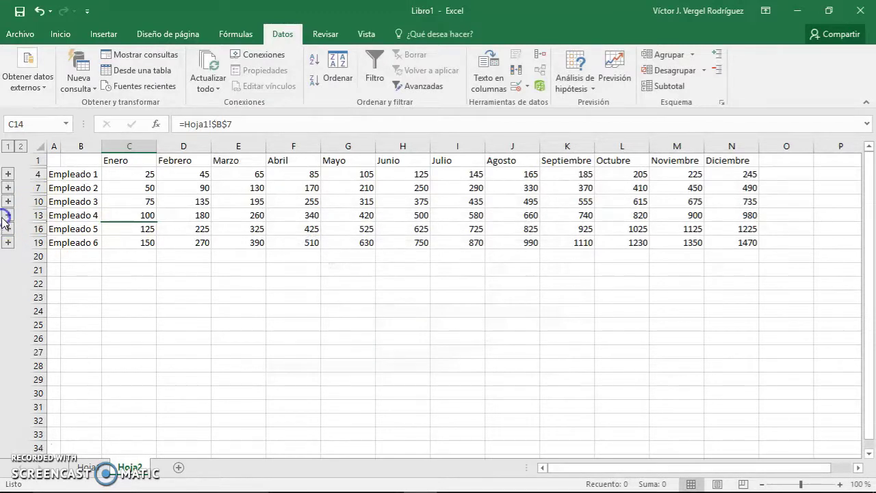
# Expand and collapse the Empleado 2, 3, 4 and 5 groups one by one to examine their detail rows.
pyautogui.click(8, 188)
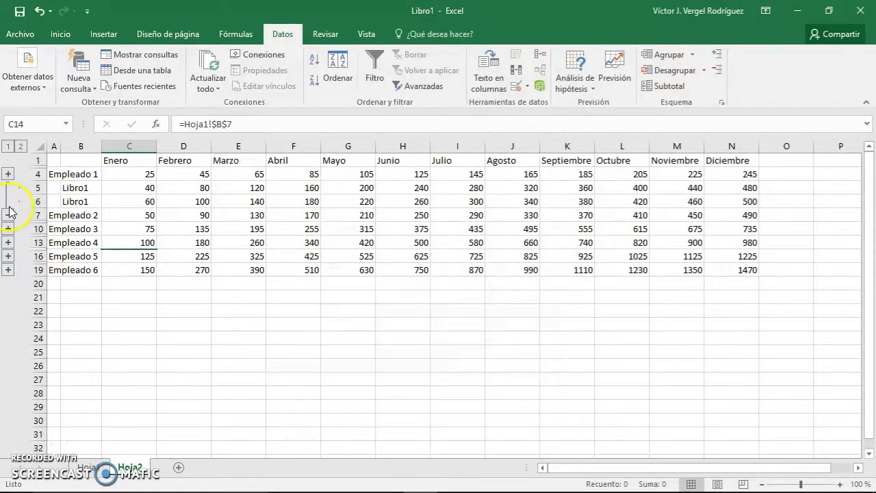
pyautogui.click(9, 214)
pyautogui.click(8, 201)
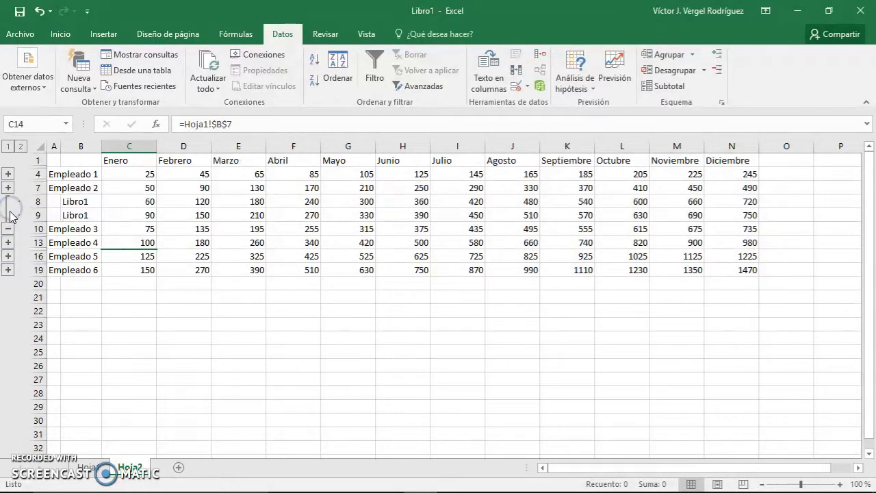
pyautogui.click(8, 228)
pyautogui.click(8, 215)
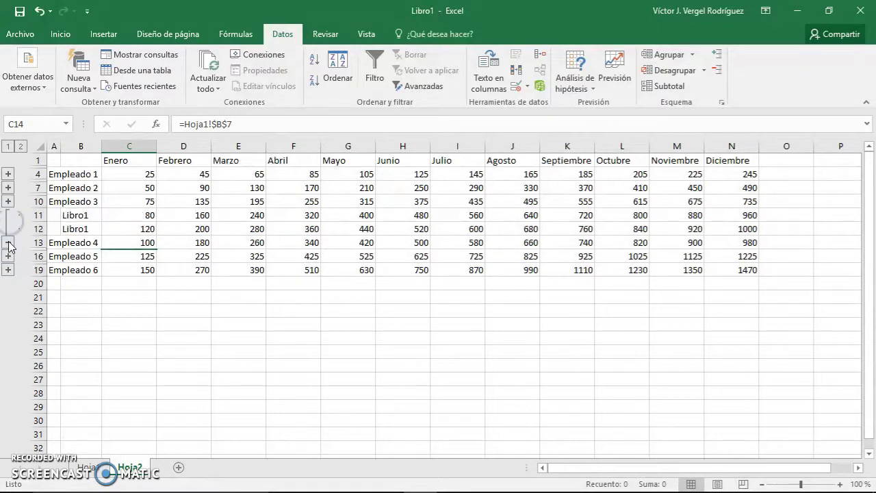
pyautogui.click(8, 242)
pyautogui.click(8, 229)
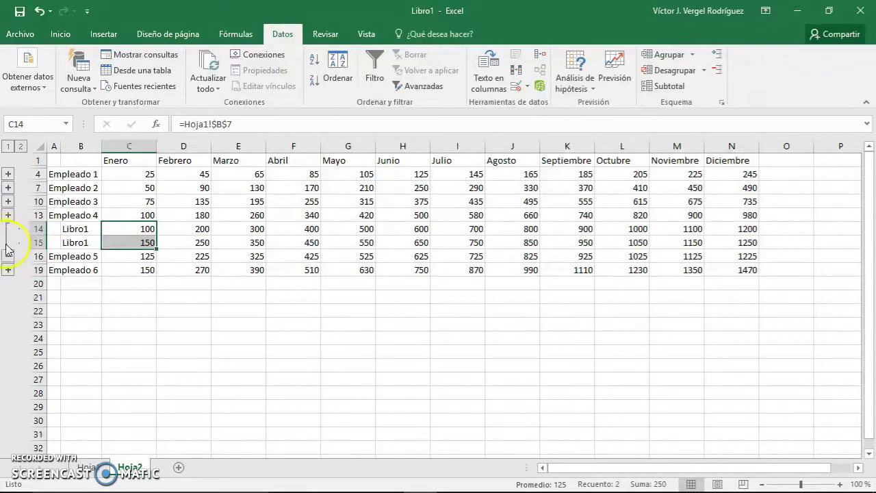
pyautogui.click(8, 253)
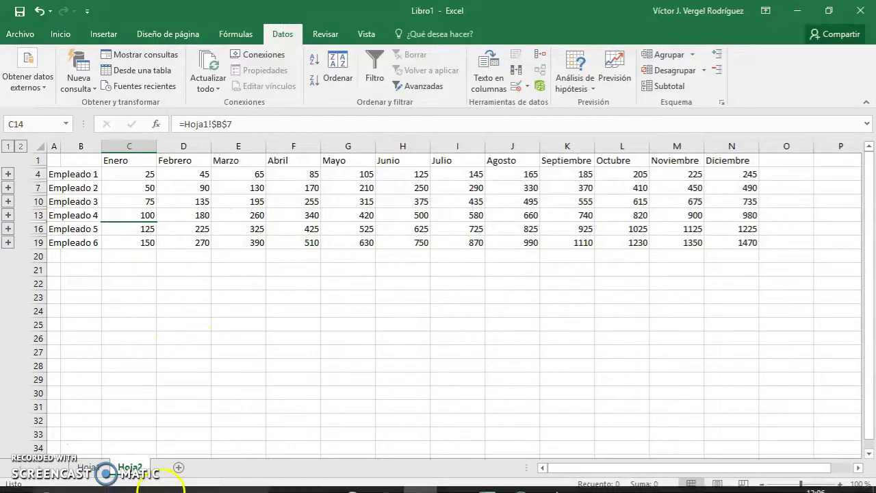
# Add a new worksheet after Hoja2 and name it Tablas Dinámicas.
pyautogui.click(179, 467)
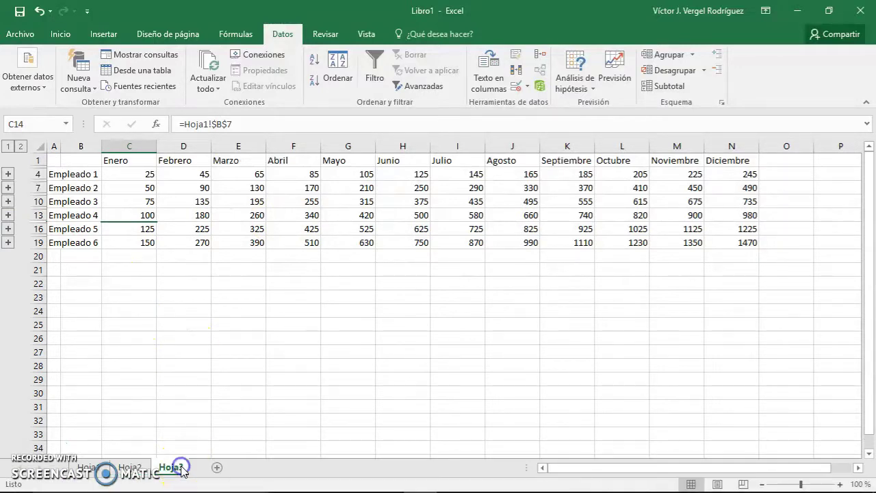
pyautogui.doubleClick(180, 468)
pyautogui.write('T')
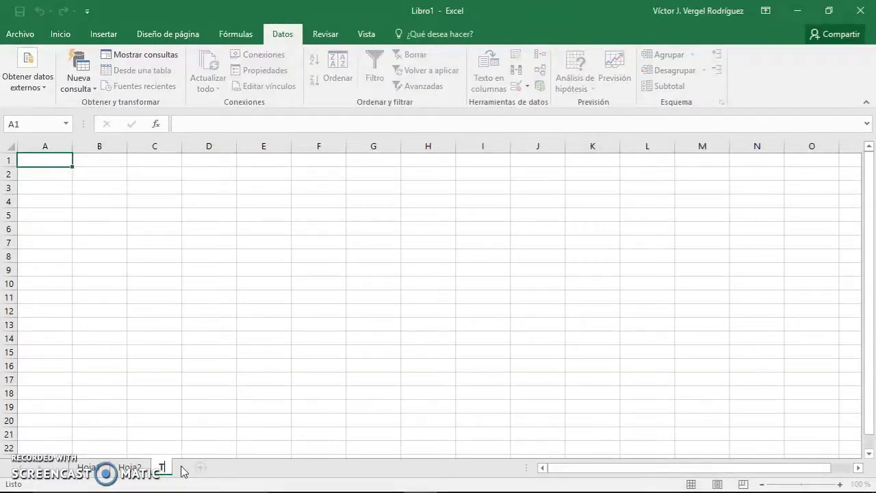
pyautogui.write('ablas Din')
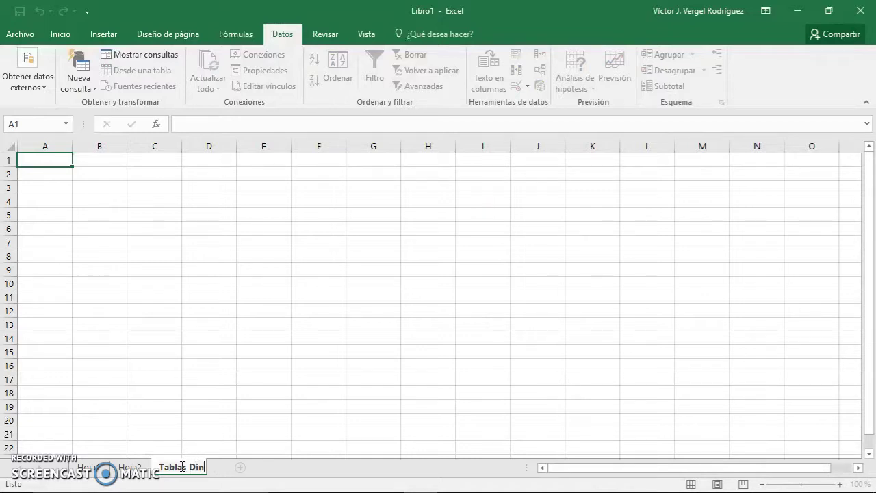
pyautogui.write('ámicas')
pyautogui.press('Return')
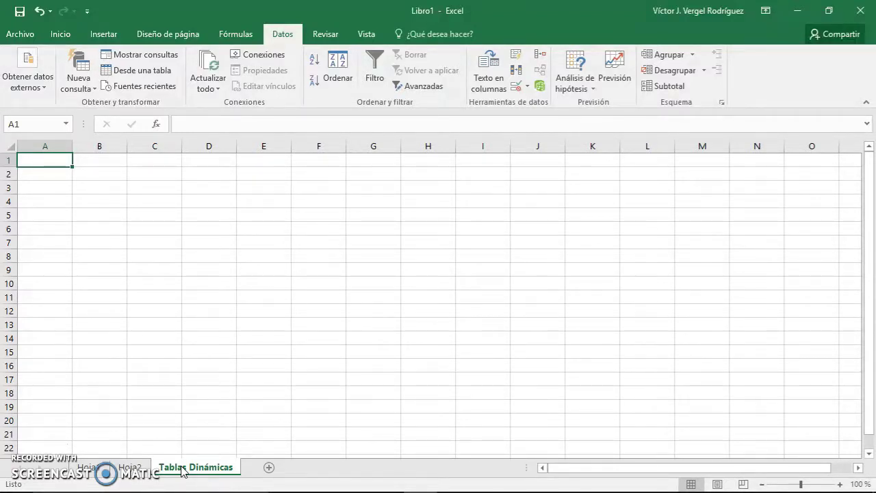
# Enter the header Ciudades in A1 and fill A2:A9 with the series Ciudad 1 to Ciudad 8.
pyautogui.write('Ciudades')
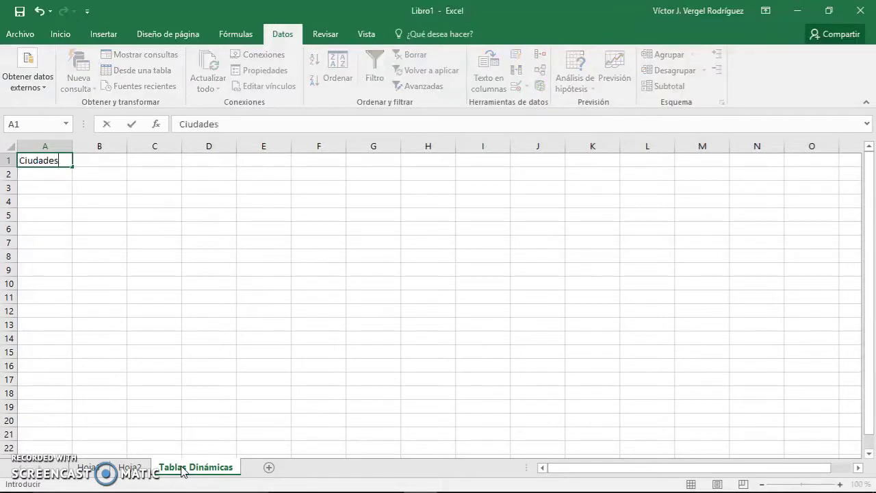
pyautogui.press('Return')
pyautogui.write('Ciudades')
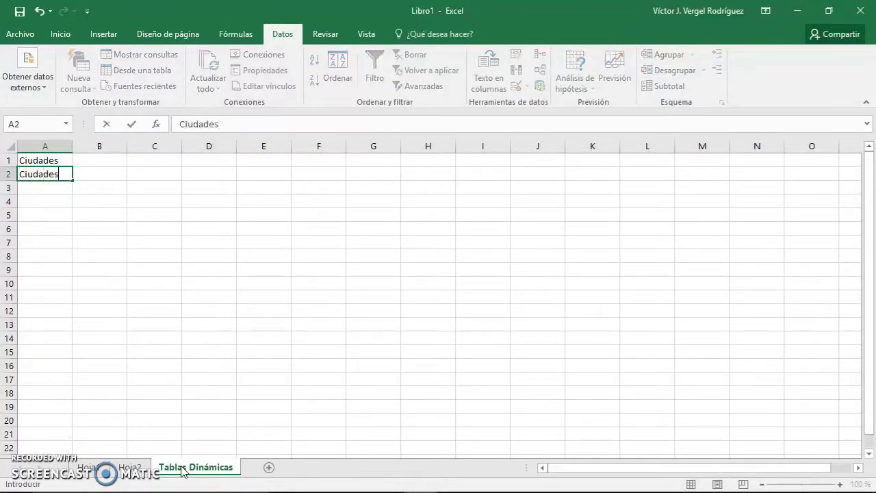
pyautogui.write(' 1')
pyautogui.press('Return')
pyautogui.write('Ciudad')
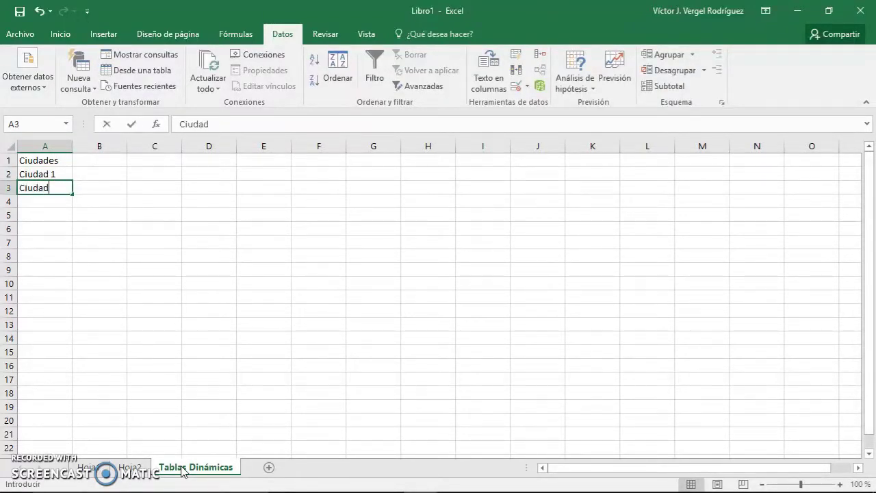
pyautogui.write(' 2')
pyautogui.press('Return')
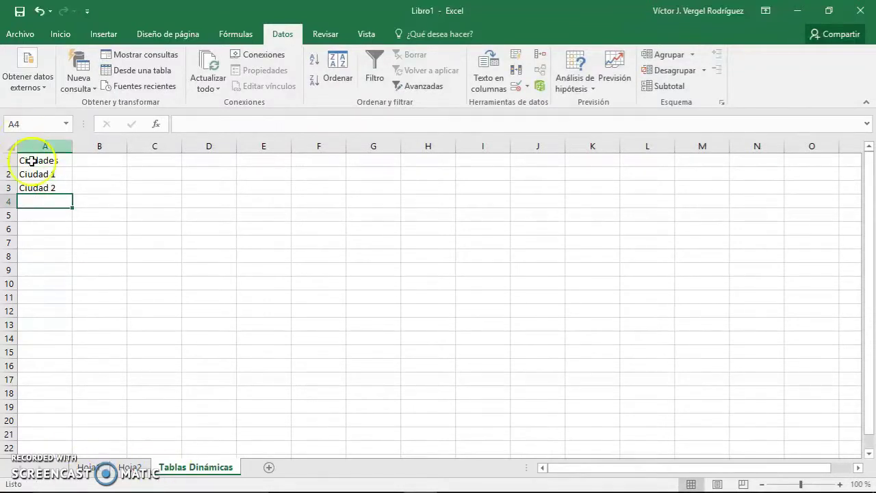
pyautogui.moveTo(47, 174); pyautogui.dragTo(80, 273)
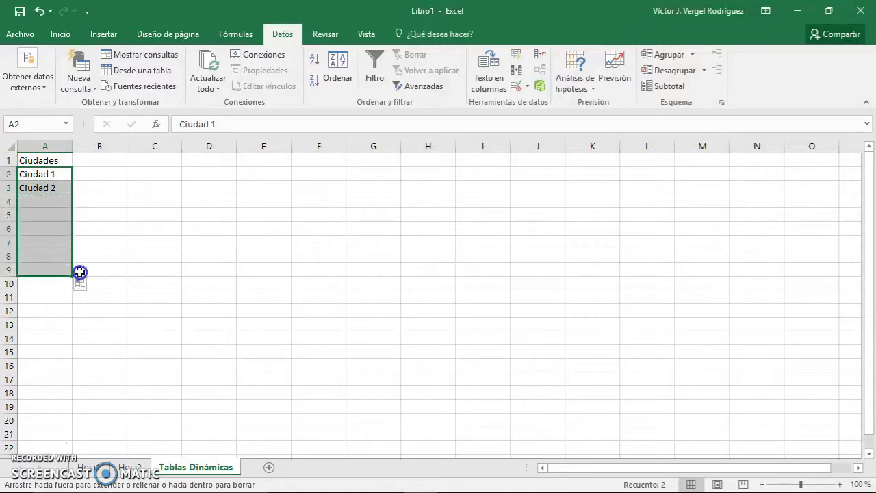
# Copy the city list in A2:A9 and paste it three times directly below, starting at A10, A18 and A26.
pyautogui.hotkey('ctrl', 'c')
pyautogui.press('Down')
pyautogui.hotkey('ctrl', 'Down')
pyautogui.press('Down')
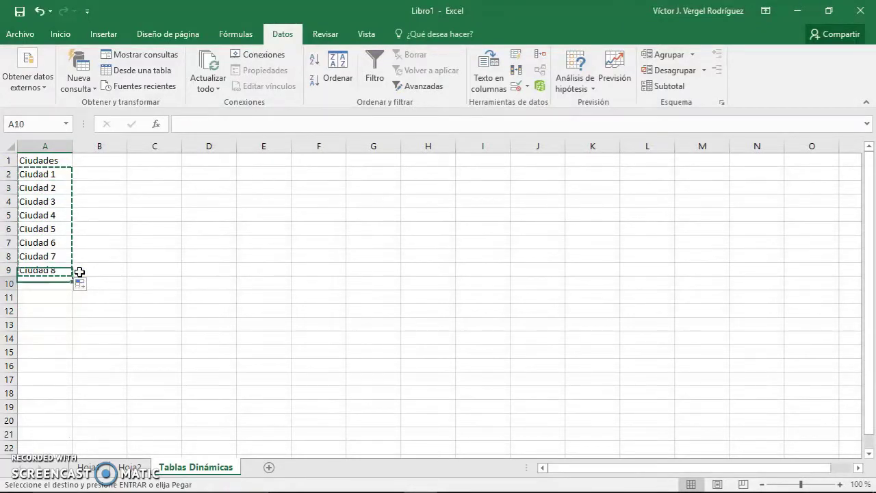
pyautogui.hotkey('ctrl', 'v')
pyautogui.press('Down')
pyautogui.hotkey('ctrl', 'Down')
pyautogui.press('Down')
pyautogui.hotkey('ctrl', 'v')
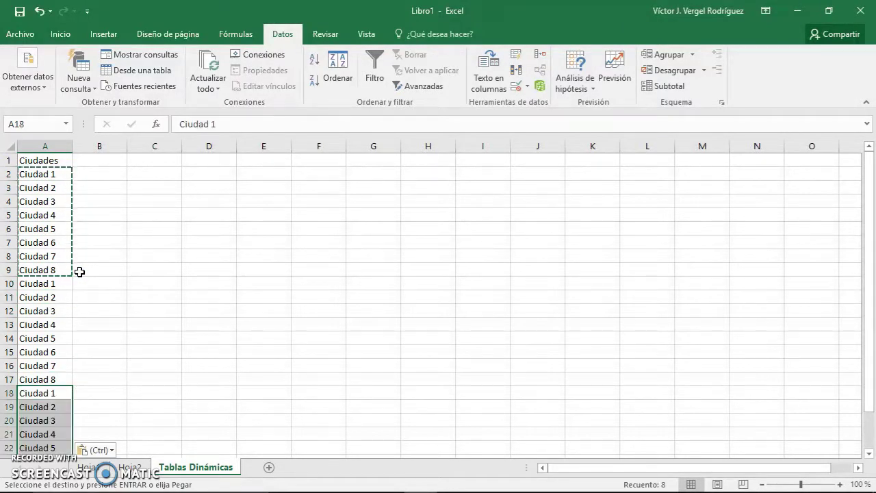
pyautogui.press('Down')
pyautogui.hotkey('ctrl', 'Down')
pyautogui.press('Down')
pyautogui.hotkey('ctrl', 'v')
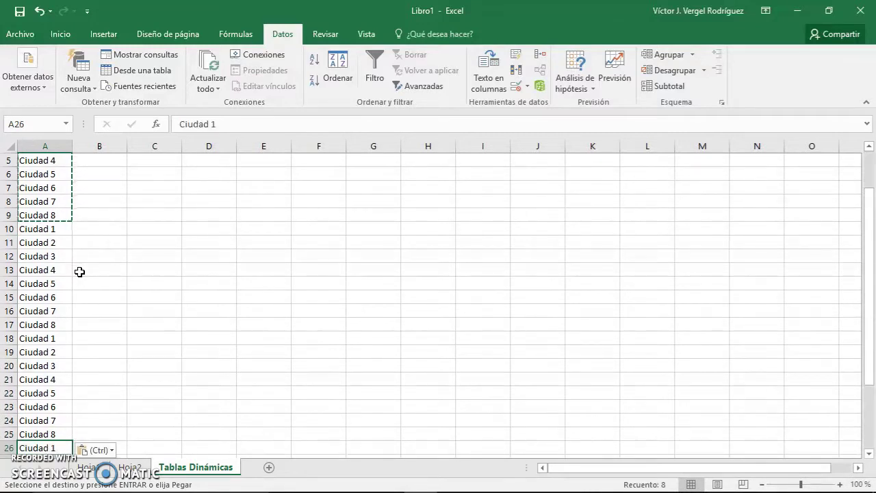
pyautogui.hotkey('ctrl', 'Up')
pyautogui.press('Right')
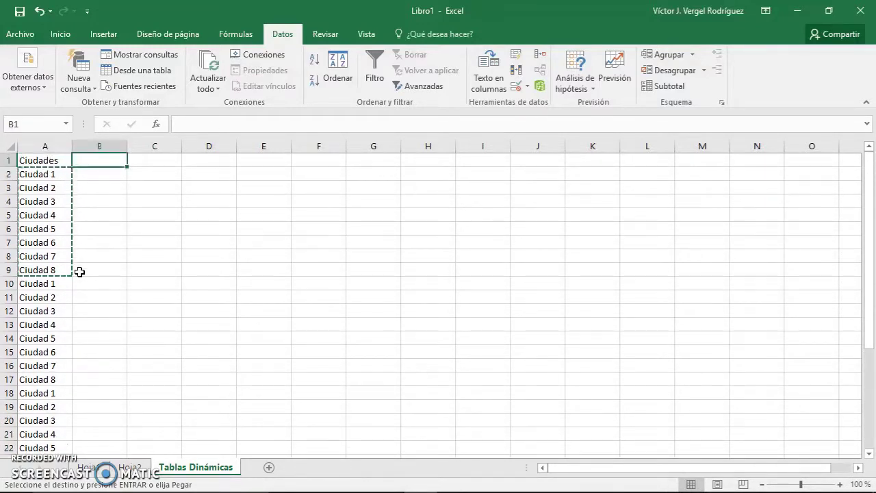
pyautogui.press('Escape')
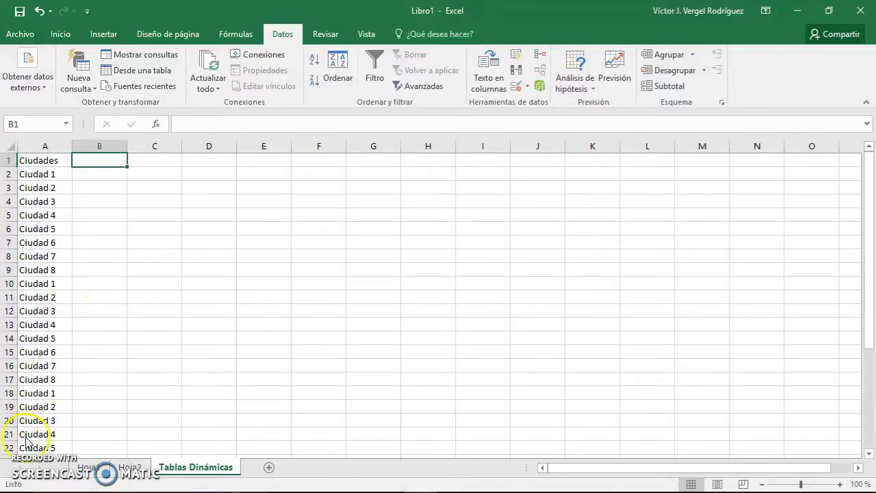
# Enter the header Año in B1 and fill B2:B9 with the year 2011.
pyautogui.write('Año')
pyautogui.press('Return')
pyautogui.write('2011')
pyautogui.hotkey('ctrl', 'Return')
pyautogui.click(155, 313)
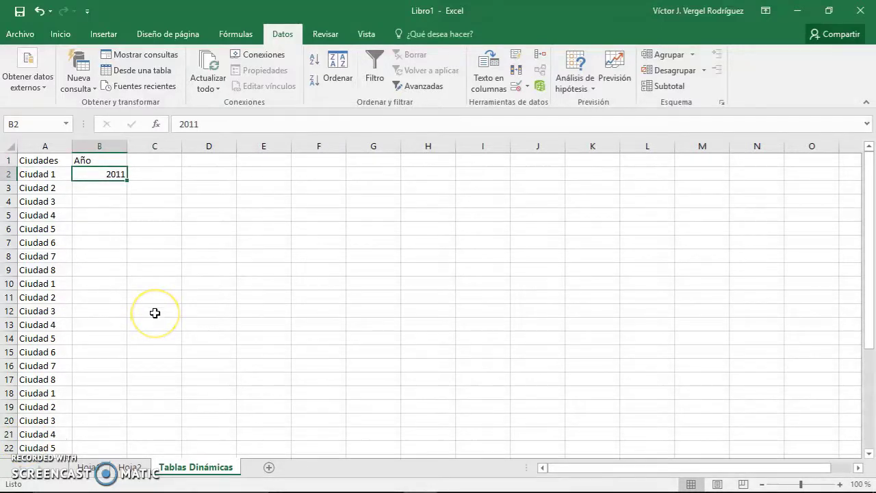
pyautogui.click(128, 180)
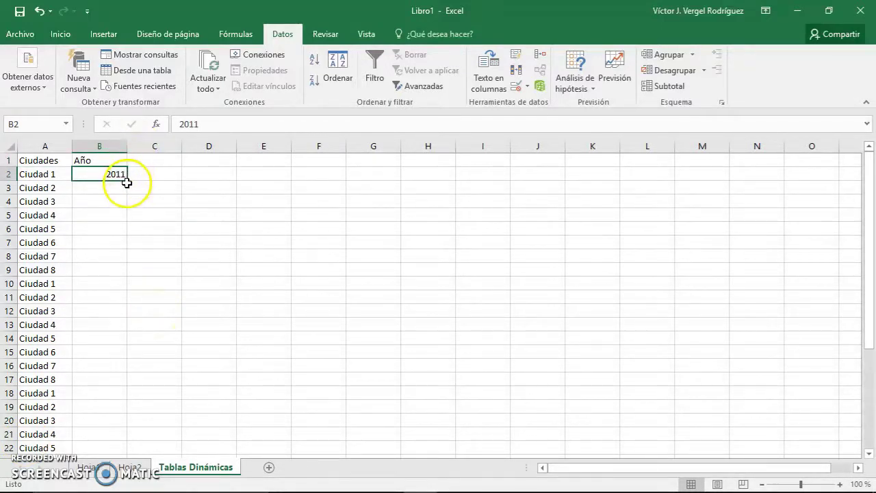
pyautogui.moveTo(127, 182); pyautogui.dragTo(124, 273)
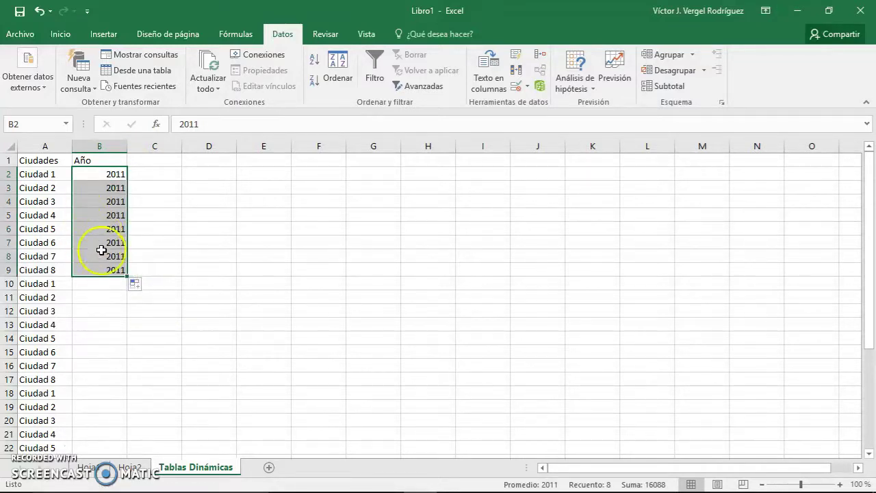
# Fill B10:B17 with the year 2012 for the second block of cities.
pyautogui.click(104, 286)
pyautogui.write('2')
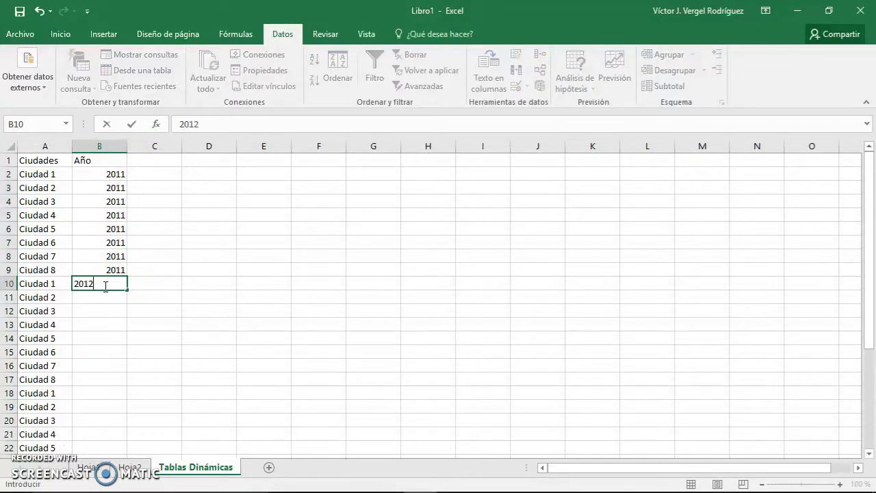
pyautogui.write('012')
pyautogui.press('Return')
pyautogui.click(106, 286)
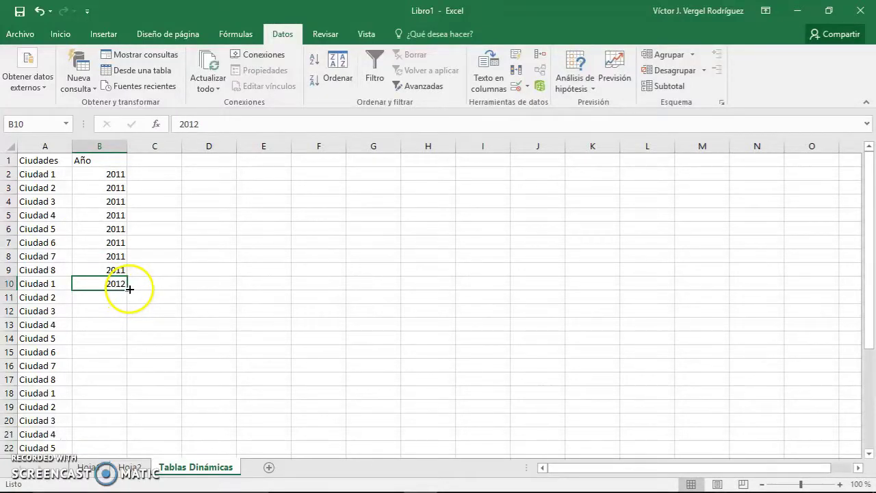
pyautogui.moveTo(129, 289); pyautogui.dragTo(122, 391)
# Fill B18:B25 with the year 2013 for the third block of cities.
pyautogui.click(104, 396)
pyautogui.write('20')
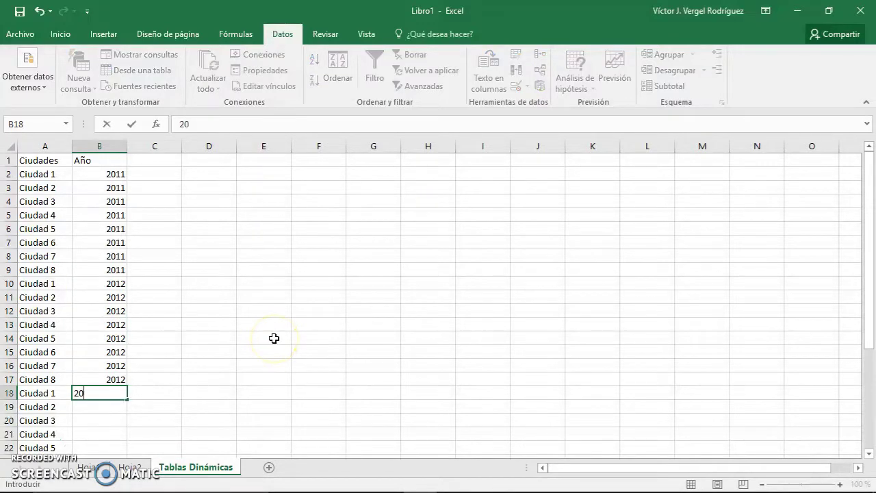
pyautogui.write('13')
pyautogui.press('Return')
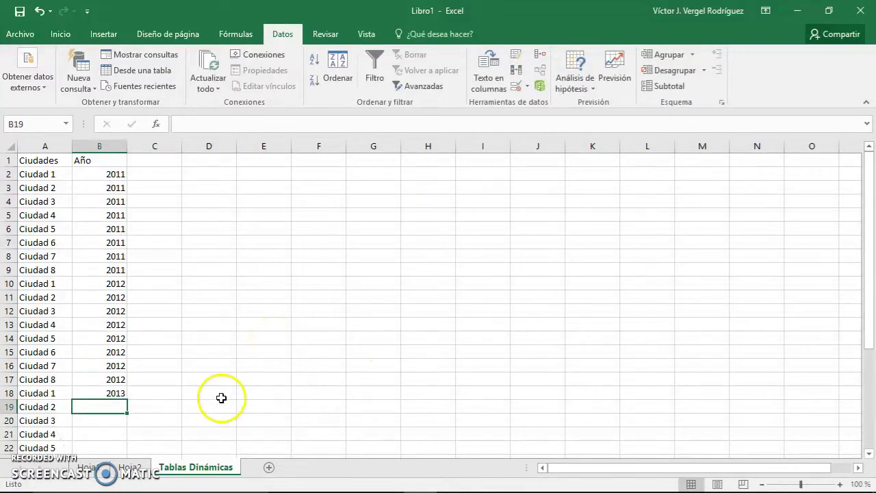
pyautogui.click(107, 396)
pyautogui.moveTo(126, 400)
pyautogui.mouseDown()
pyautogui.moveTo(123, 451)
pyautogui.moveTo(113, 410)
pyautogui.mouseUp()
# Fill B26:B33 with the year 2014 for the last block of cities and select C1.
pyautogui.click(113, 420)
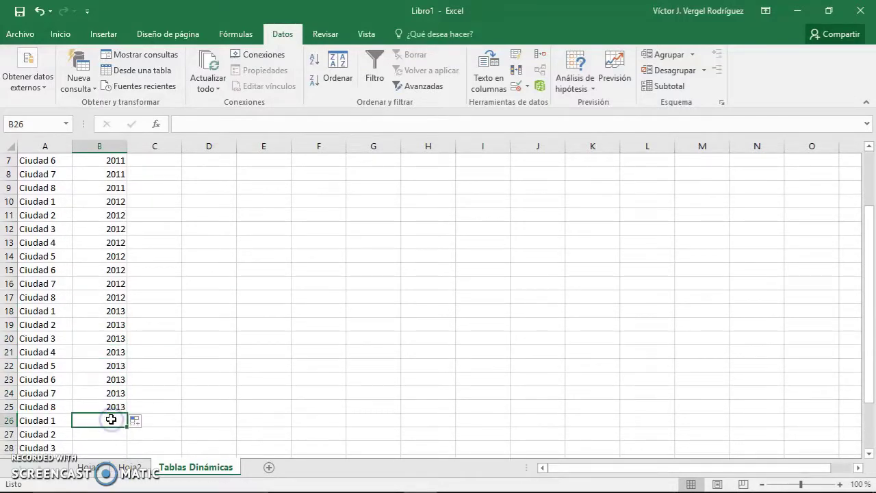
pyautogui.write('2014')
pyautogui.hotkey('ctrl', 'Return')
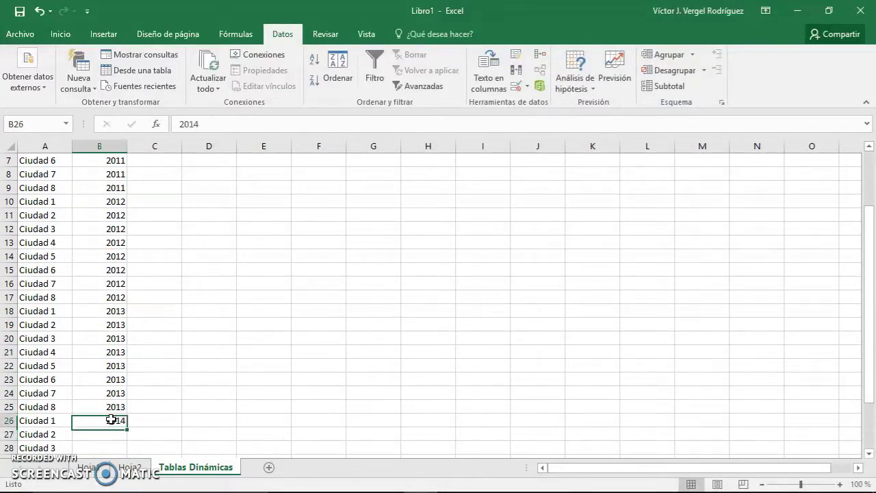
pyautogui.doubleClick(128, 426)
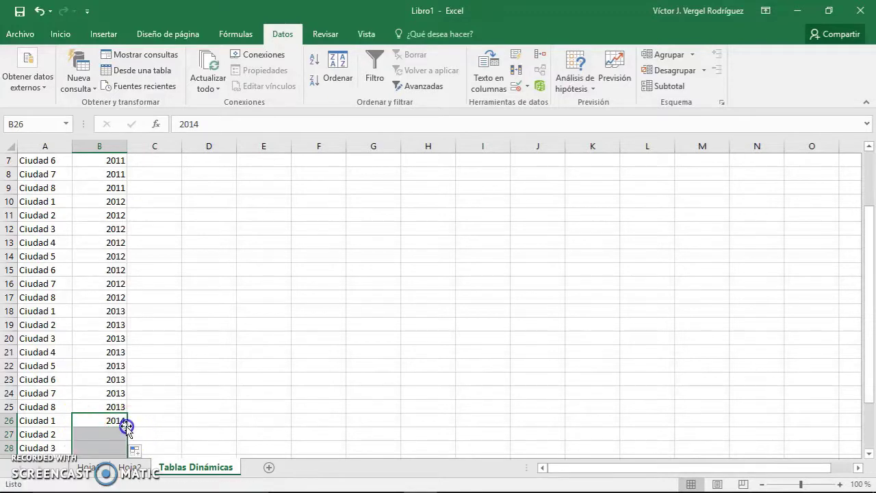
pyautogui.scroll(-3, 167, 377)
pyautogui.scroll(5, 167, 377)
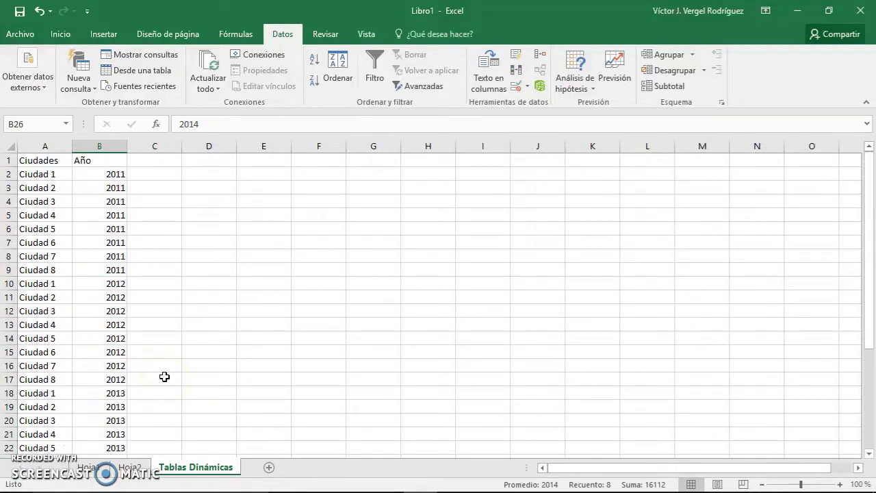
pyautogui.click(148, 161)
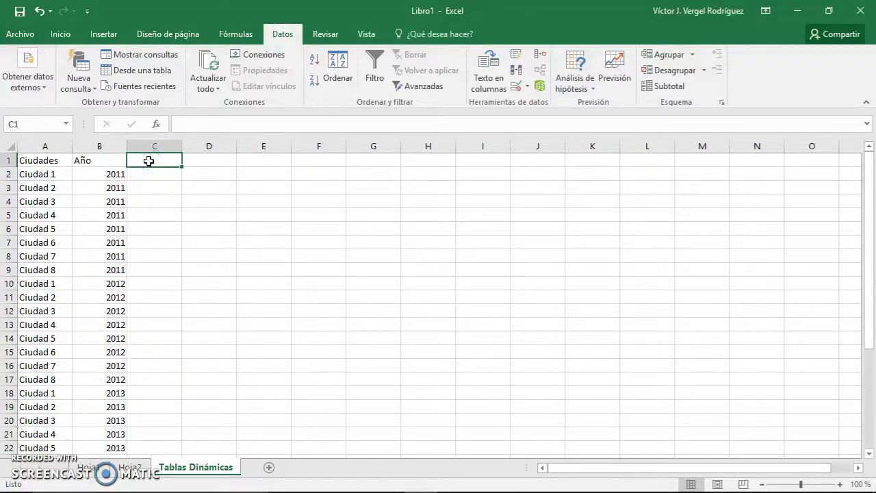
pyautogui.write('Temp')
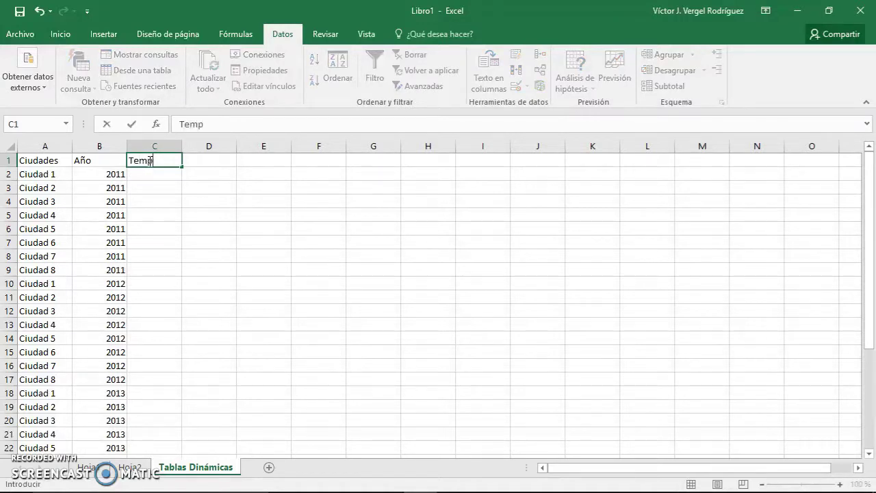
pyautogui.write('er. Media año')
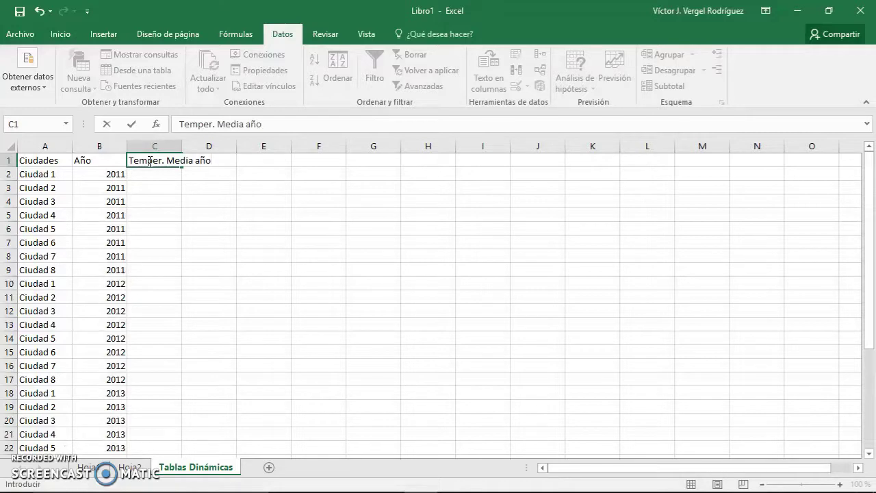
pyautogui.press('Return')
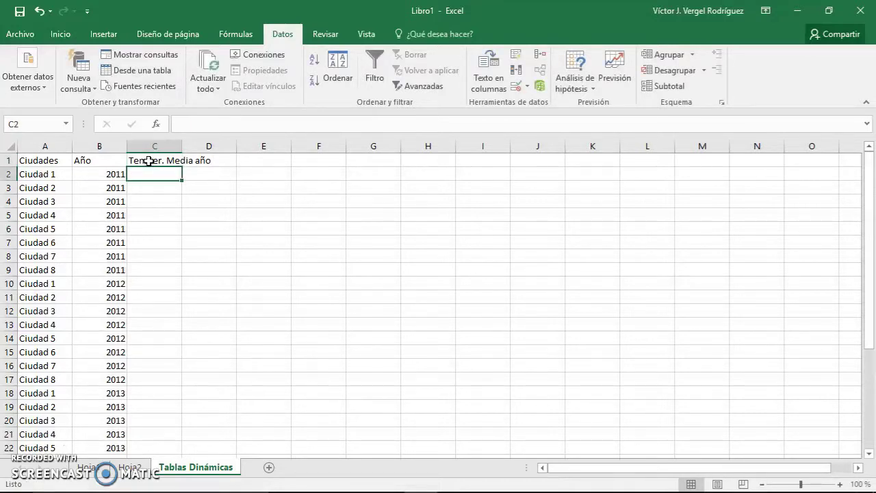
pyautogui.click(149, 161)
pyautogui.press('Delete')
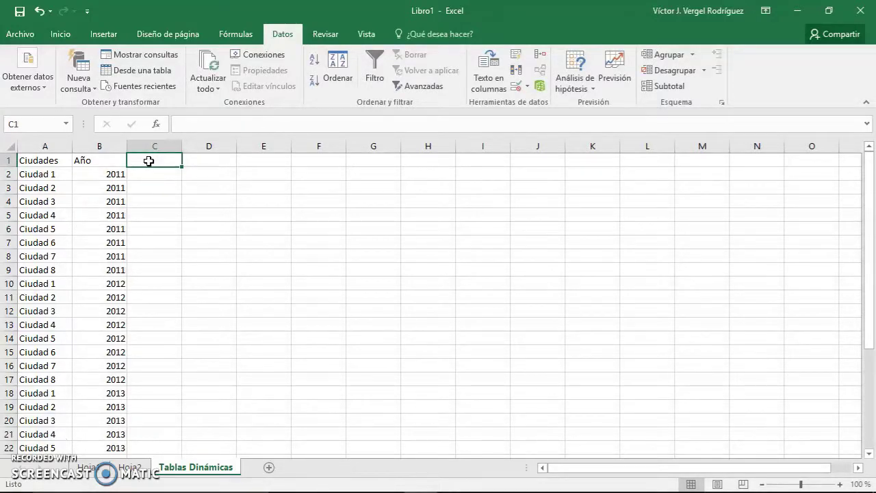
# Enter the header Número hab. in C1, fill C2:C33 with a series starting at 100 and 101, and select D1.
pyautogui.write('Número hab.')
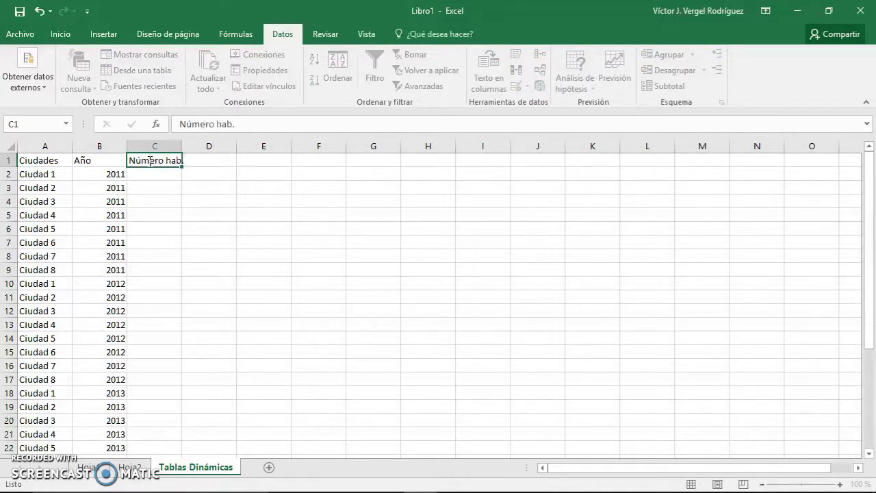
pyautogui.press('Return')
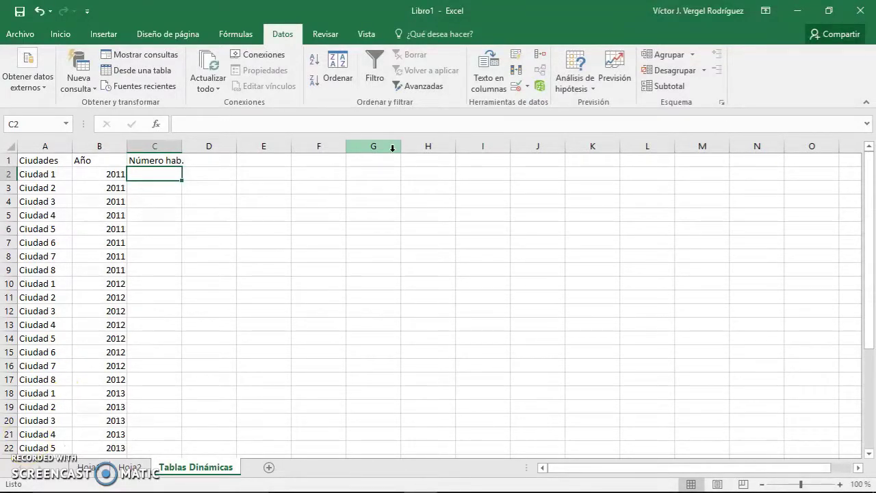
pyautogui.write('100')
pyautogui.press('Return')
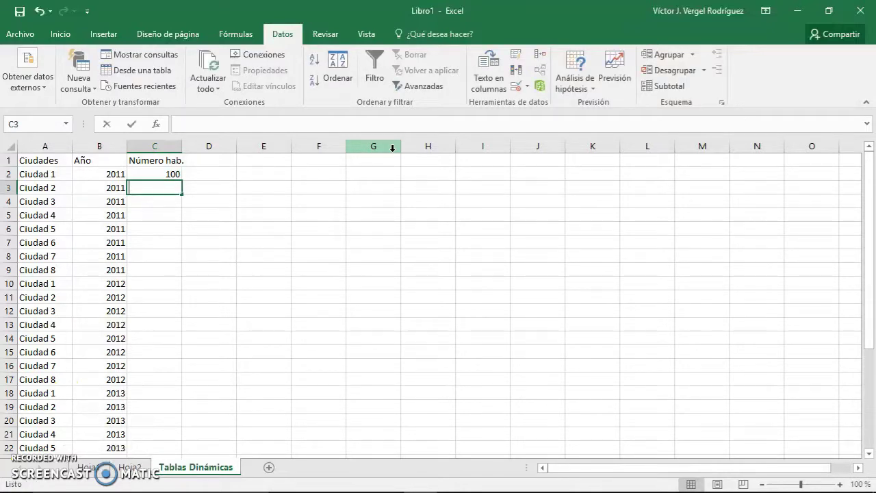
pyautogui.write('101')
pyautogui.press('Return')
pyautogui.press('Up')
pyautogui.press('Up')
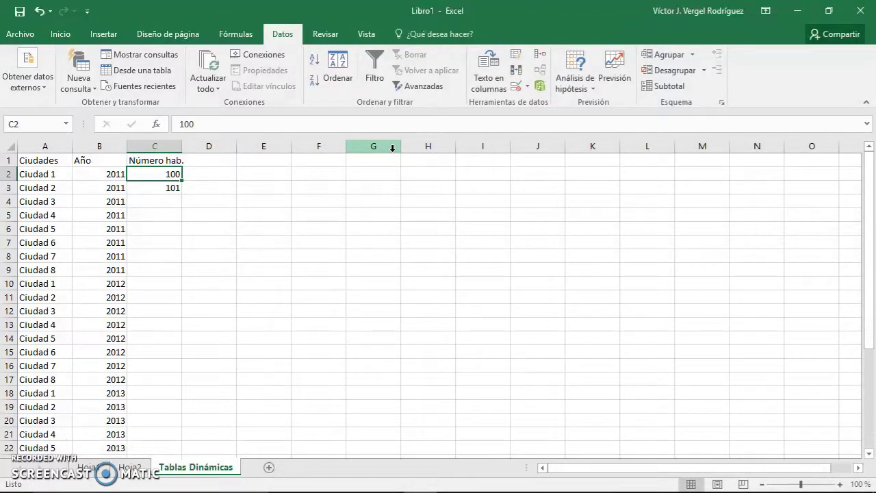
pyautogui.moveTo(176, 174); pyautogui.dragTo(176, 189)
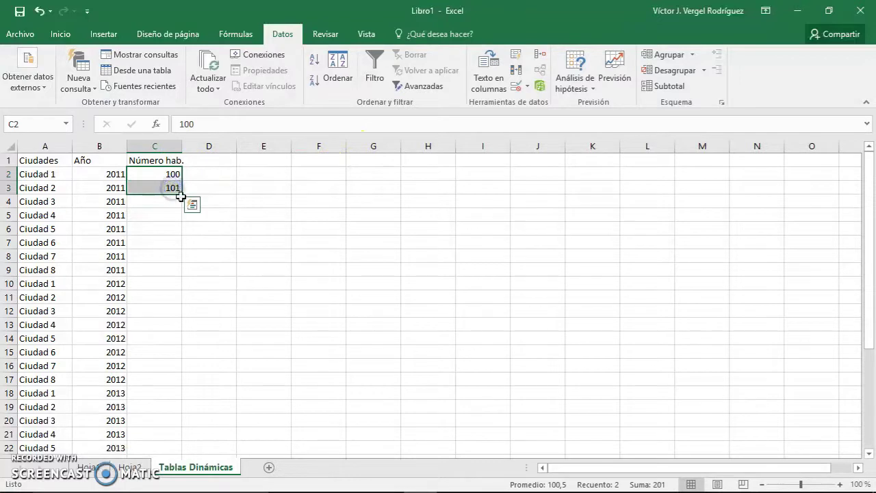
pyautogui.doubleClick(181, 195)
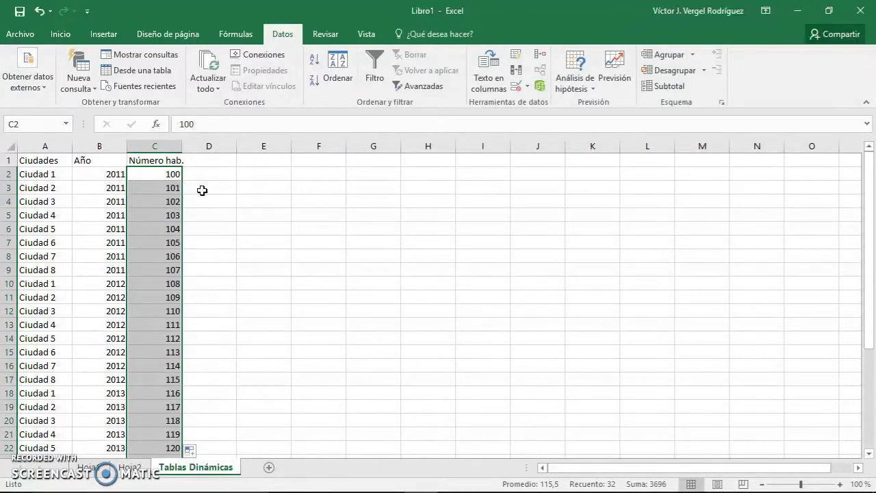
pyautogui.scroll(-7, 213, 244)
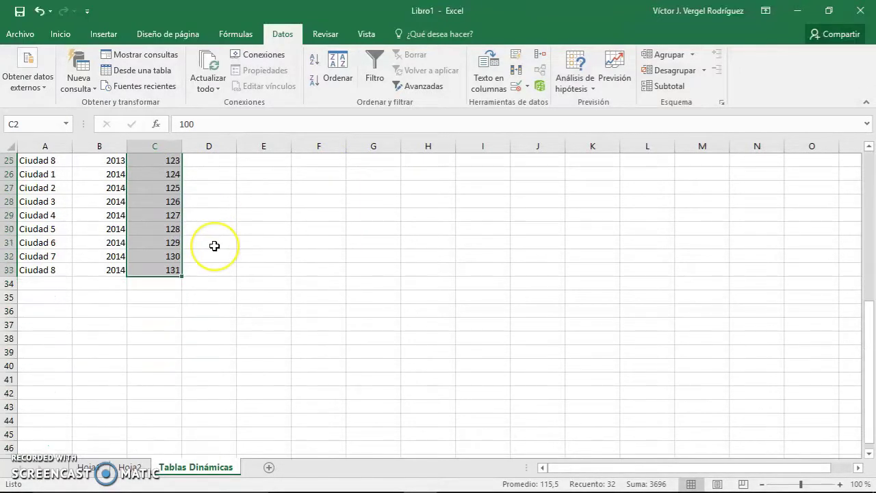
pyautogui.scroll(8, 213, 244)
pyautogui.click(226, 161)
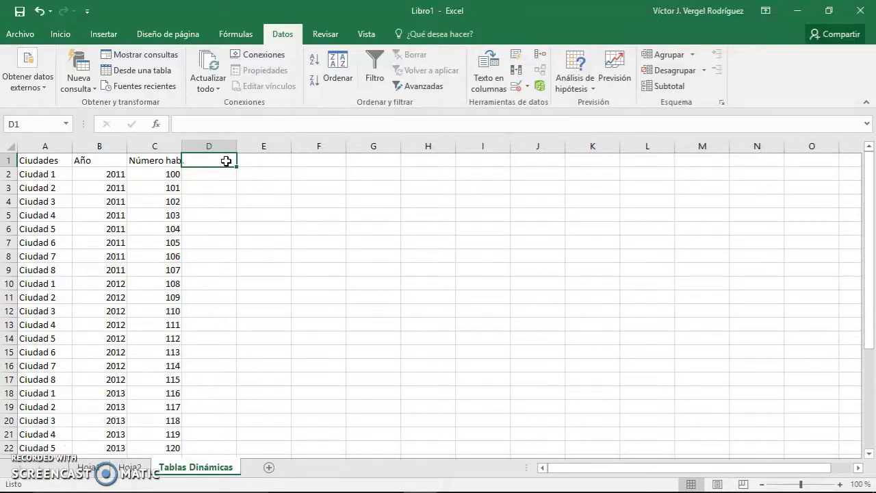
pyautogui.write('Suupe')
pyautogui.press('BackSpace')
pyautogui.press('BackSpace')
pyautogui.press('BackSpace')
pyautogui.press('BackSpace')
pyautogui.press('Escape')
pyautogui.write('Hab.')
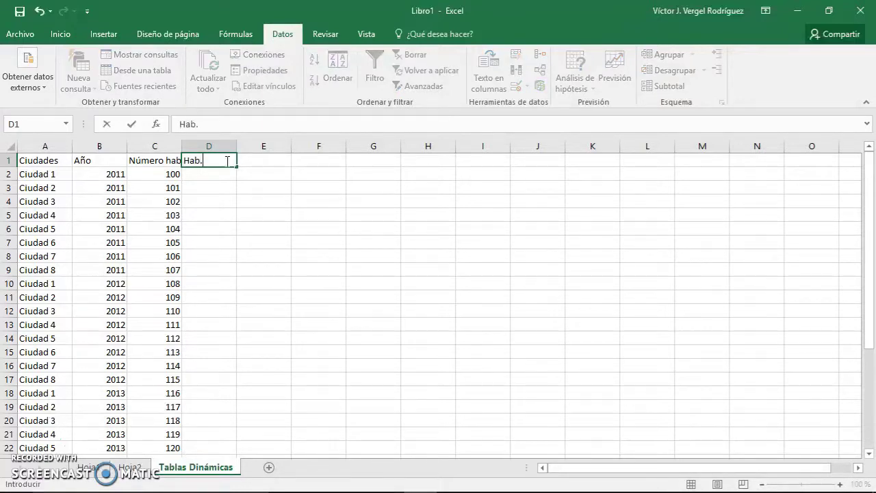
pyautogui.press('BackSpace')
pyautogui.press('BackSpace')
pyautogui.press('BackSpace')
pyautogui.press('BackSpace')
# Enter the header Población infantil in D1 and fill D2:D33 with a series starting at 4 and 7.
pyautogui.write('Población infantil')
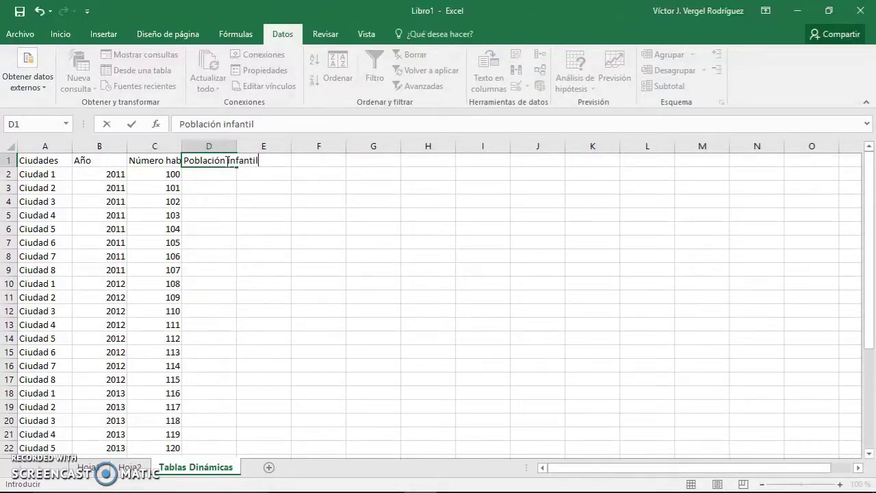
pyautogui.press('Return')
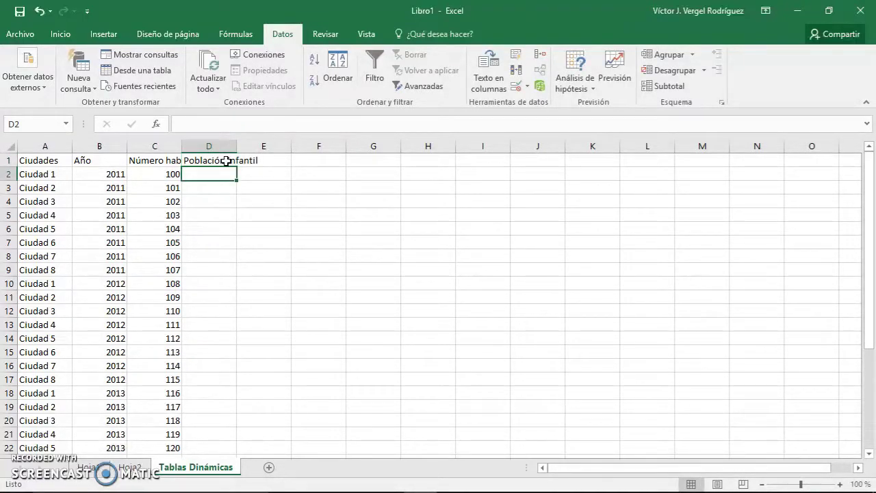
pyautogui.write('4')
pyautogui.press('Return')
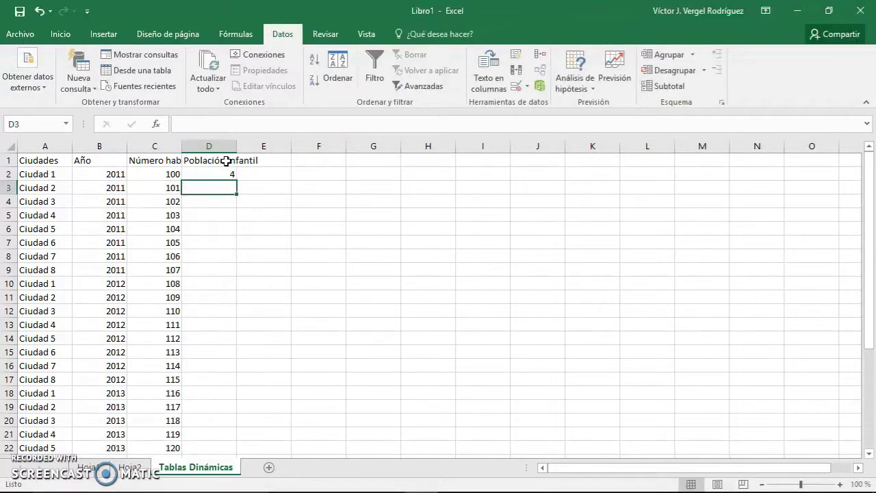
pyautogui.write('5')
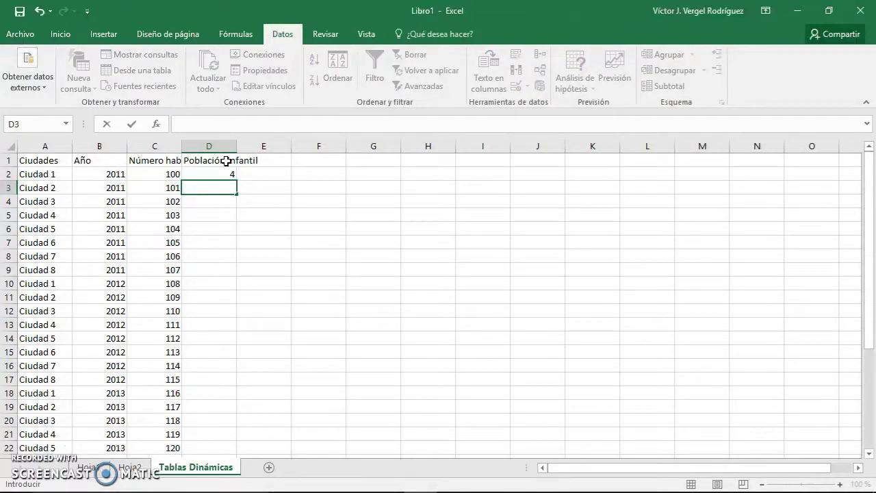
pyautogui.press('Return')
pyautogui.moveTo(231, 172); pyautogui.dragTo(239, 189)
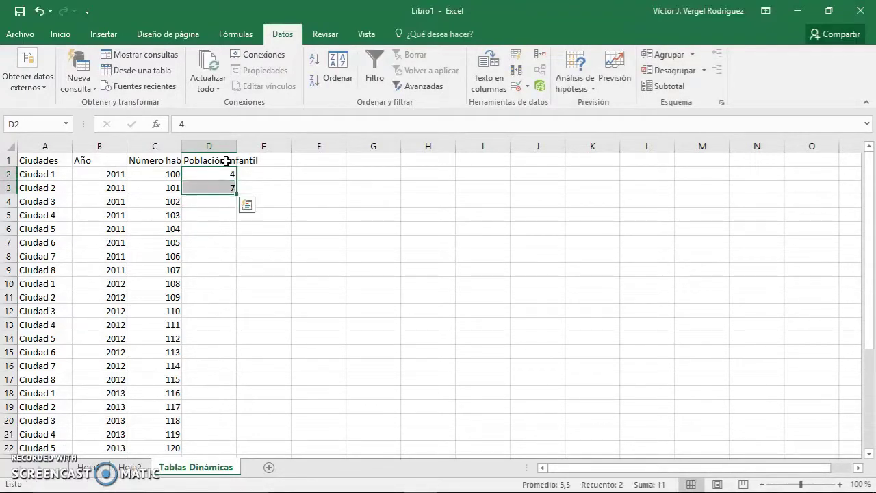
pyautogui.doubleClick(237, 195)
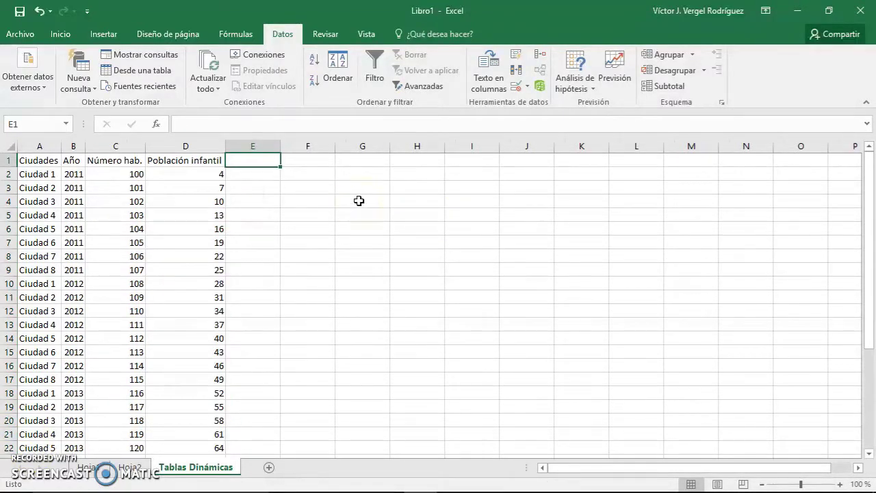
pyautogui.click(147, 239)
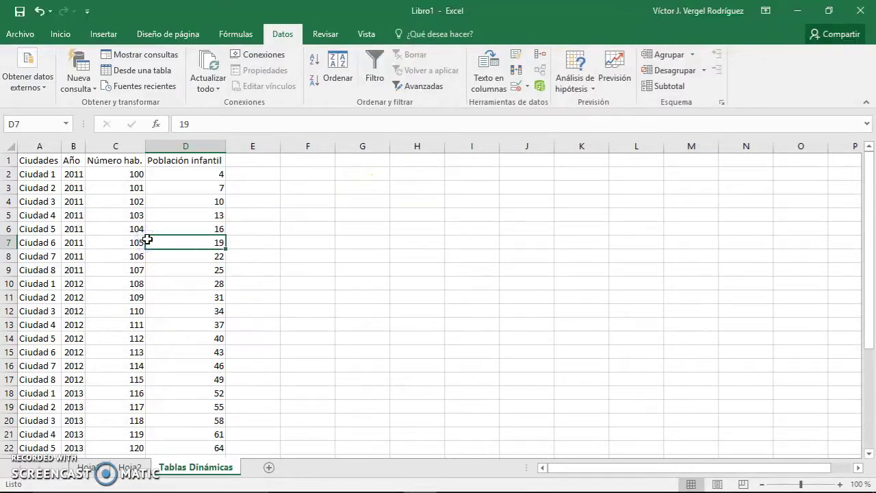
pyautogui.click(121, 242)
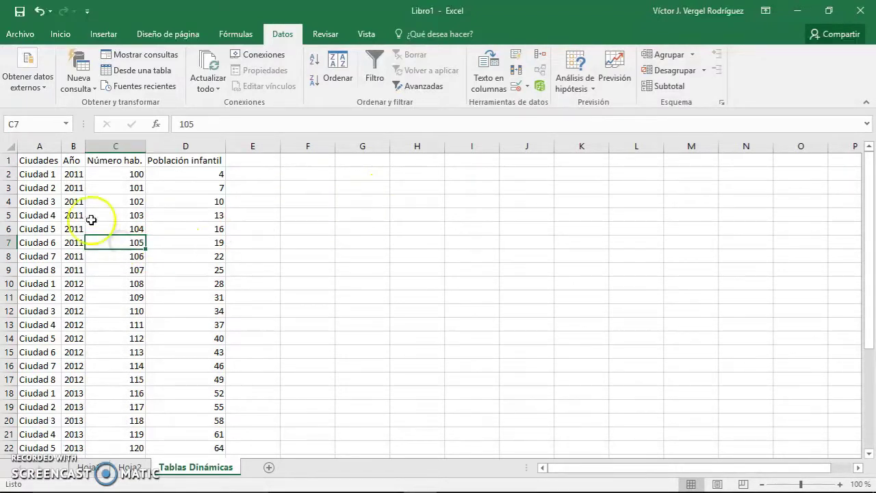
pyautogui.click(96, 215)
pyautogui.click(125, 244)
pyautogui.click(76, 295)
# Create a pivot table on a new worksheet from the range A1:D33 of the Tablas Dinámicas sheet.
pyautogui.click(108, 271)
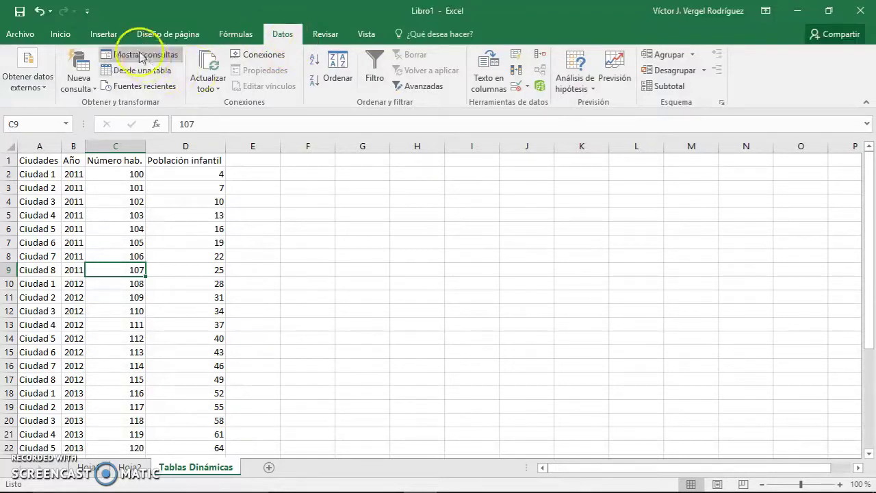
pyautogui.click(113, 35)
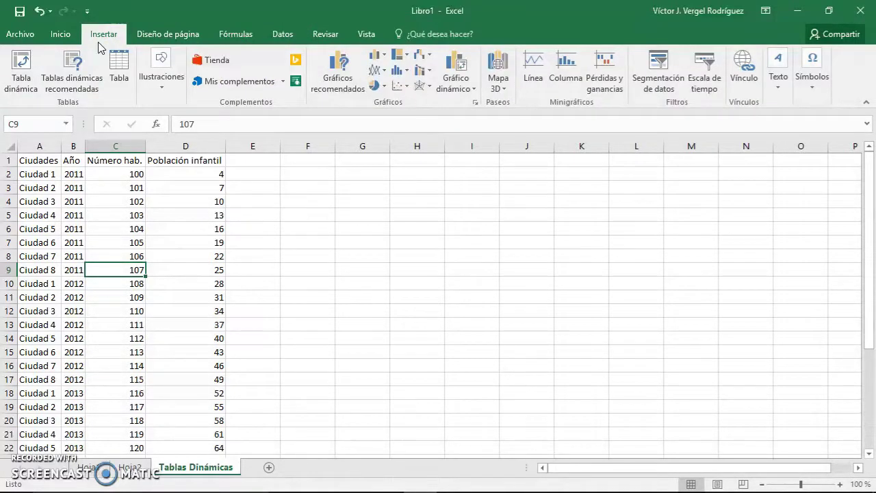
pyautogui.click(101, 38)
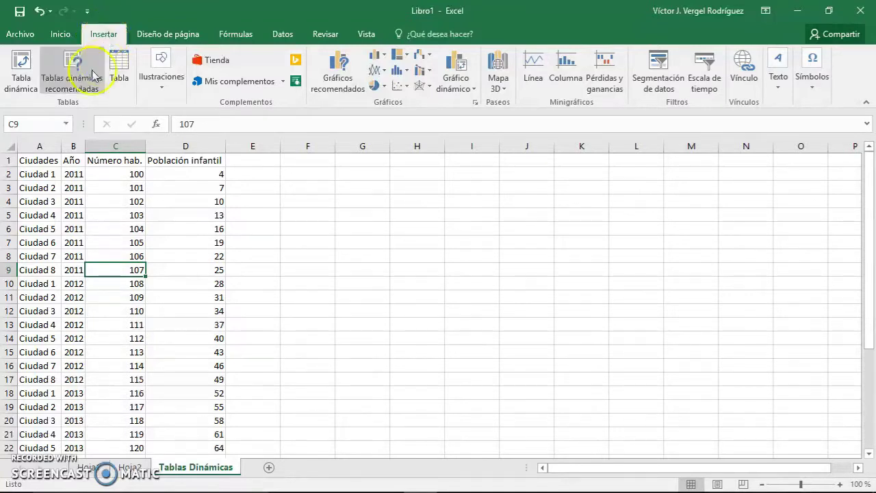
pyautogui.click(27, 82)
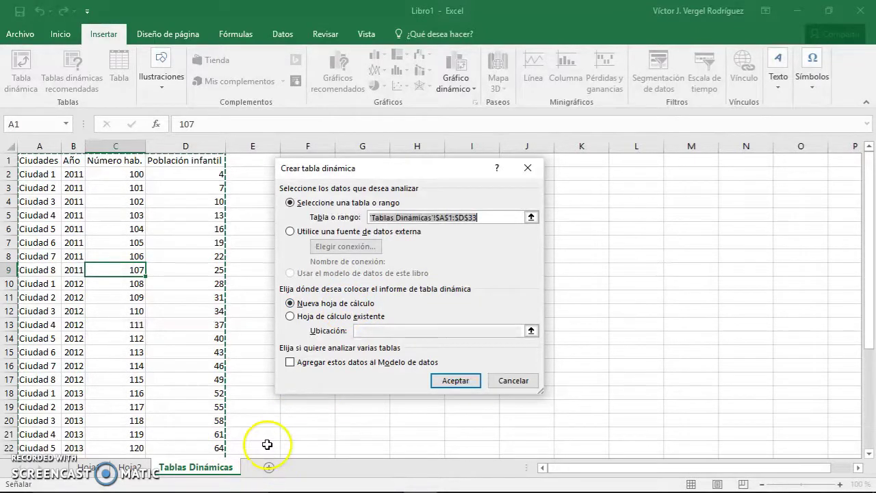
pyautogui.click(456, 381)
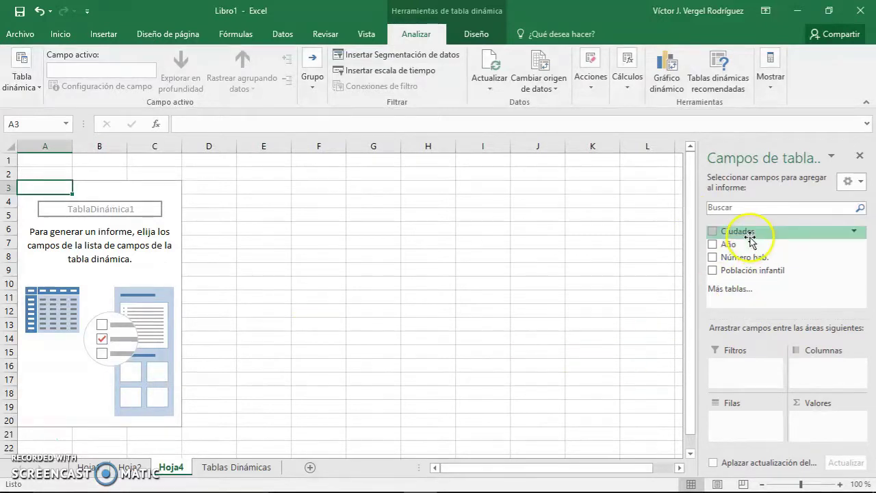
# Place the Ciudades field in the pivot table's rows and Número hab. in its values.
pyautogui.moveTo(748, 237); pyautogui.dragTo(734, 426)
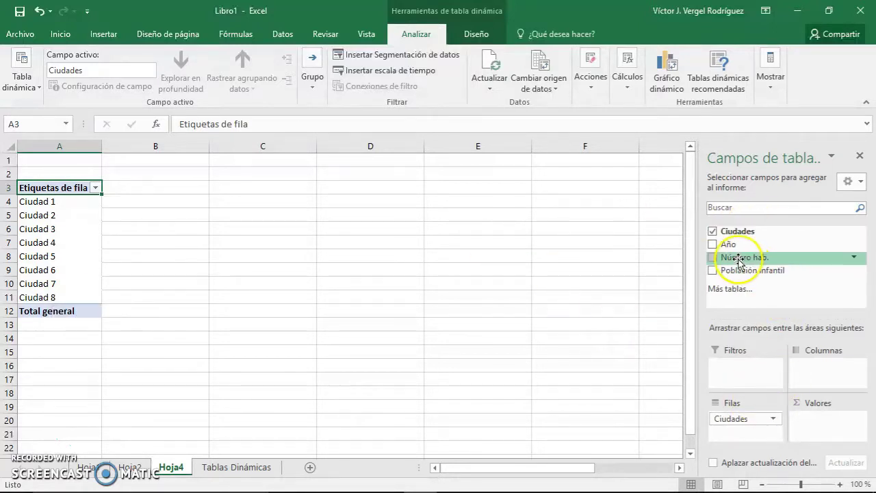
pyautogui.moveTo(738, 259); pyautogui.dragTo(742, 371)
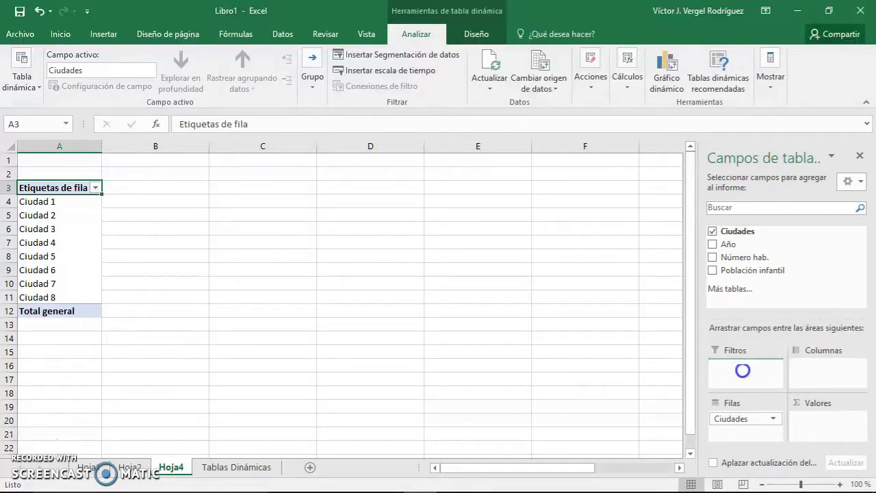
pyautogui.moveTo(773, 387); pyautogui.dragTo(820, 422)
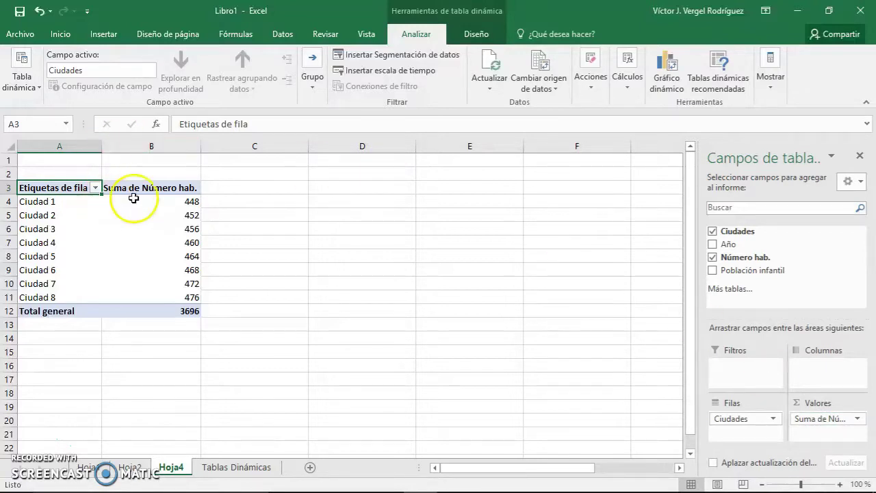
pyautogui.moveTo(171, 198)
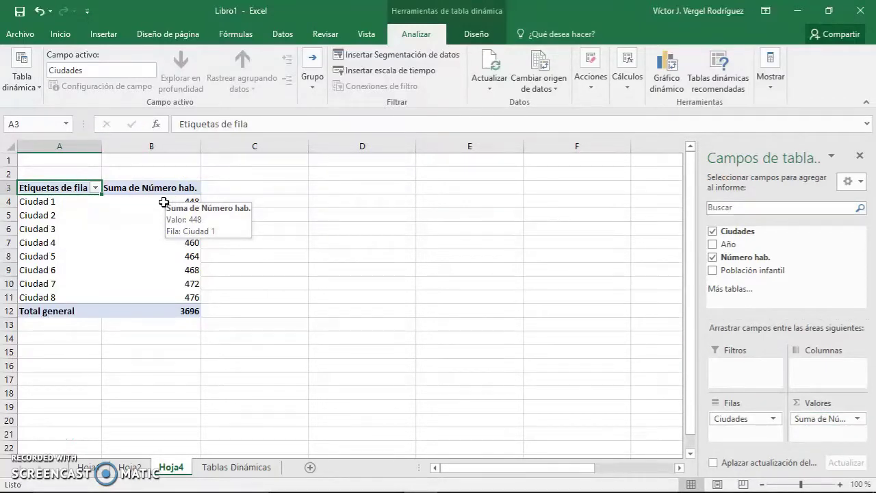
# Change the pivot table's Número hab. value field to be summarised by Promedio.
pyautogui.click(859, 421)
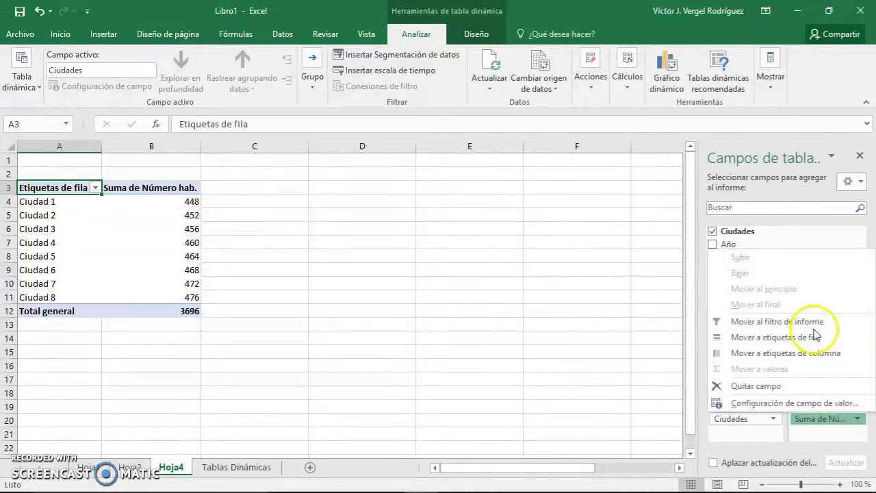
pyautogui.click(819, 424)
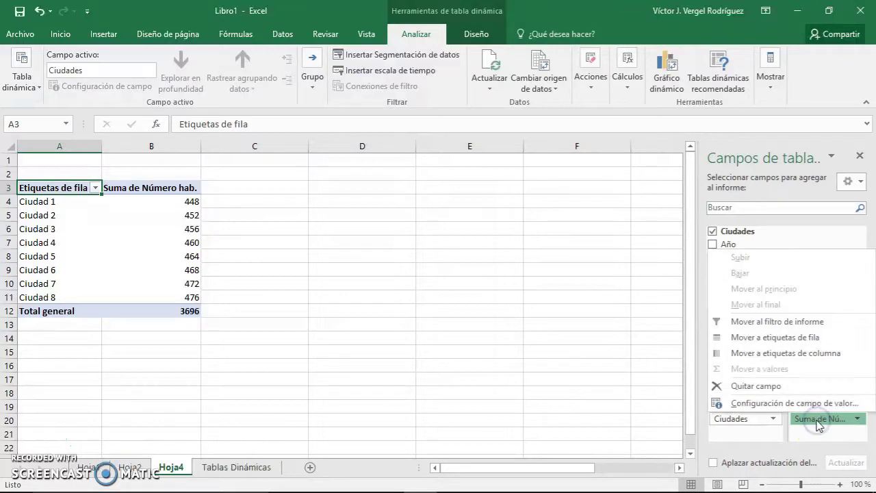
pyautogui.click(849, 418)
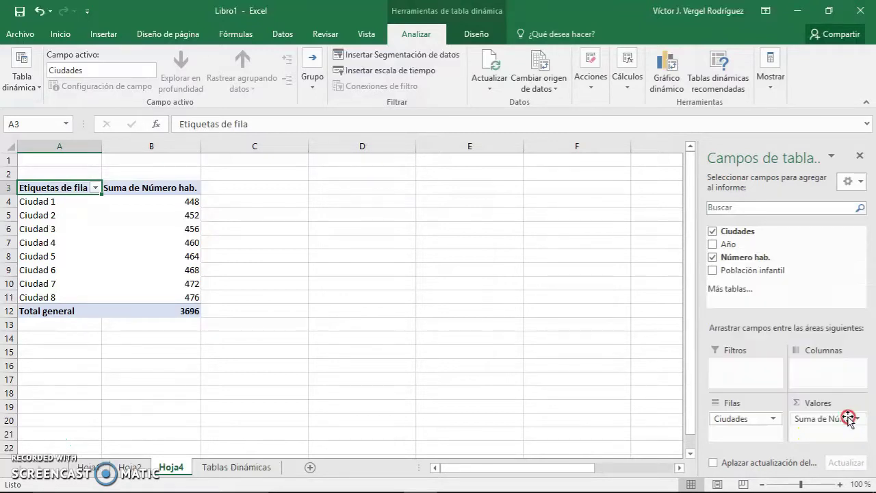
pyautogui.click(853, 419)
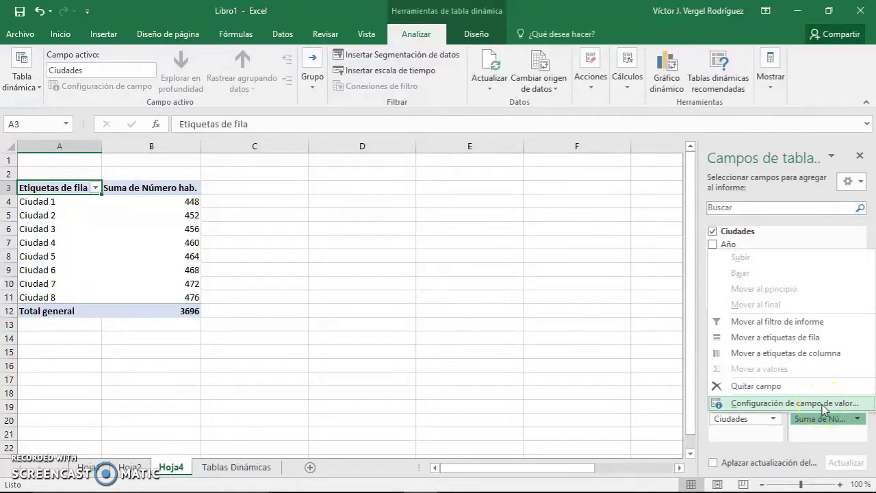
pyautogui.click(822, 407)
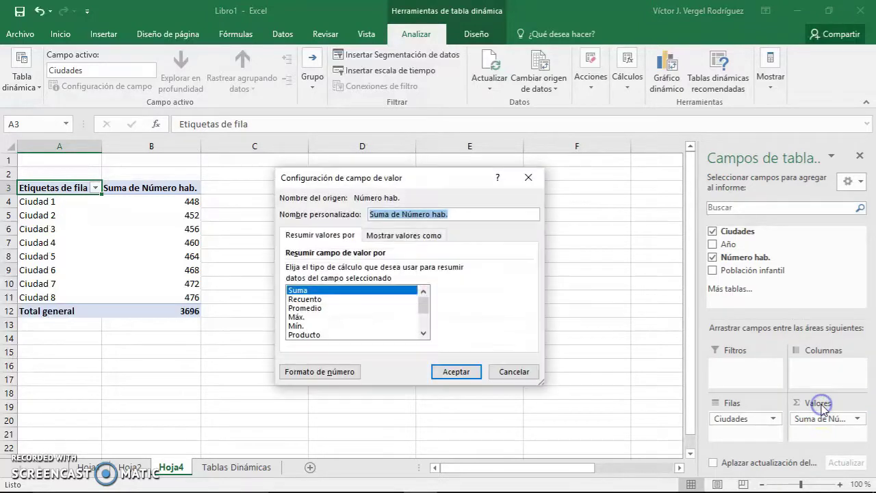
pyautogui.click(321, 310)
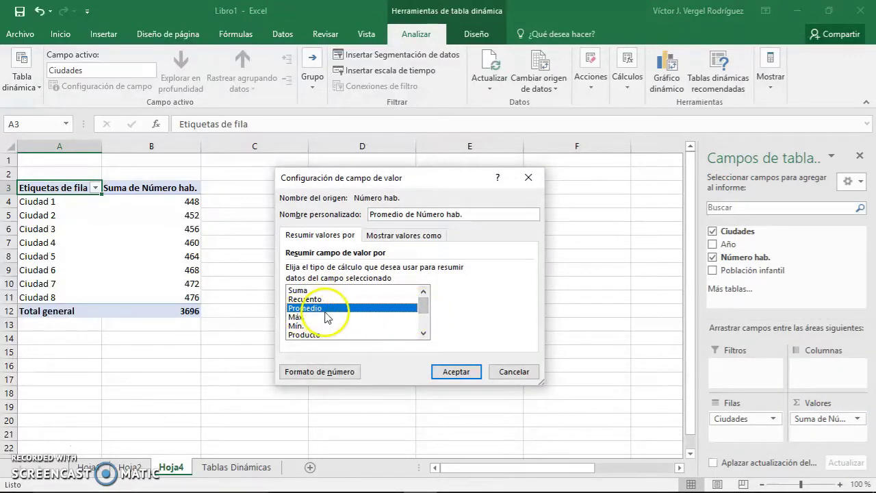
pyautogui.click(460, 370)
pyautogui.click(859, 419)
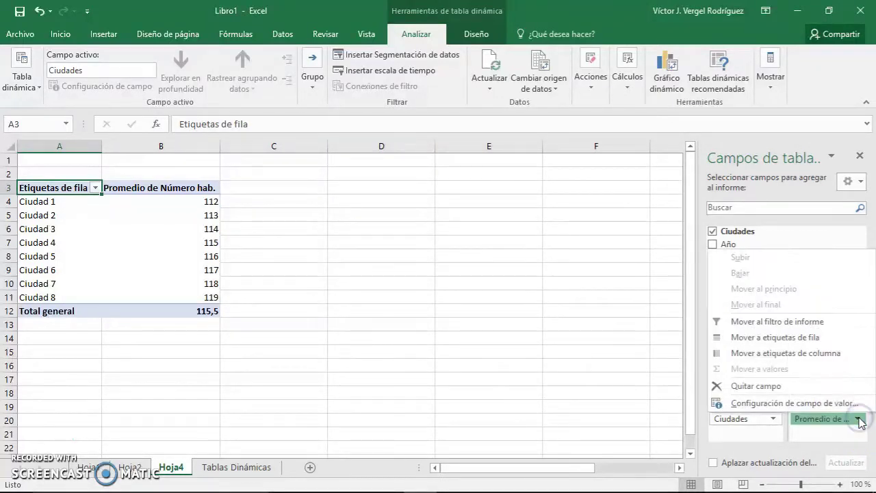
pyautogui.click(836, 404)
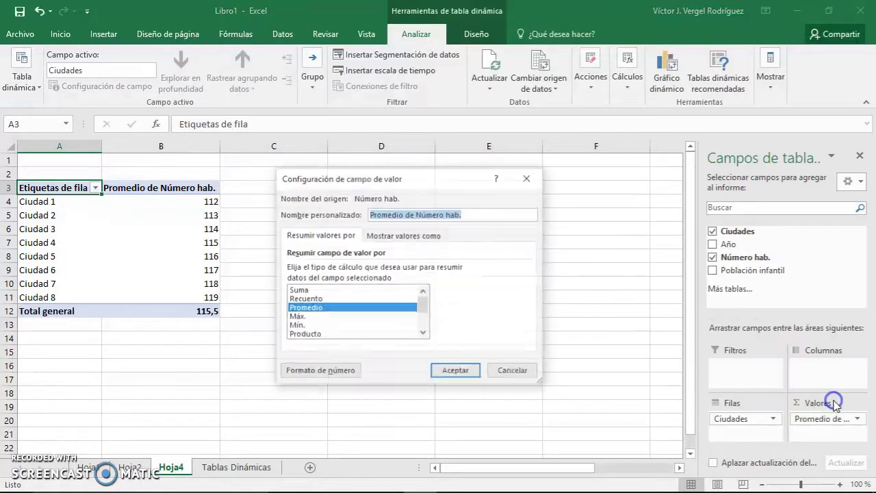
pyautogui.click(461, 377)
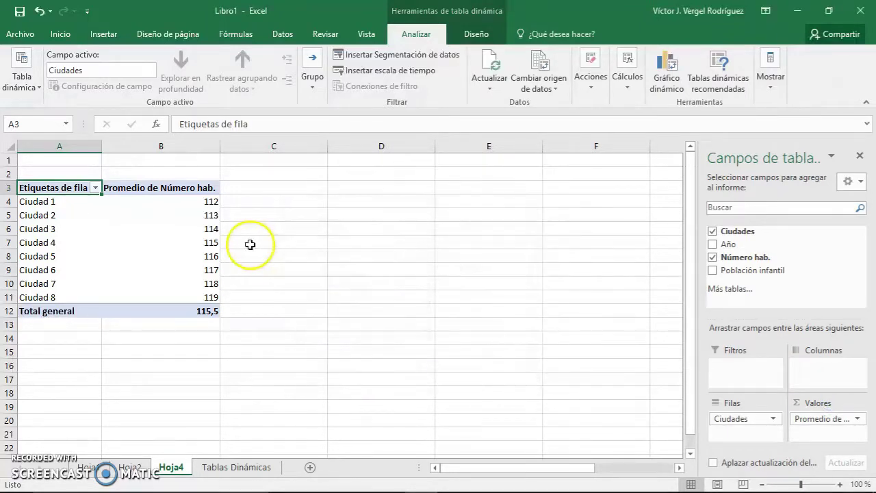
# Compare the Ciudad 1 average in the Hoja4 pivot table with the source rows on the Tablas Dinámicas sheet.
pyautogui.click(180, 207)
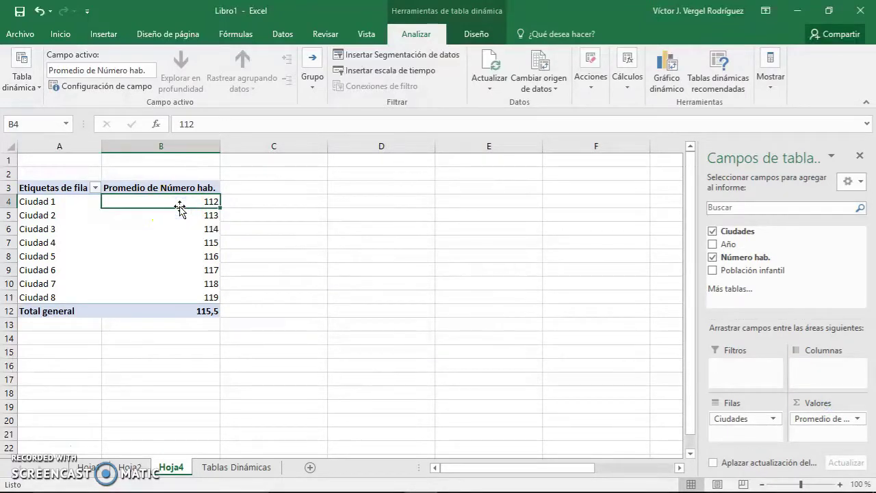
pyautogui.click(130, 468)
pyautogui.click(171, 468)
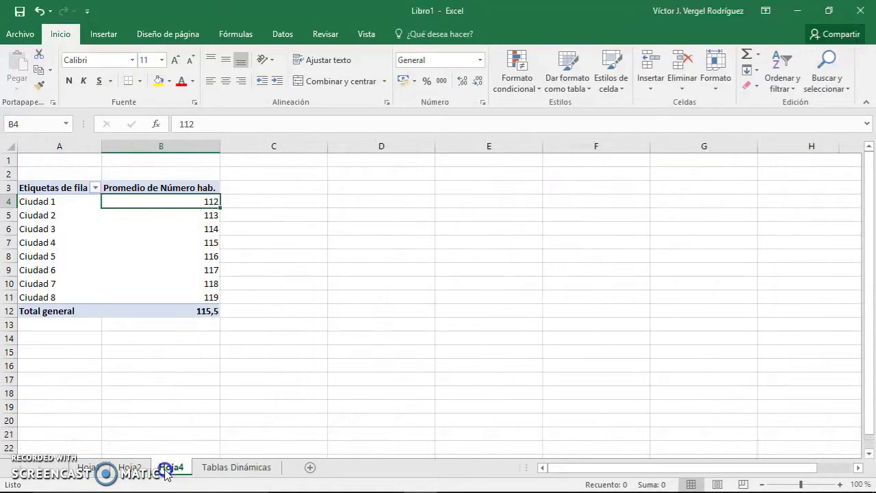
pyautogui.click(237, 468)
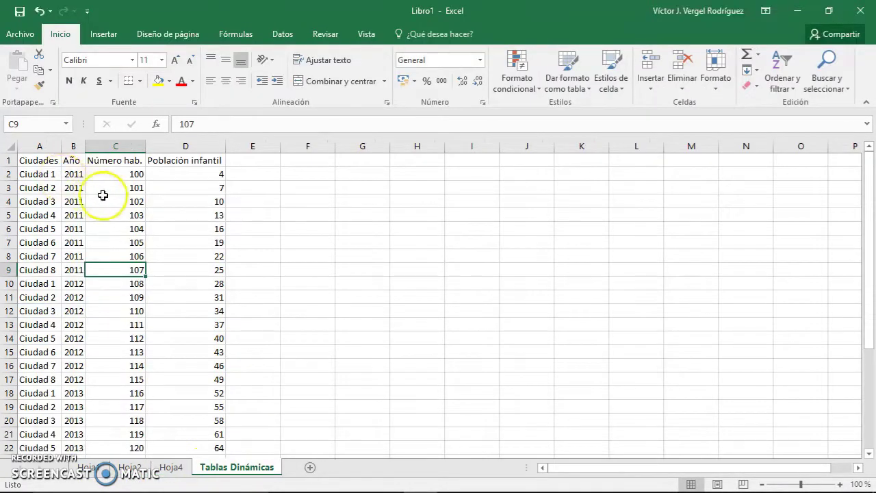
pyautogui.scroll(-6, 92, 283)
pyautogui.scroll(6, 93, 284)
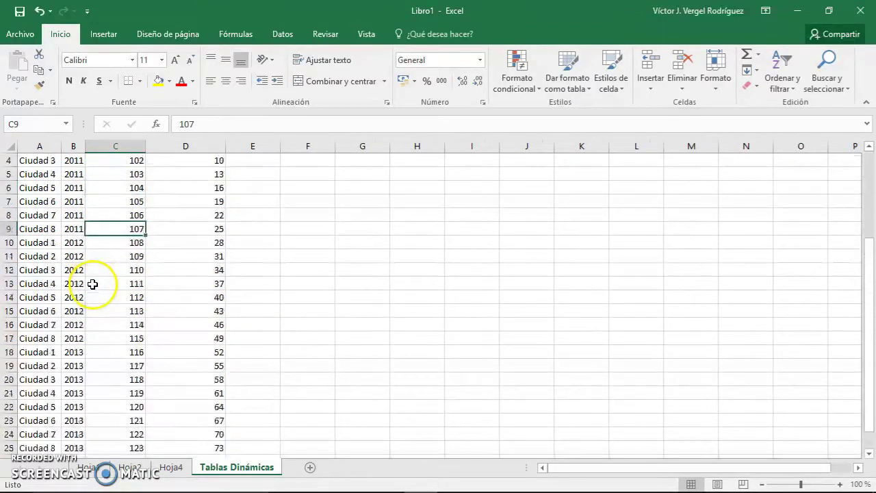
pyautogui.click(171, 468)
pyautogui.click(92, 468)
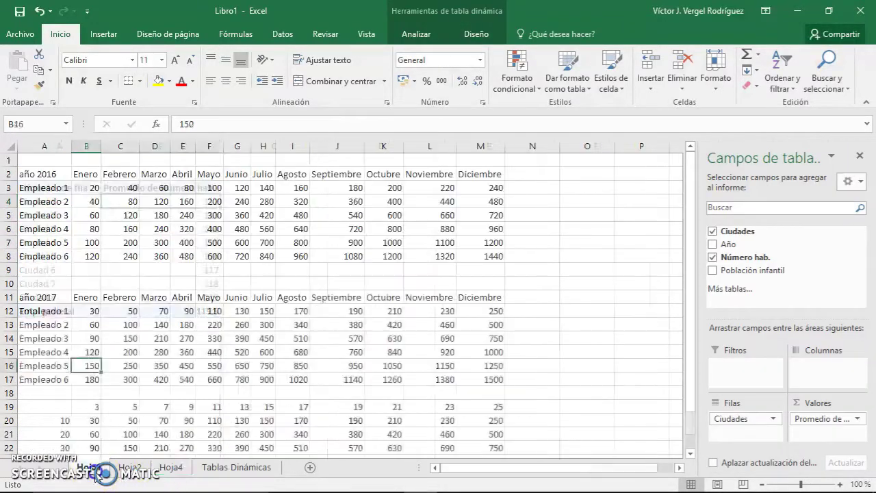
pyautogui.click(171, 468)
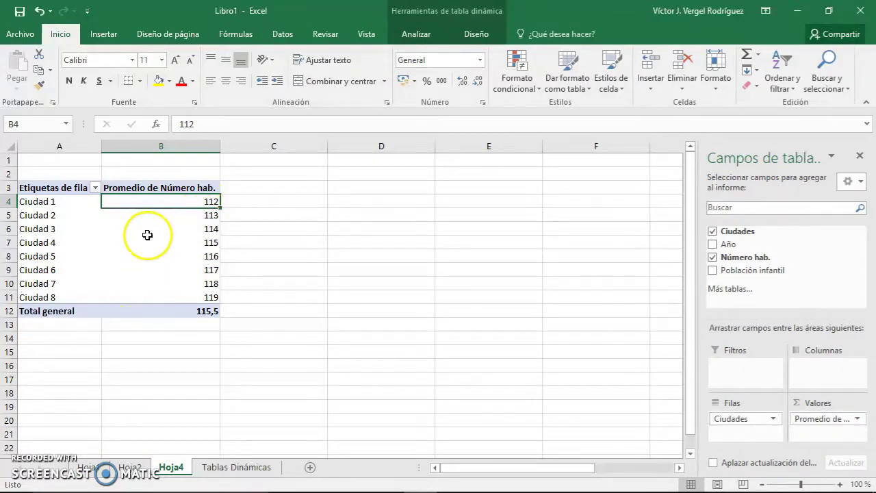
pyautogui.click(223, 468)
pyautogui.click(211, 177)
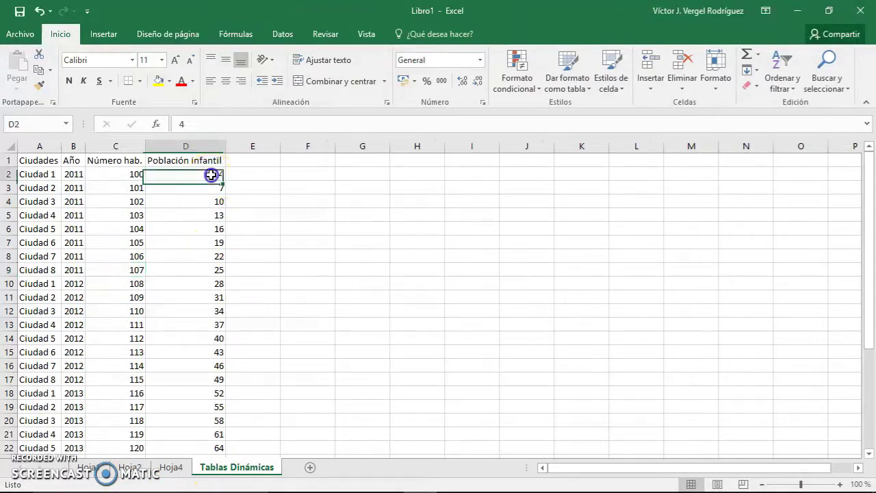
pyautogui.keyDown('ctrl'); pyautogui.click(216, 285); pyautogui.keyUp('ctrl')
pyautogui.scroll(-1, 227, 296)
pyautogui.scroll(1, 219, 315)
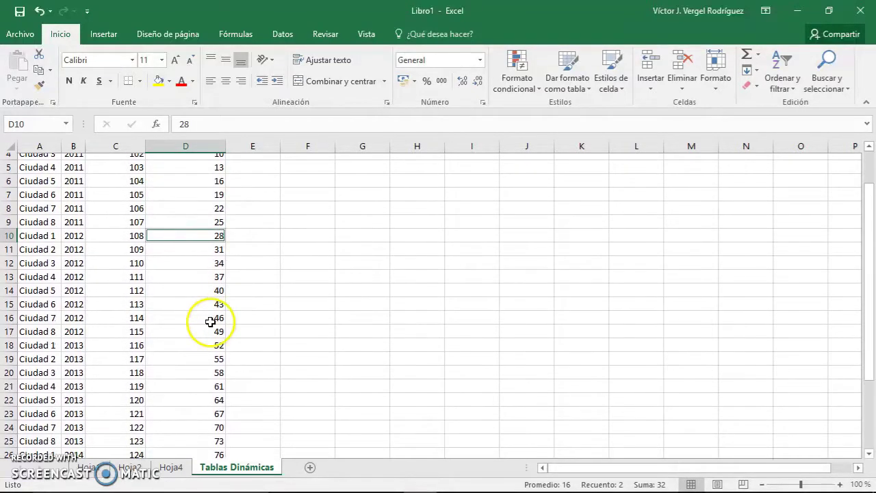
pyautogui.scroll(-1, 214, 328)
pyautogui.click(135, 326)
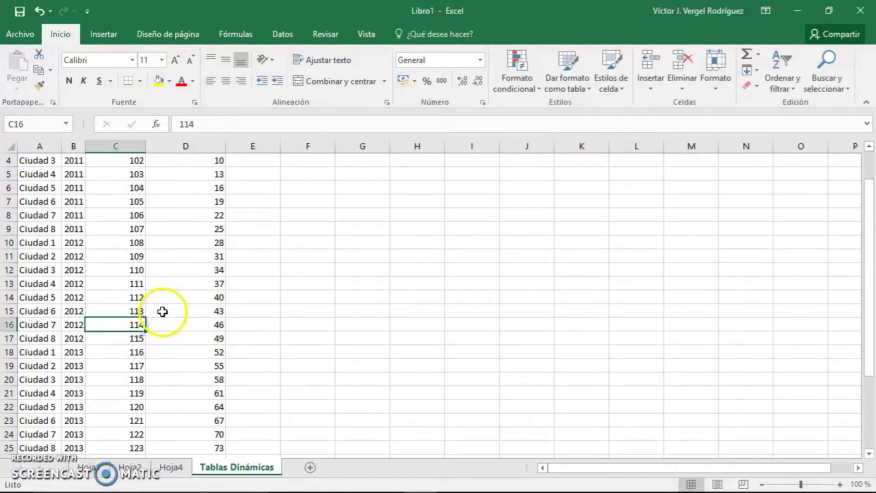
# Select the Ciudad 1 Número hab. values in C18, C10, C2 and C26 together and check their average and sum.
pyautogui.click(119, 354)
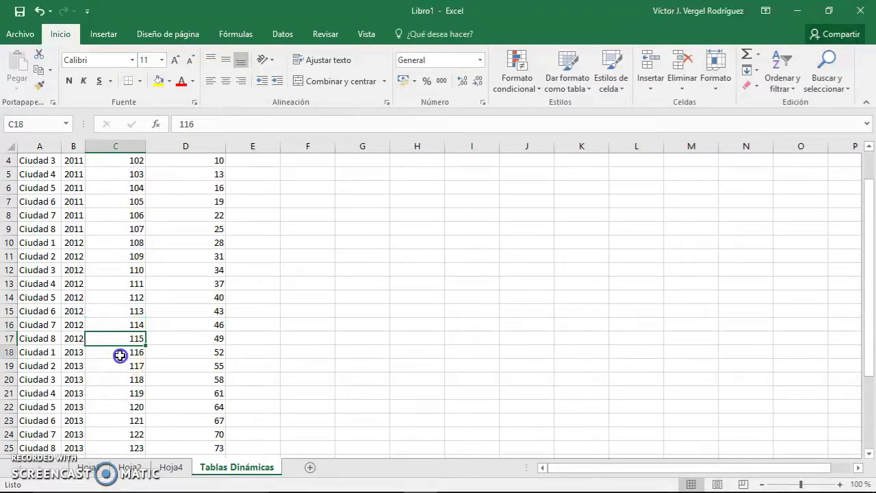
pyautogui.keyDown('ctrl'); pyautogui.click(134, 242); pyautogui.keyUp('ctrl')
pyautogui.scroll(1, 137, 205)
pyautogui.keyDown('ctrl'); pyautogui.click(137, 174); pyautogui.keyUp('ctrl')
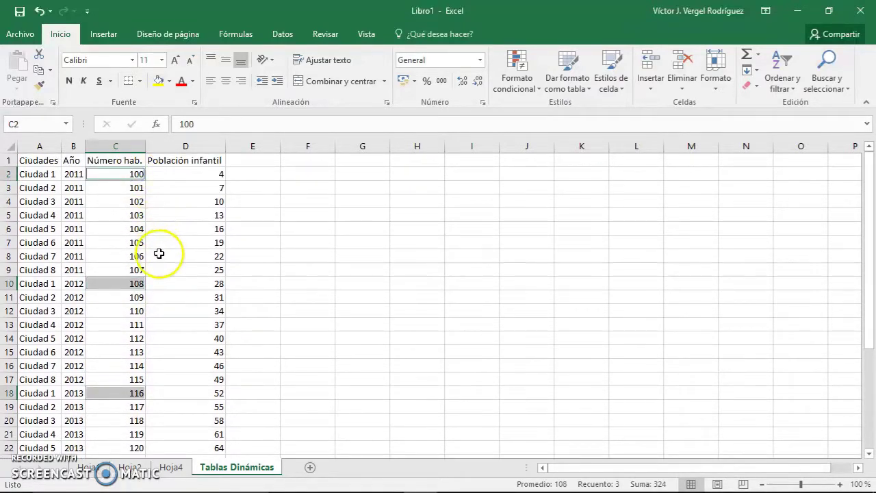
pyautogui.scroll(-3, 157, 257)
pyautogui.keyDown('ctrl'); pyautogui.click(130, 380); pyautogui.keyUp('ctrl')
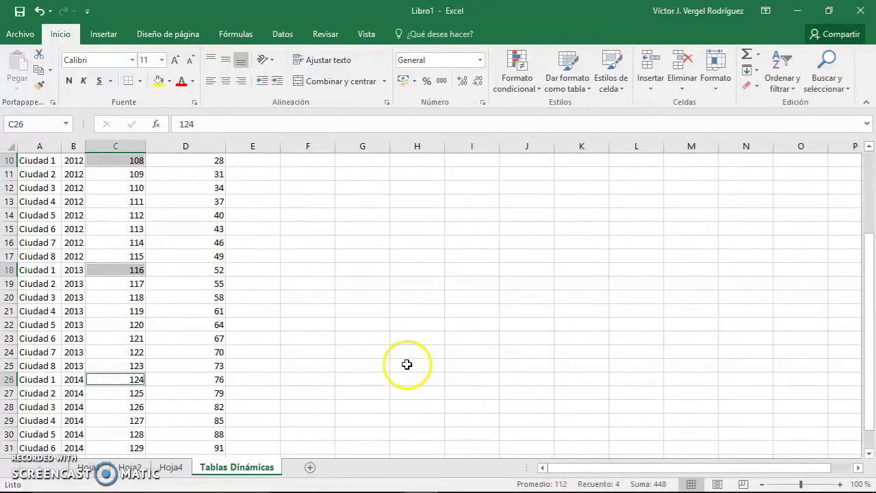
pyautogui.scroll(3, 123, 263)
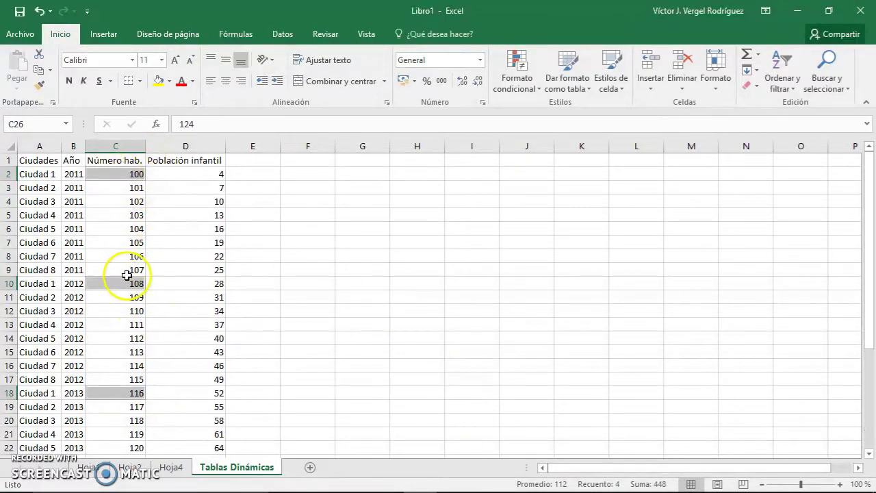
pyautogui.scroll(-2, 127, 319)
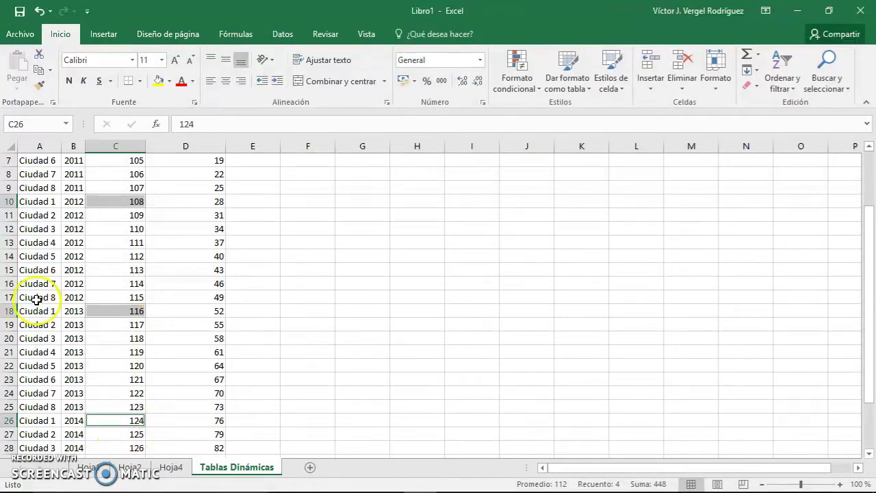
pyautogui.scroll(2, 50, 167)
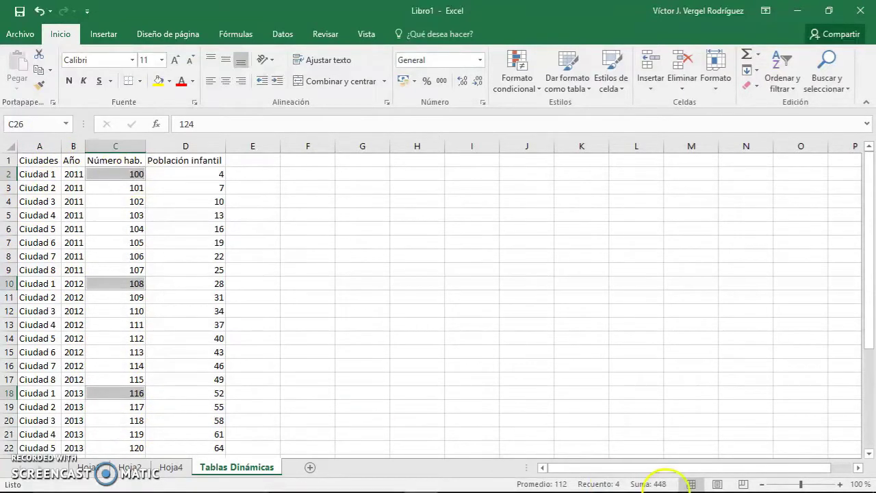
pyautogui.scroll(-1, 544, 395)
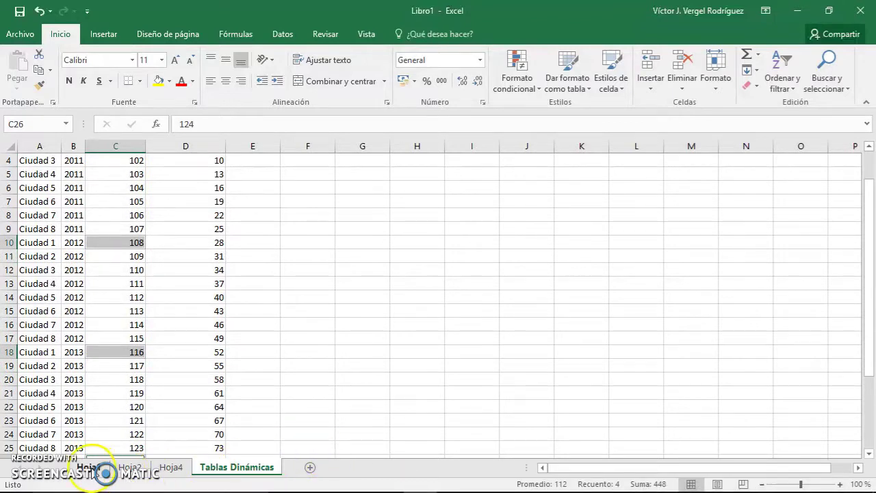
# Rename the pivot table sheet Hoja4 as TD1.
pyautogui.click(86, 467)
pyautogui.click(169, 468)
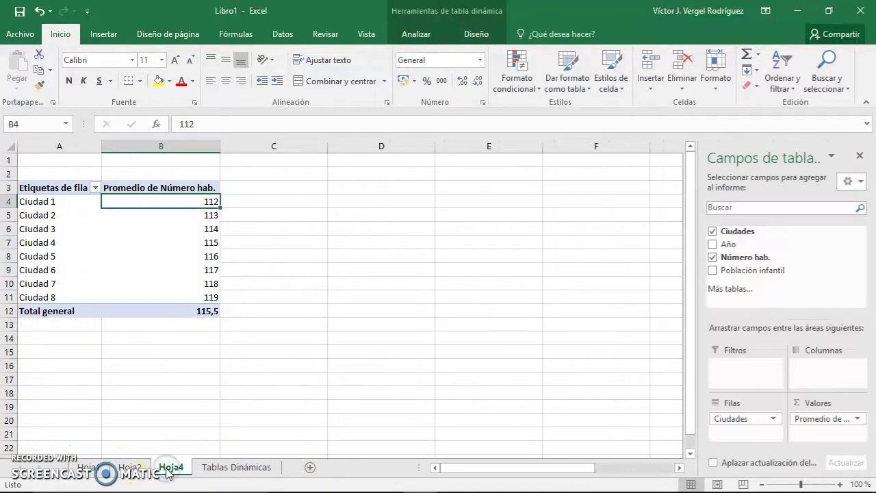
pyautogui.click(167, 470)
pyautogui.write('TD')
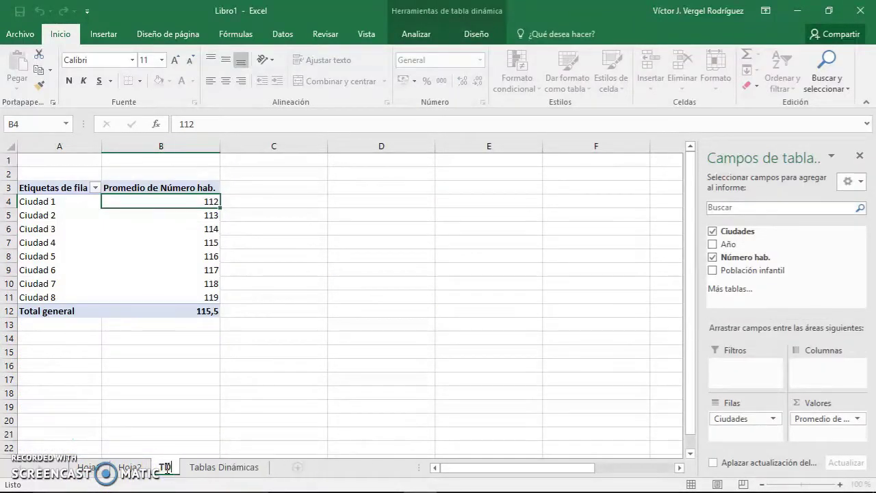
pyautogui.write('1')
pyautogui.press('Return')
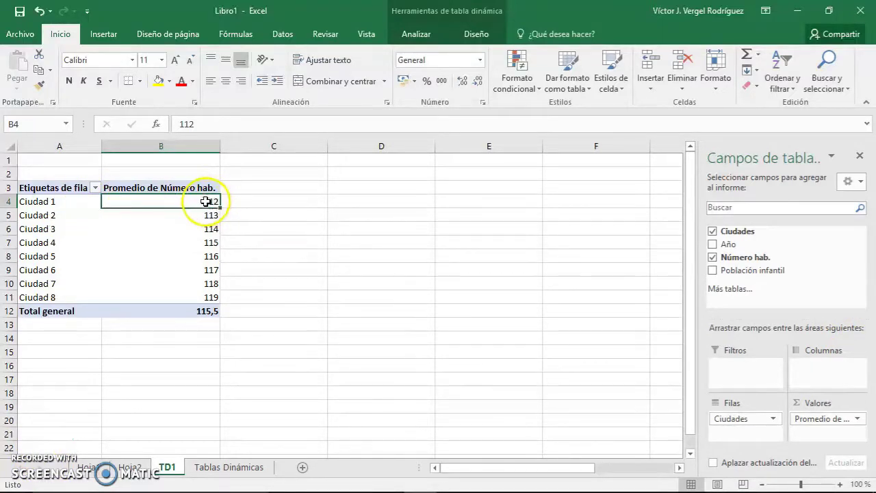
# Set Ciudad 1's 2011 Número hab. in C2 of the Tablas Dinámicas sheet to 1000 and return to the TD1 sheet.
pyautogui.moveTo(207, 202)
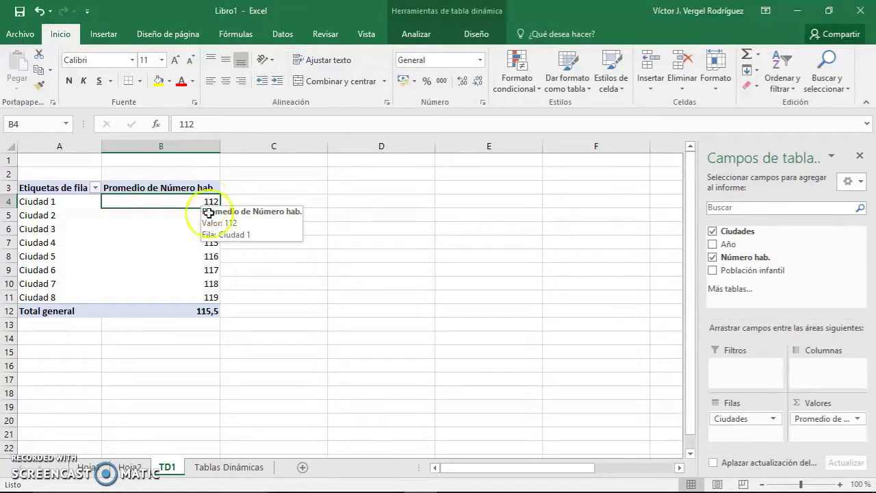
pyautogui.click(206, 467)
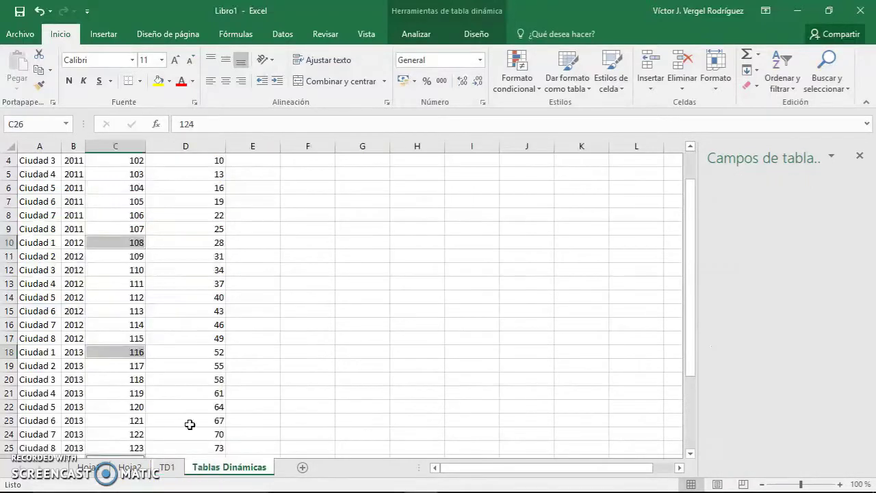
pyautogui.scroll(1, 195, 229)
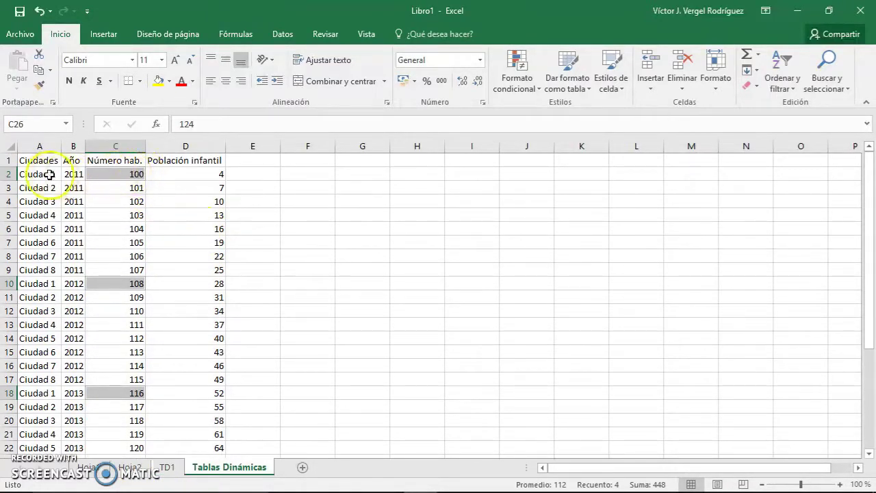
pyautogui.click(117, 173)
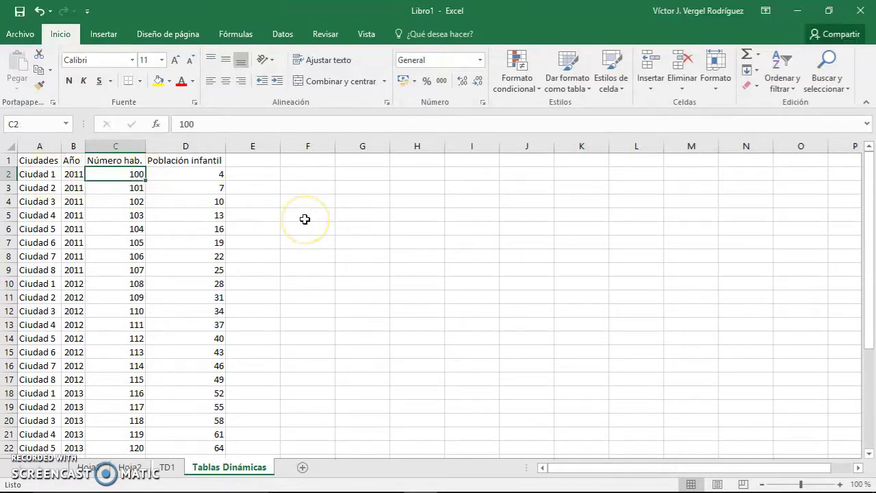
pyautogui.write('10')
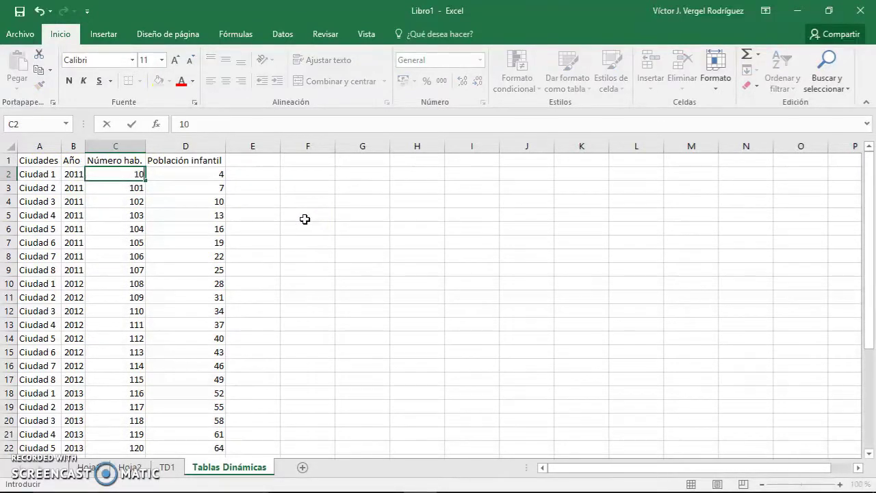
pyautogui.press('Return')
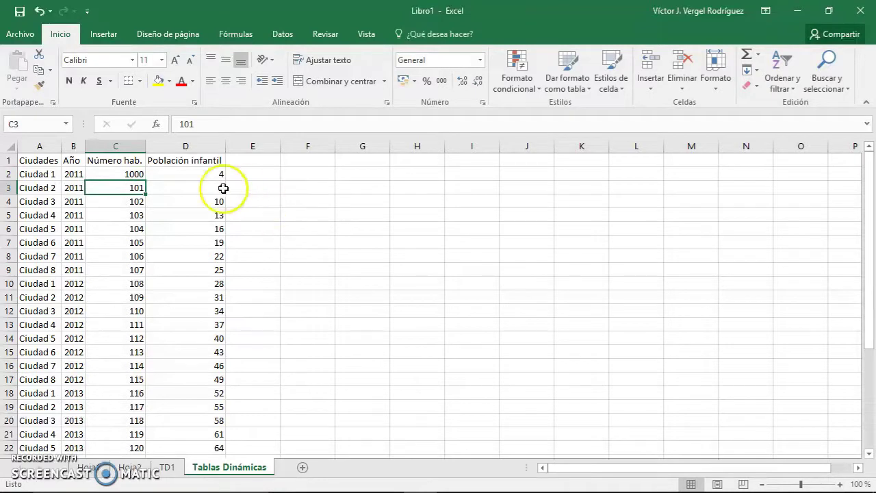
pyautogui.click(121, 173)
pyautogui.click(167, 467)
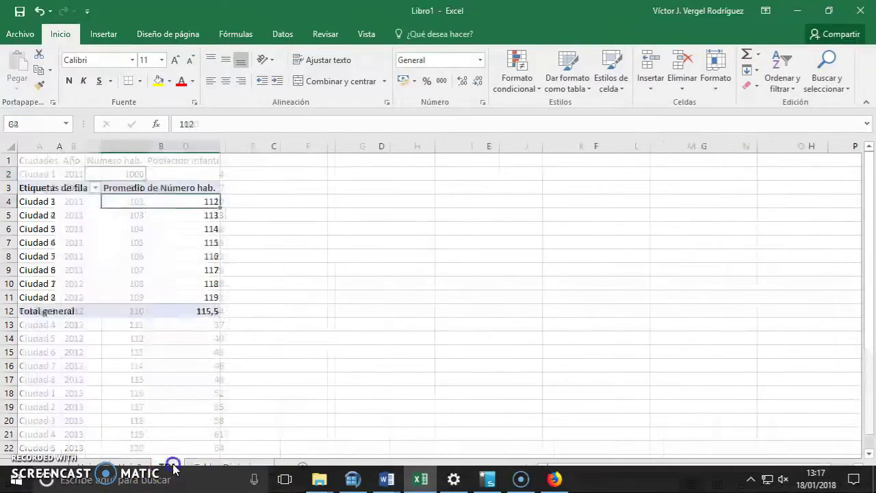
# Refresh the TD1 pivot table to pick up the edited source value and check Ciudad 1's average.
pyautogui.moveTo(208, 238)
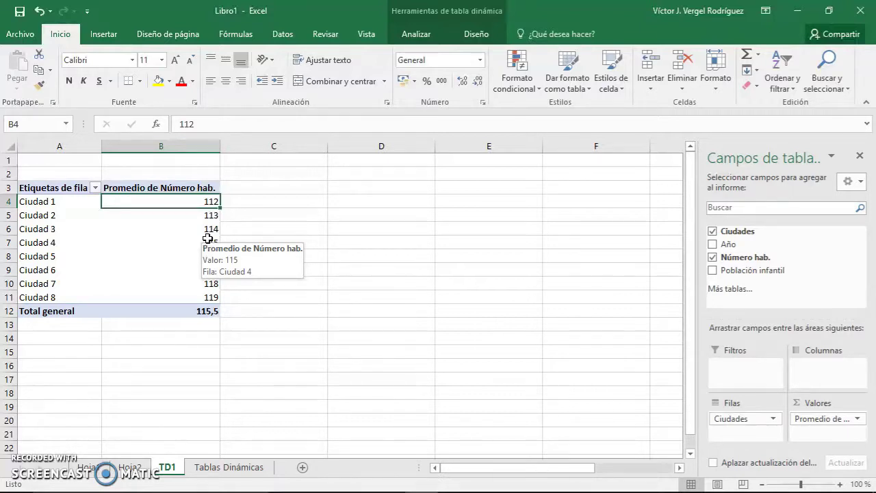
pyautogui.rightClick(172, 245)
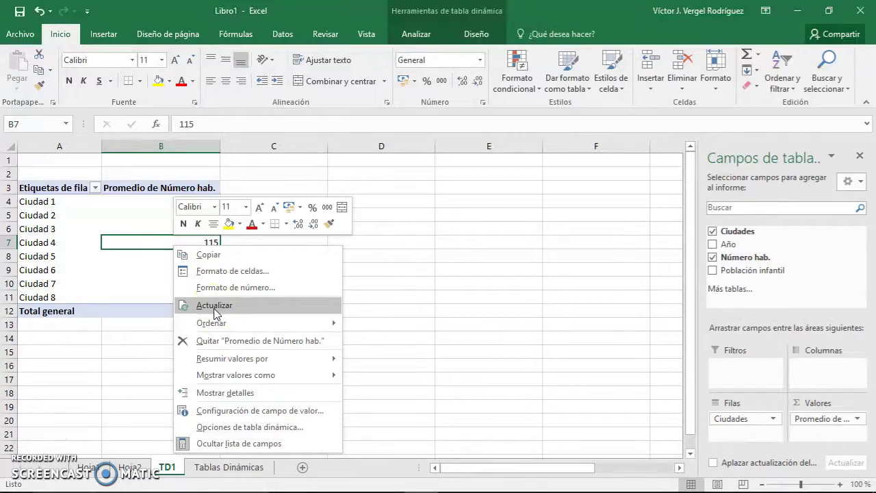
pyautogui.click(215, 306)
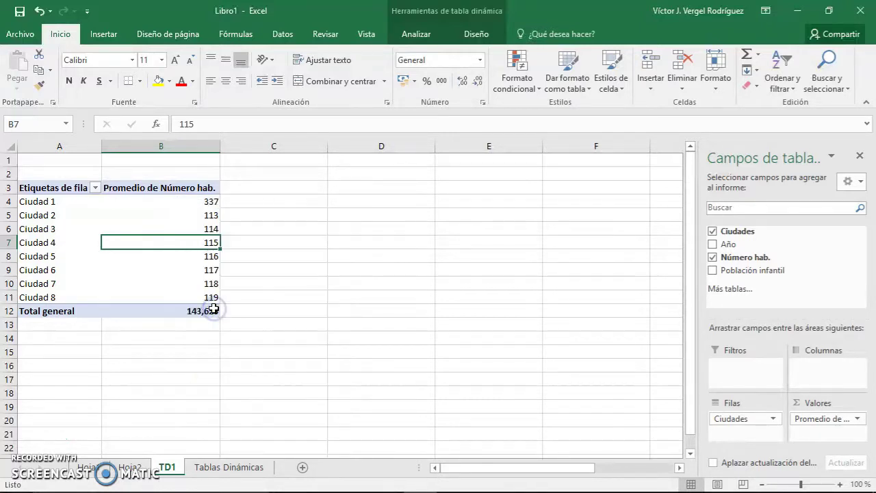
pyautogui.click(216, 202)
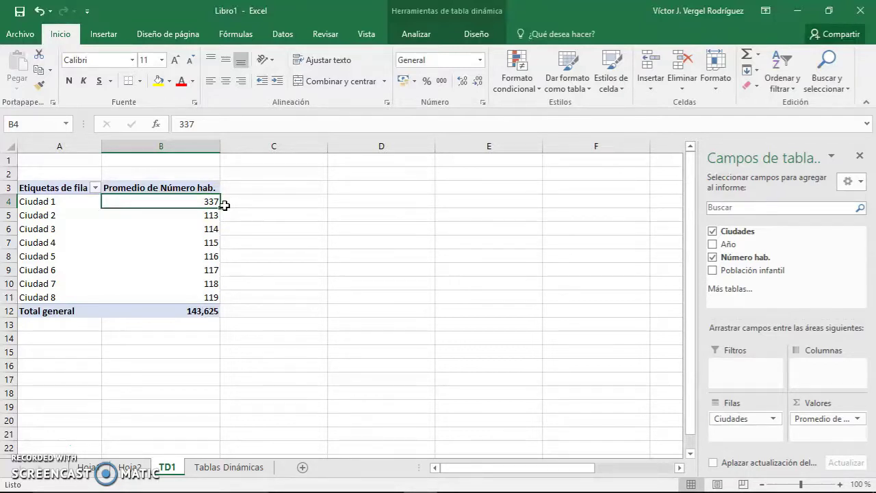
# Add a record in row 34 of the Tablas Dinámicas sheet: Ciudad 1, 2015, Número hab. 999999, Población infantil 99.
pyautogui.click(205, 467)
pyautogui.scroll(-6, 155, 324)
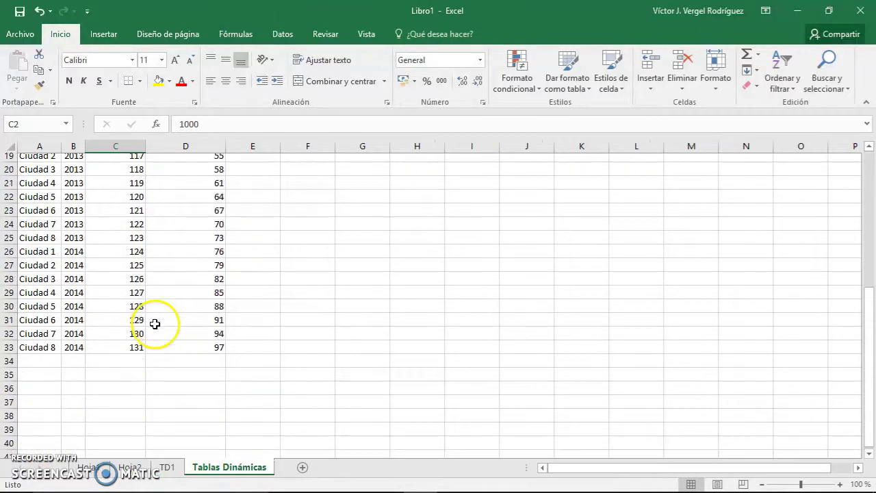
pyautogui.scroll(-1, 155, 324)
pyautogui.click(33, 325)
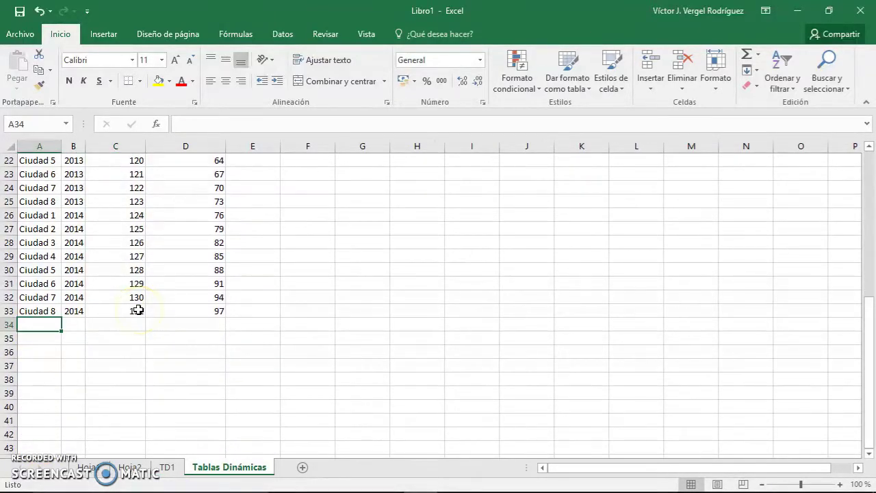
pyautogui.write('Ciudad 1')
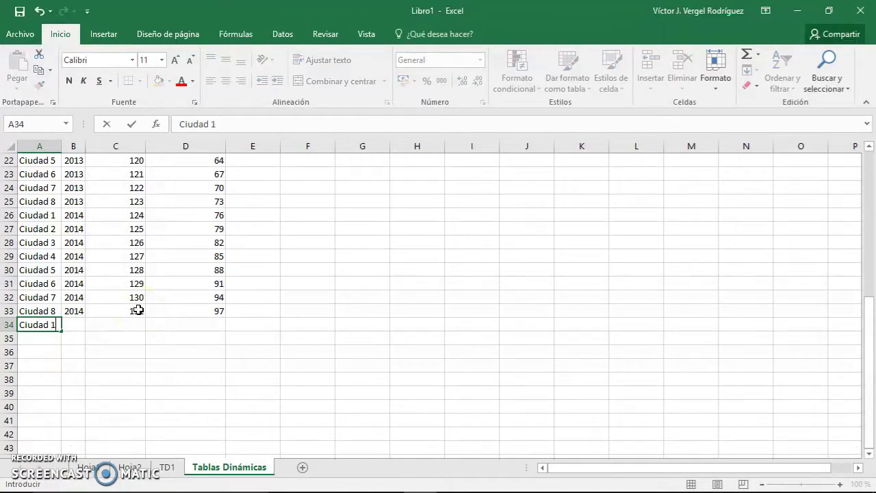
pyautogui.press('Tab')
pyautogui.write('2015')
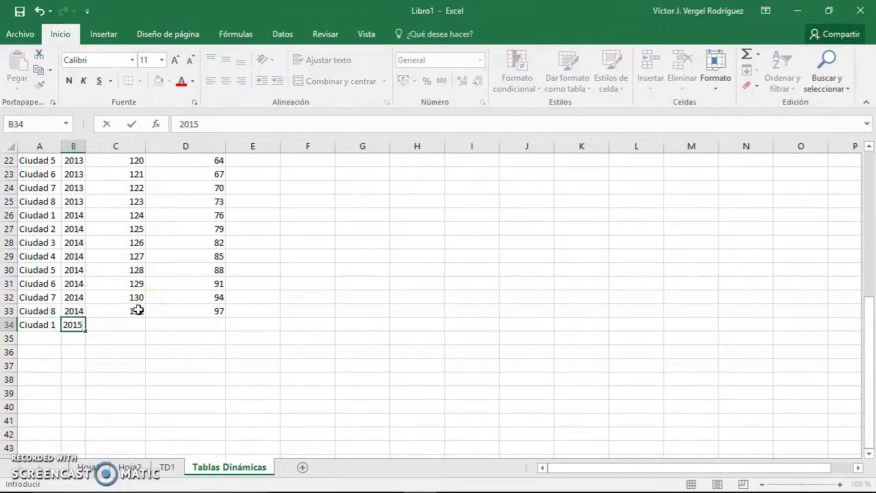
pyautogui.press('Tab')
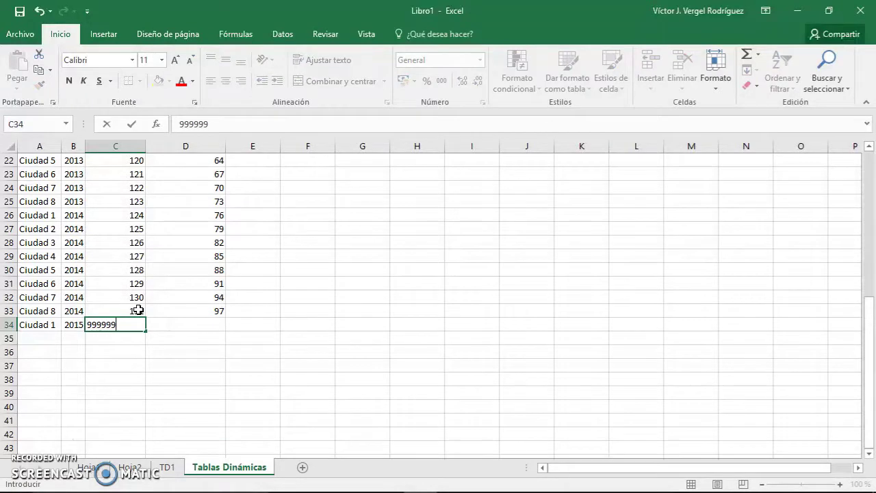
pyautogui.press('Tab')
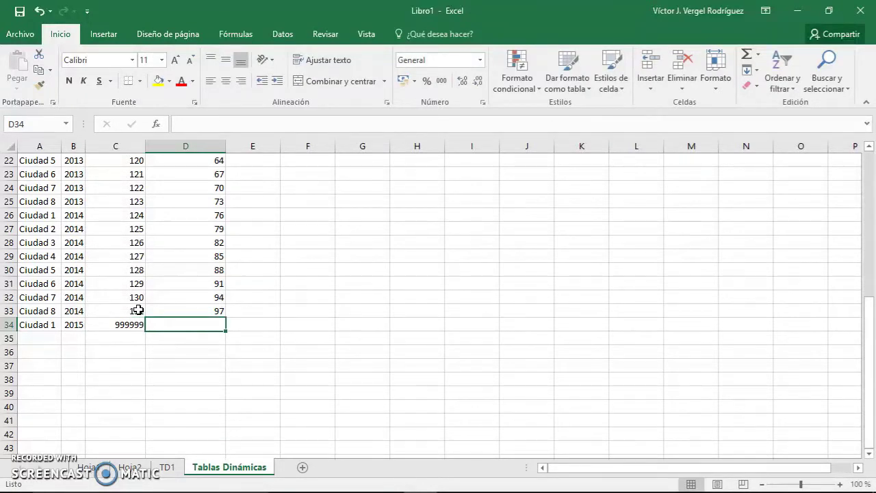
pyautogui.write('99')
pyautogui.press('Return')
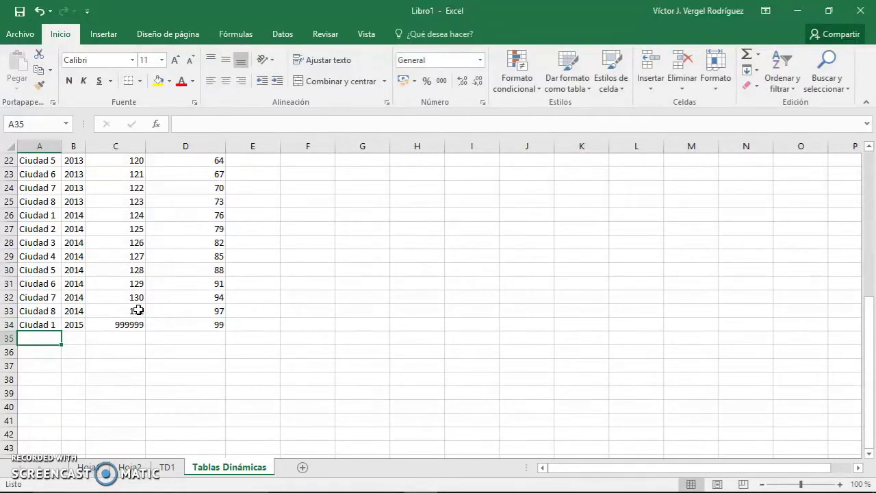
pyautogui.press('Up')
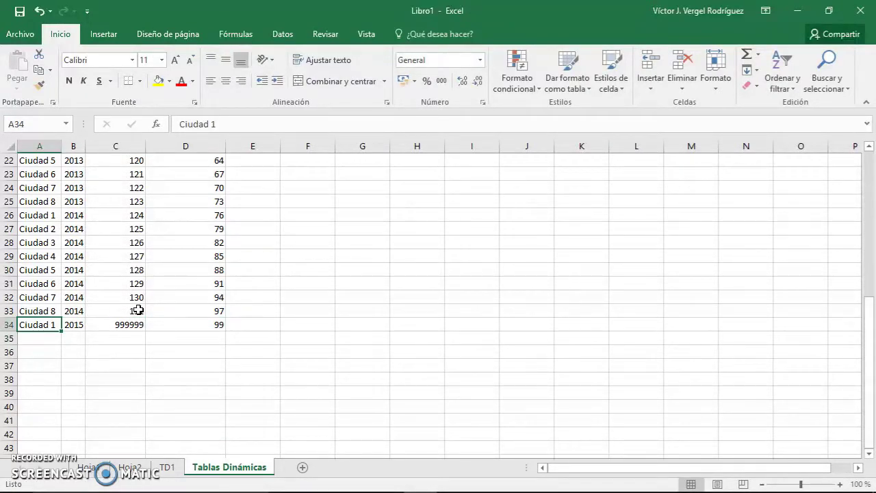
# Refresh the pivot table on TD1 after adding the 2015 record for Ciudad 1 to the source sheet.
pyautogui.click(167, 468)
pyautogui.rightClick(137, 226)
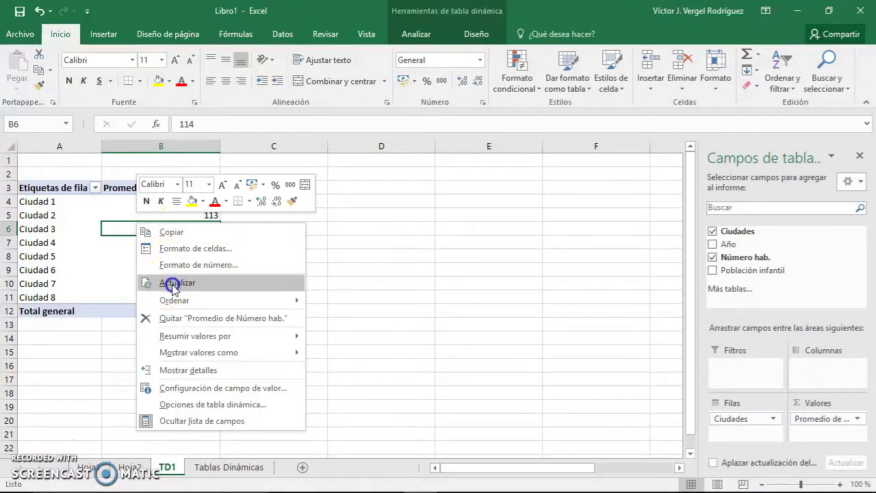
pyautogui.click(172, 284)
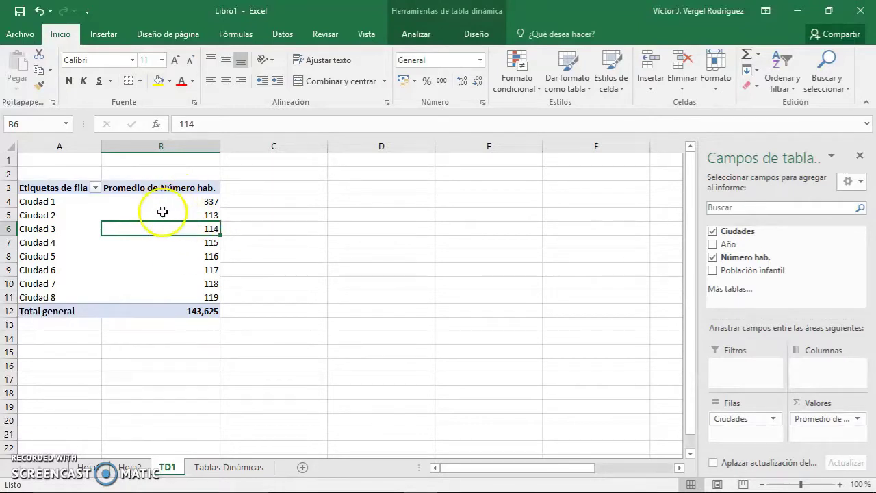
# Select A1:D33 on the Tablas Dinámicas sheet and compare that range with the added record in row 34.
pyautogui.click(220, 465)
pyautogui.click(214, 308)
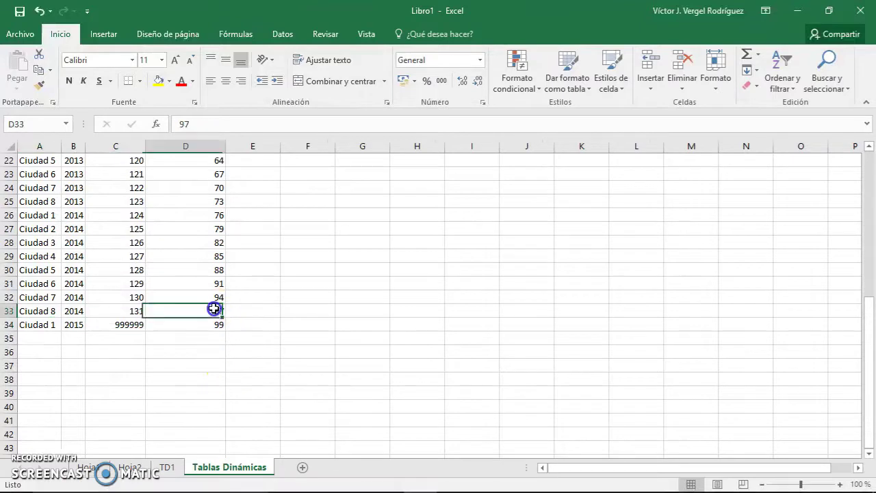
pyautogui.moveTo(214, 309); pyautogui.dragTo(34, 36)
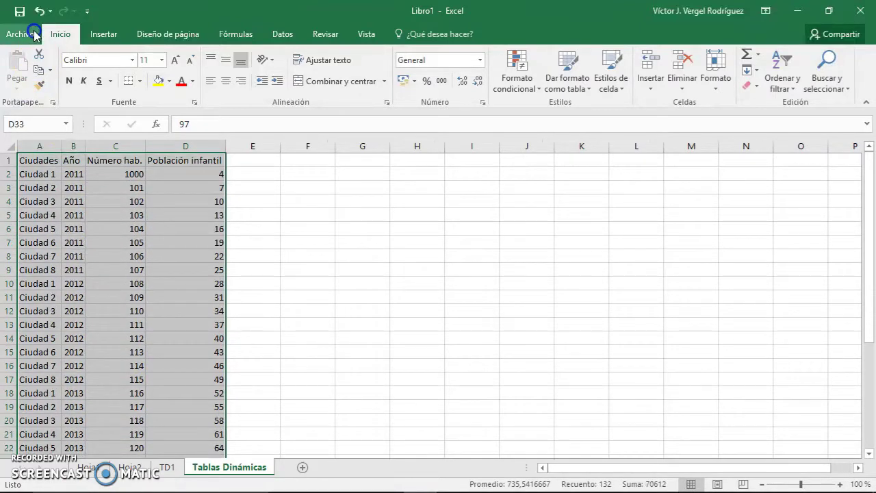
pyautogui.scroll(-6, 196, 309)
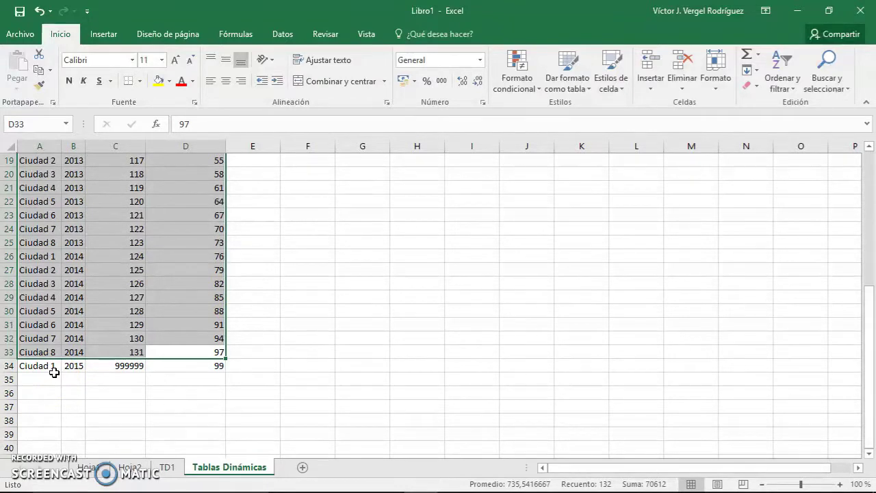
# Change the TD1 pivot table's data source to 'Tablas Dinámicas'!$A$1:$D$34 and check Ciudad 1's average.
pyautogui.click(167, 467)
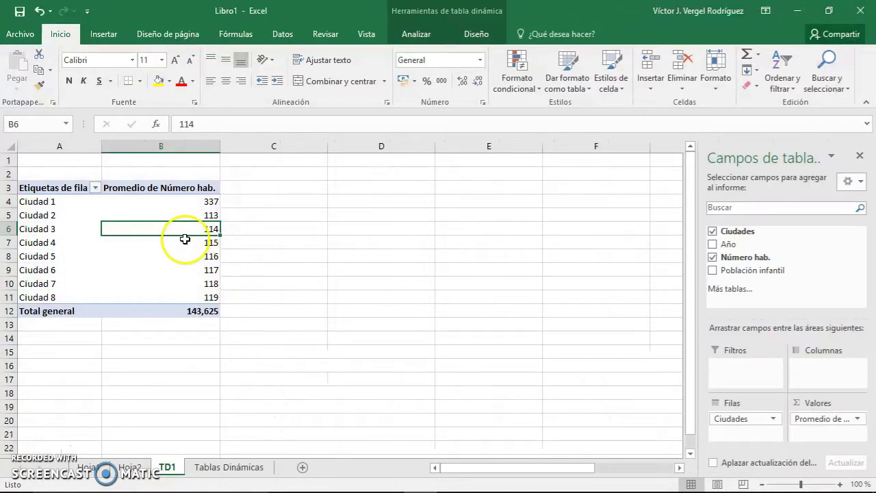
pyautogui.click(416, 33)
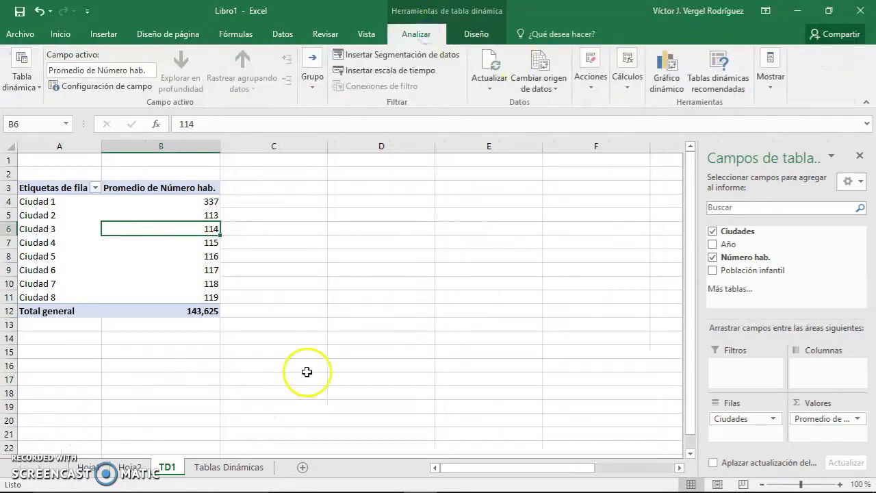
pyautogui.click(547, 71)
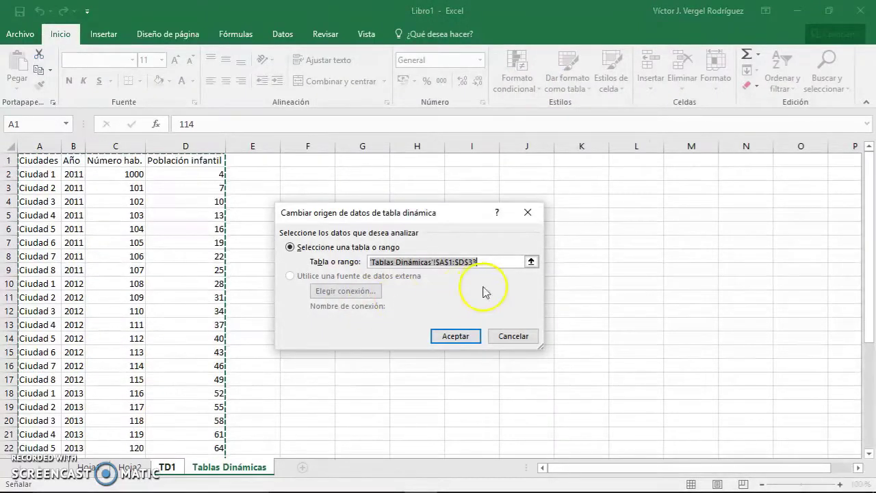
pyautogui.scroll(-2, 249, 345)
pyautogui.scroll(-4, 249, 345)
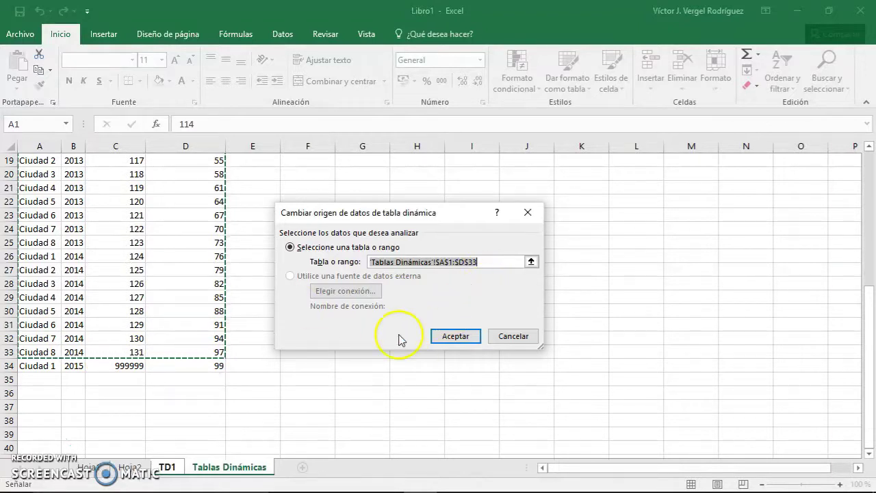
pyautogui.moveTo(212, 365); pyautogui.dragTo(40, 159)
pyautogui.click(450, 336)
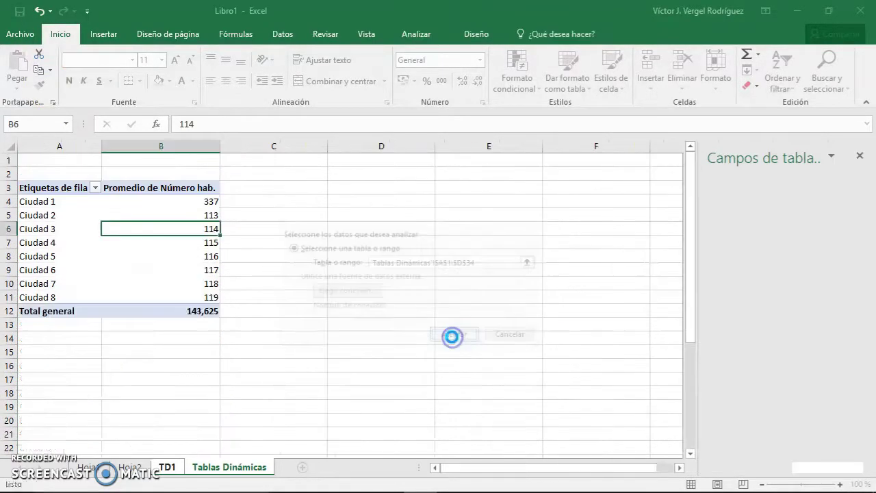
pyautogui.click(177, 202)
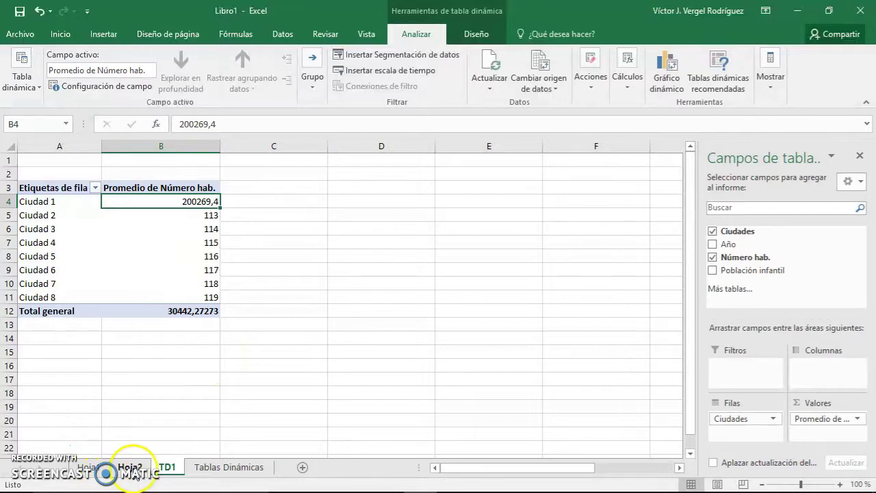
# Insert a blank row above the 2015 Ciudad 1 record in row 34 of the Tablas Dinámicas sheet.
pyautogui.click(215, 467)
pyautogui.scroll(-6, 122, 427)
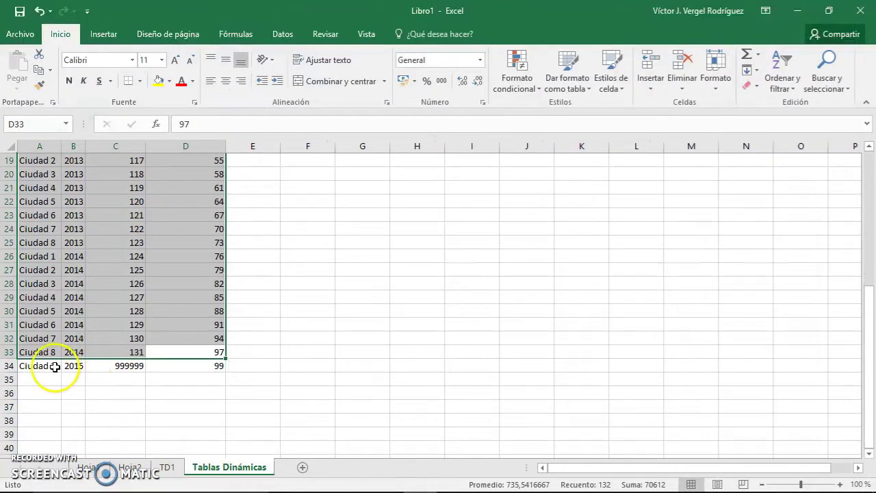
pyautogui.click(55, 367)
pyautogui.click(9, 366)
pyautogui.rightClick(9, 366)
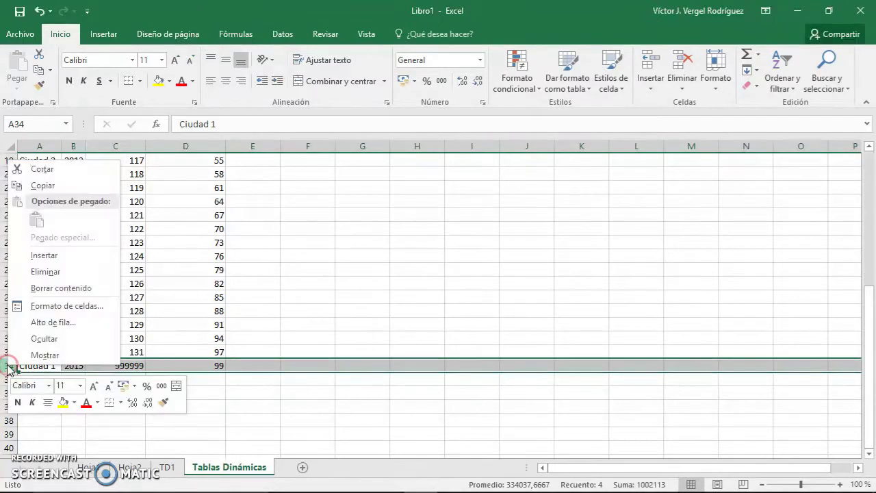
pyautogui.click(45, 254)
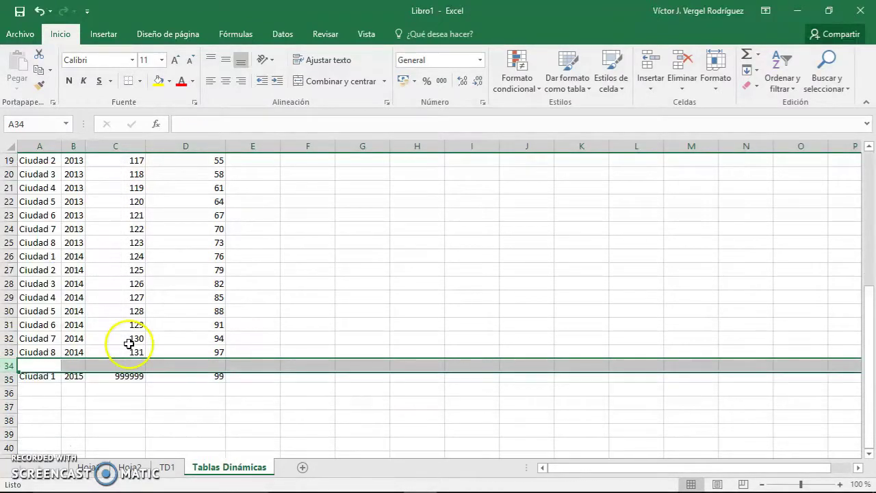
# Fill the blank row 34 with Ciudad 2, 2015, Número hab. 33333 and Población infantil 98.
pyautogui.click(43, 364)
pyautogui.write('Ciudad 2')
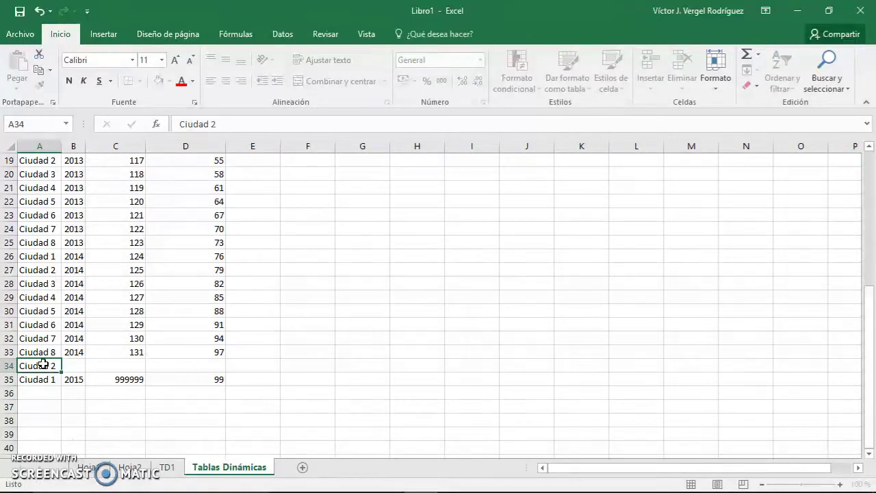
pyautogui.press('Tab')
pyautogui.write('2015')
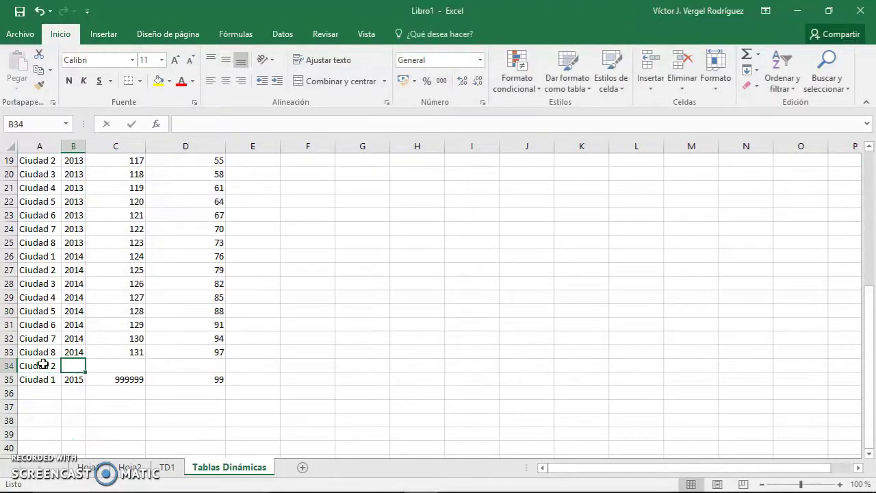
pyautogui.press('Tab')
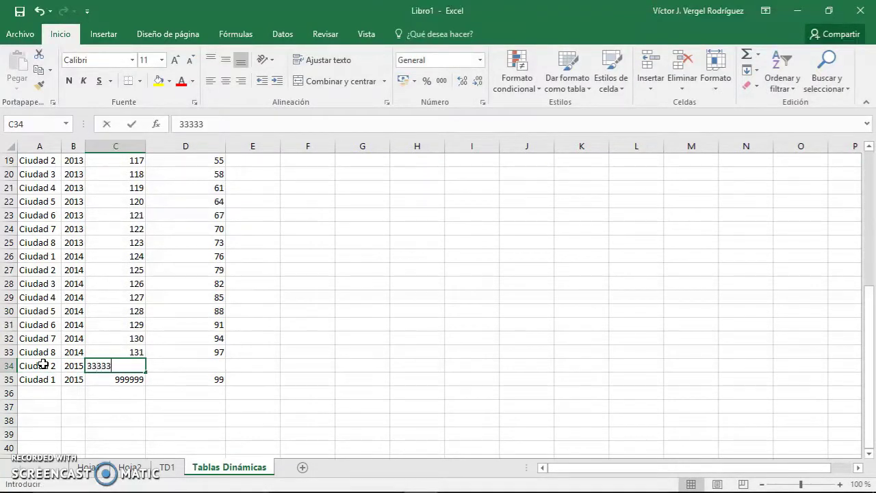
pyautogui.write('33333')
pyautogui.press('Tab')
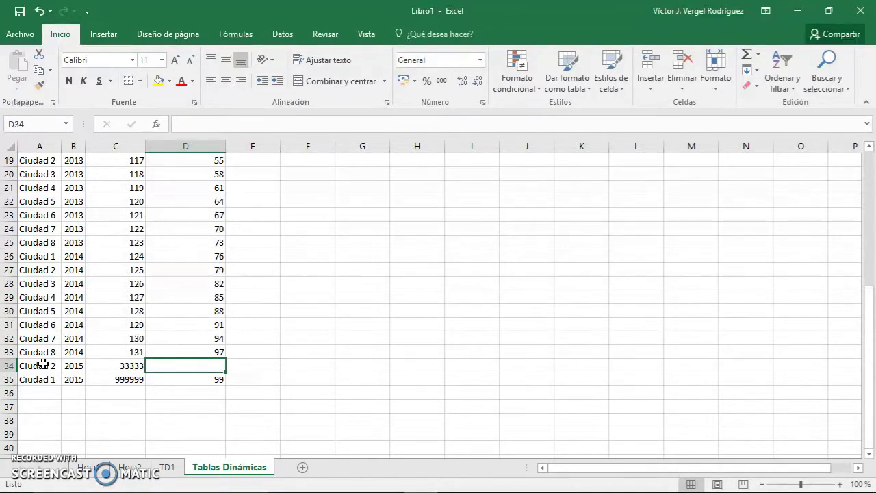
pyautogui.write('98')
pyautogui.press('Return')
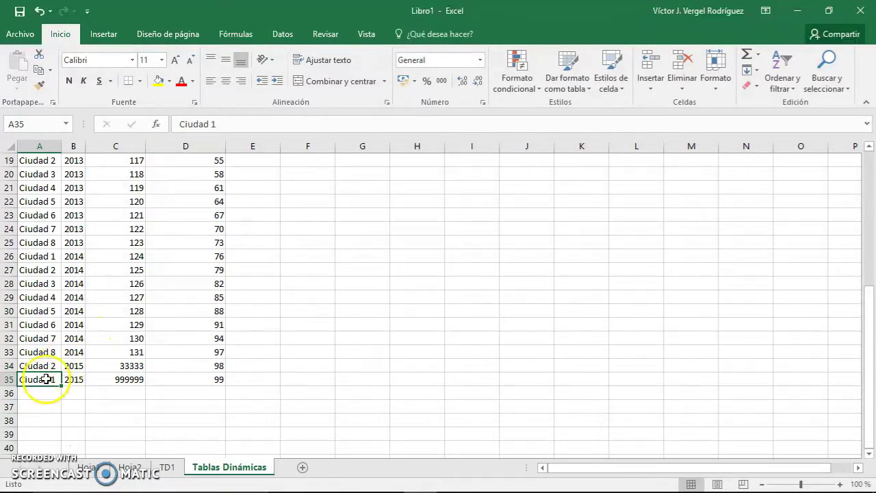
pyautogui.click(43, 366)
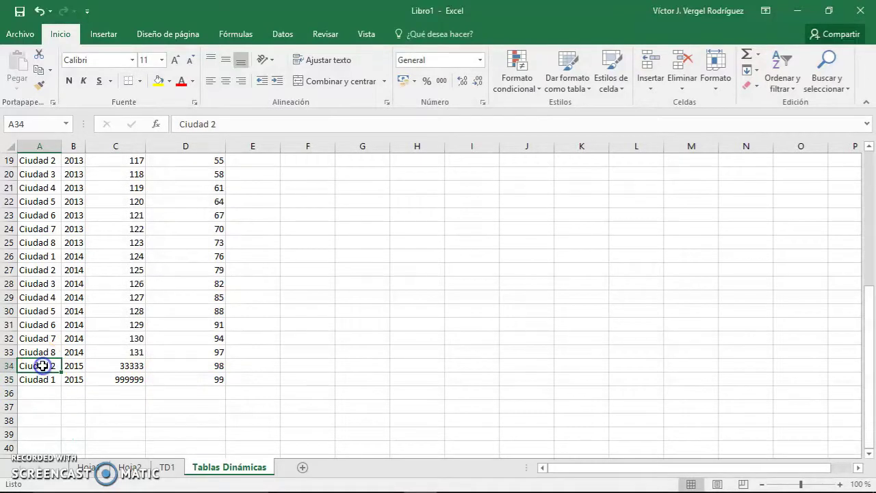
# Refresh the TD1 pivot table to include the inserted Ciudad 2 record and check Ciudad 2's average.
pyautogui.click(168, 467)
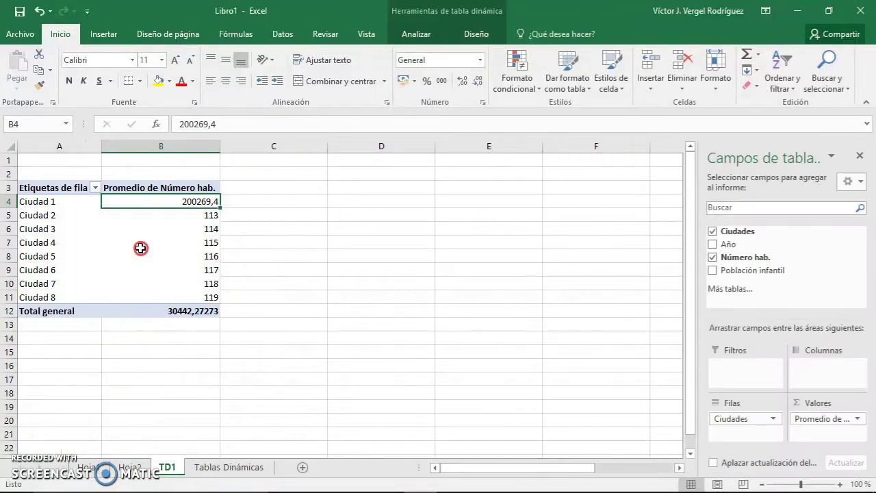
pyautogui.rightClick(138, 243)
pyautogui.click(176, 312)
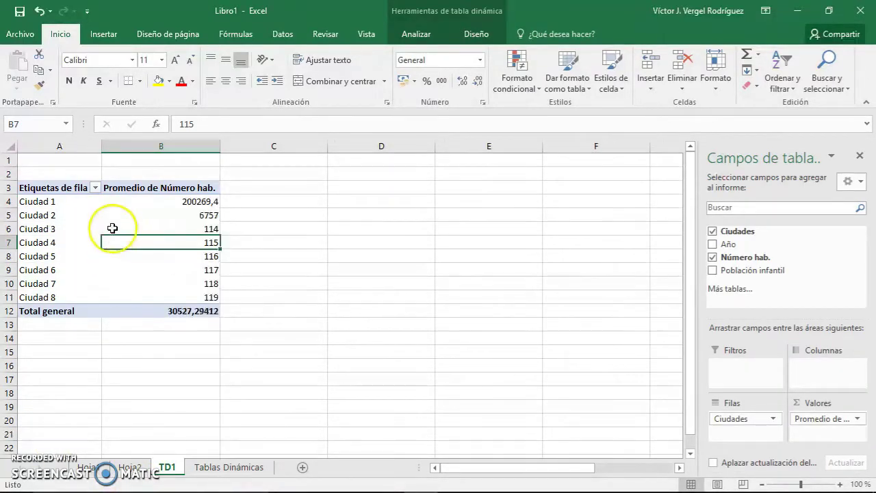
pyautogui.click(193, 216)
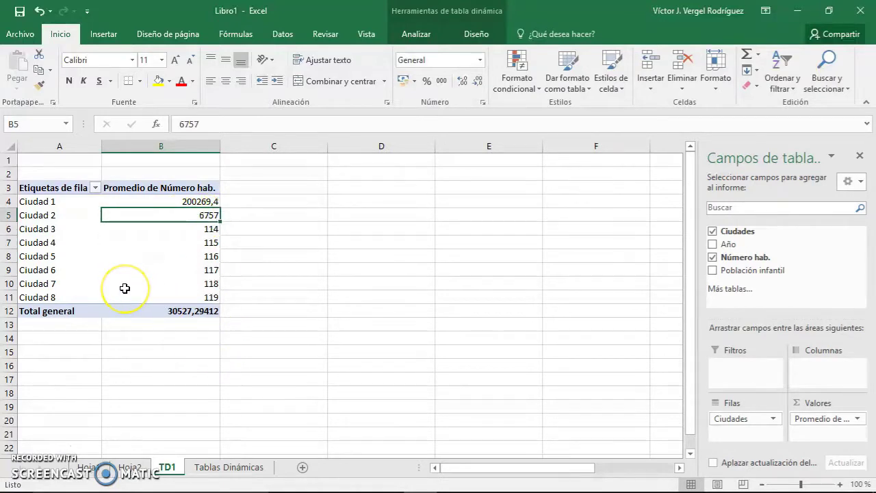
# Filter the TD1 pivot table's row labels to show only Ciudad 4, Ciudad 5 and Ciudad 6.
pyautogui.moveTo(125, 288)
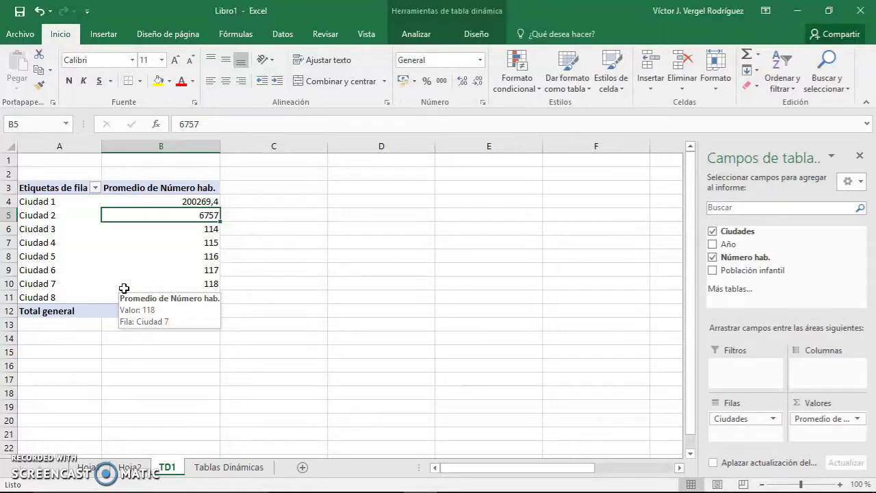
pyautogui.click(226, 279)
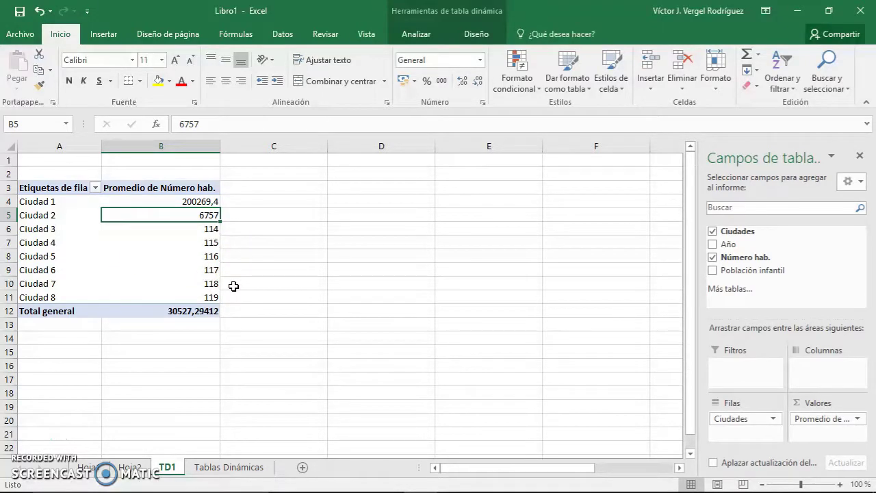
pyautogui.click(95, 188)
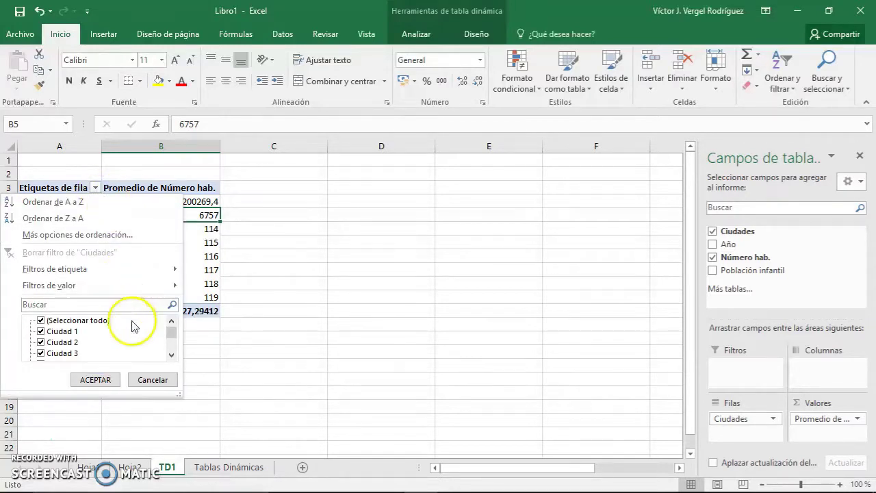
pyautogui.click(40, 331)
pyautogui.click(41, 342)
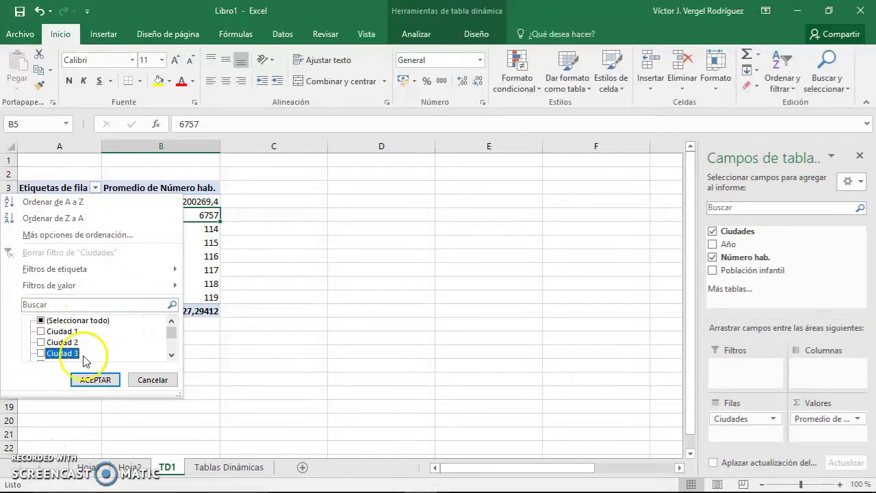
pyautogui.scroll(-3, 40, 349)
pyautogui.click(40, 354)
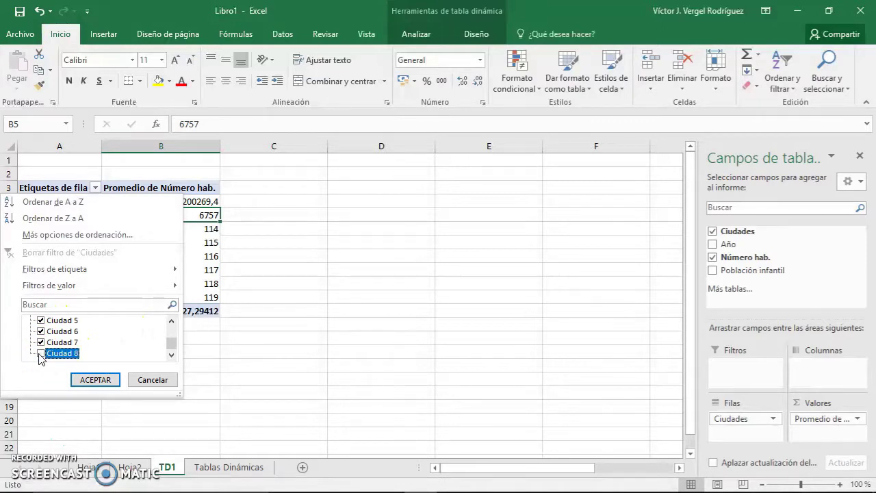
pyautogui.click(41, 342)
pyautogui.click(95, 380)
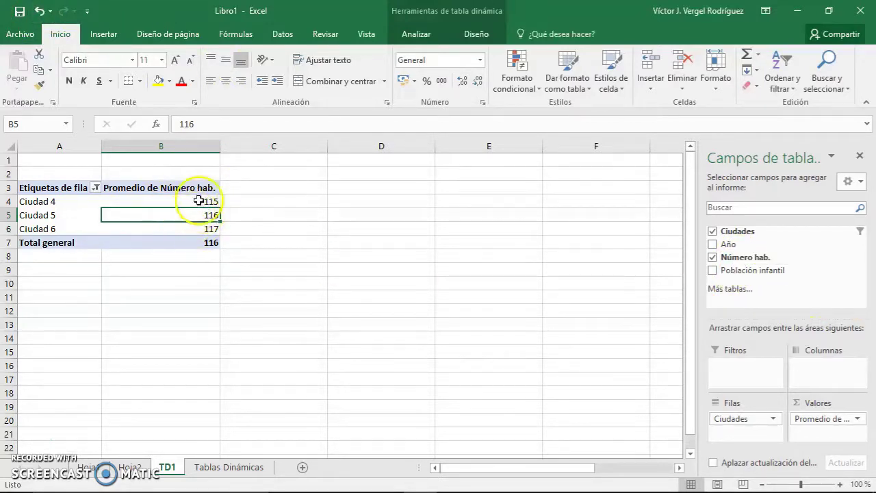
# Add Número hab. to the pivot values a second time as a sum and compare it with the average column.
pyautogui.moveTo(736, 257); pyautogui.dragTo(822, 429)
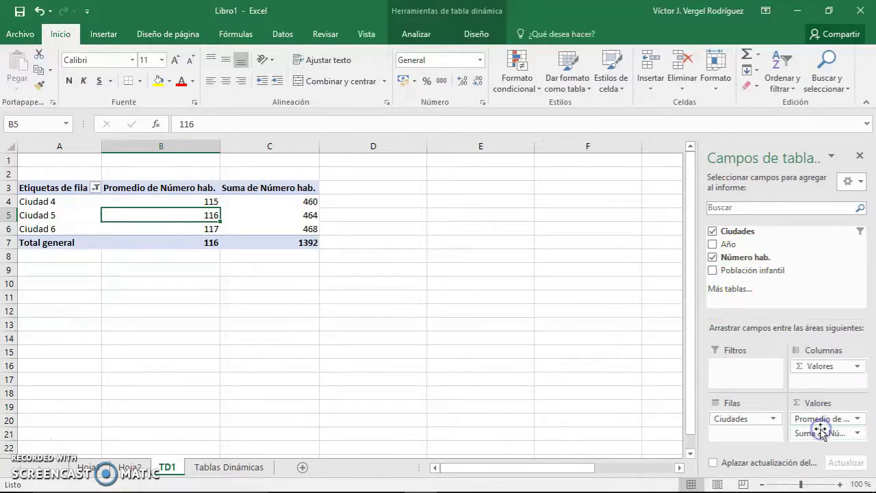
pyautogui.moveTo(265, 198)
pyautogui.click(271, 182)
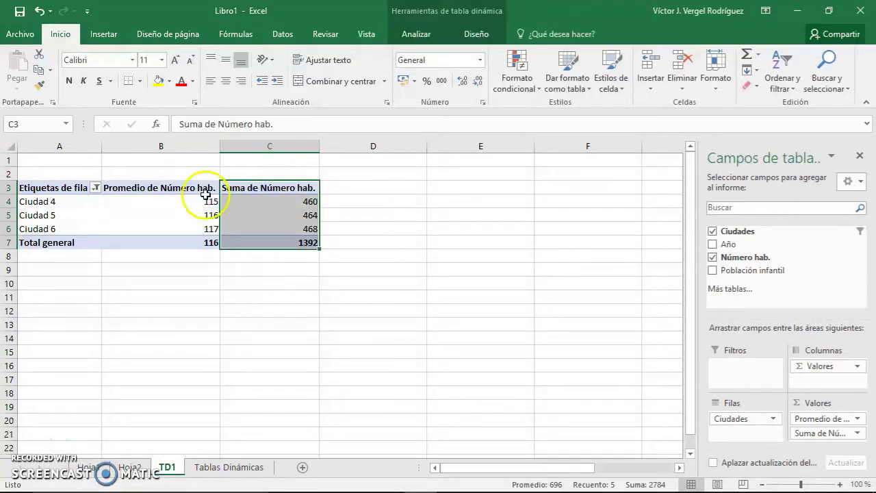
pyautogui.click(177, 189)
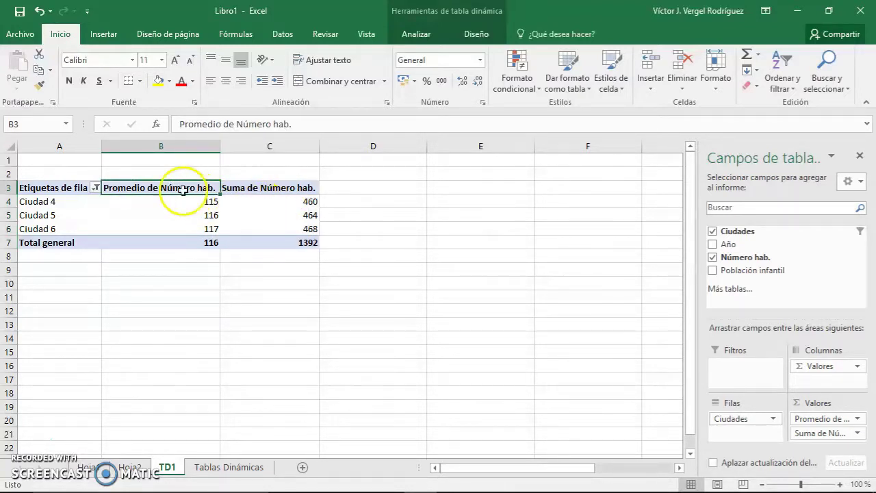
pyautogui.moveTo(180, 189)
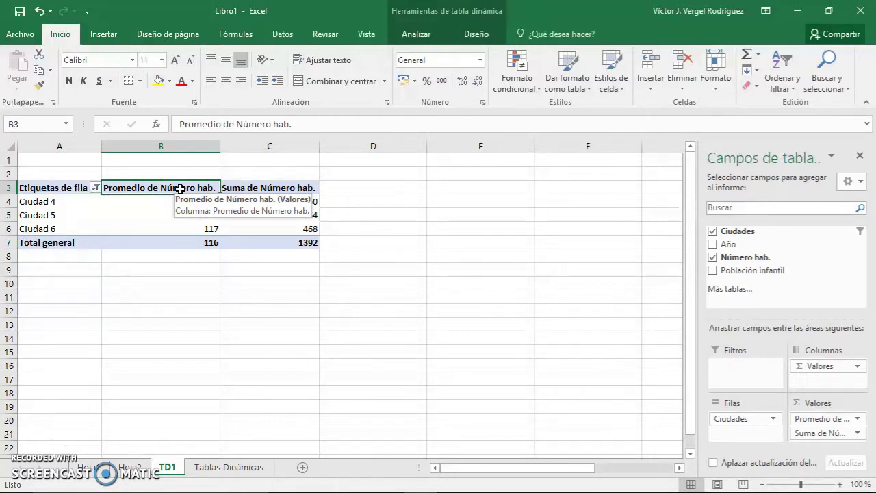
pyautogui.click(248, 192)
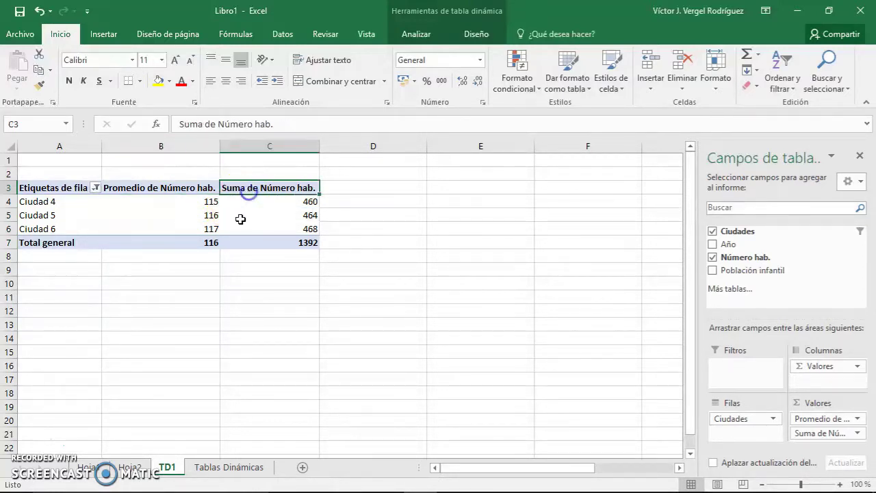
pyautogui.moveTo(205, 201); pyautogui.dragTo(266, 231)
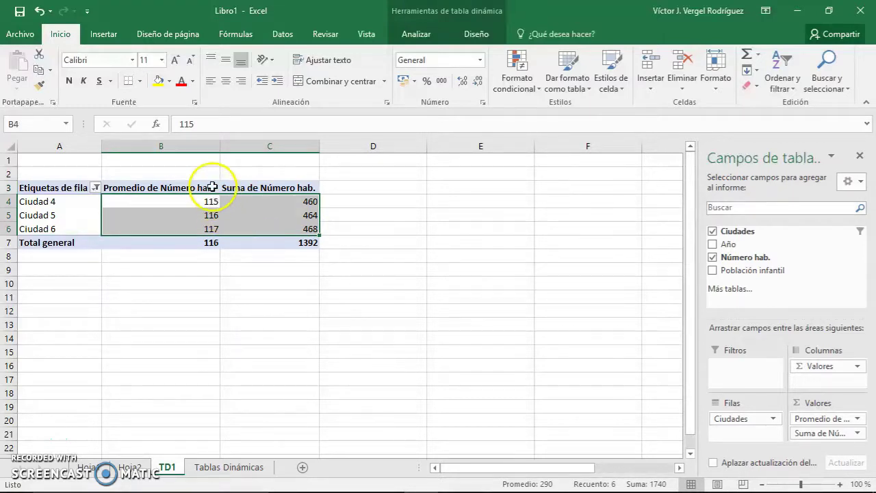
pyautogui.moveTo(293, 189)
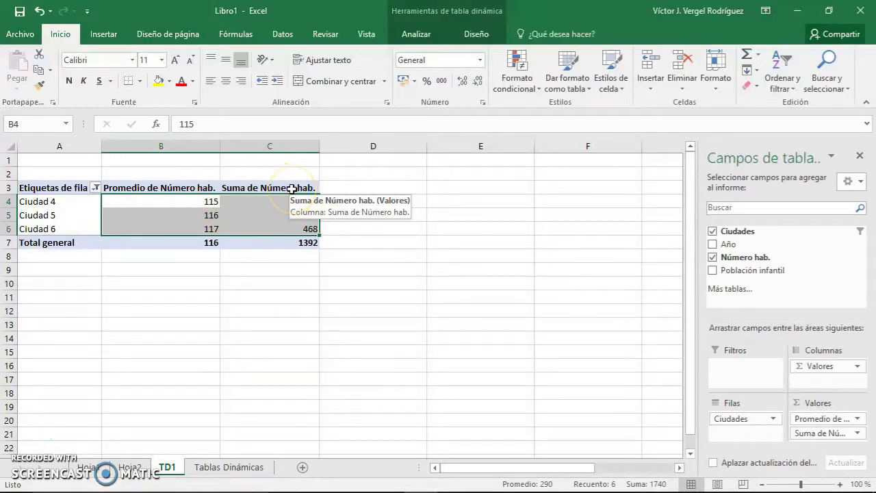
pyautogui.click(165, 215)
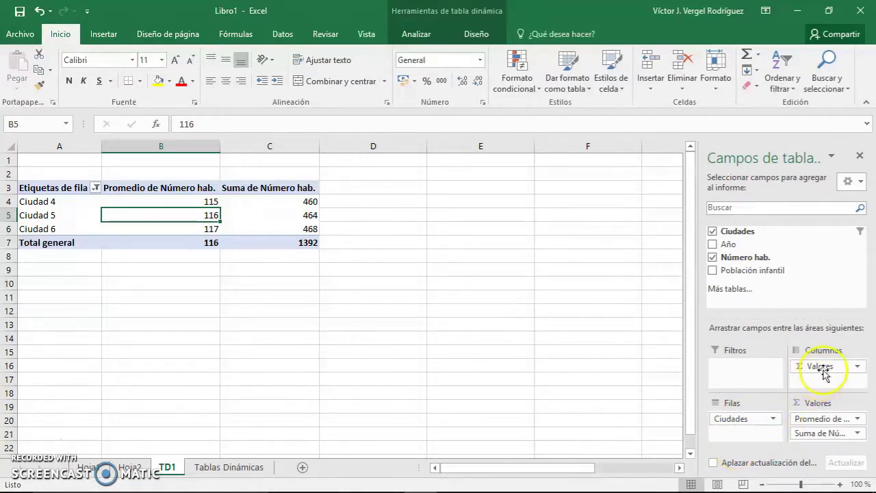
# Remove the Valores field from the pivot's column area and undo the removal.
pyautogui.moveTo(823, 370); pyautogui.dragTo(610, 382)
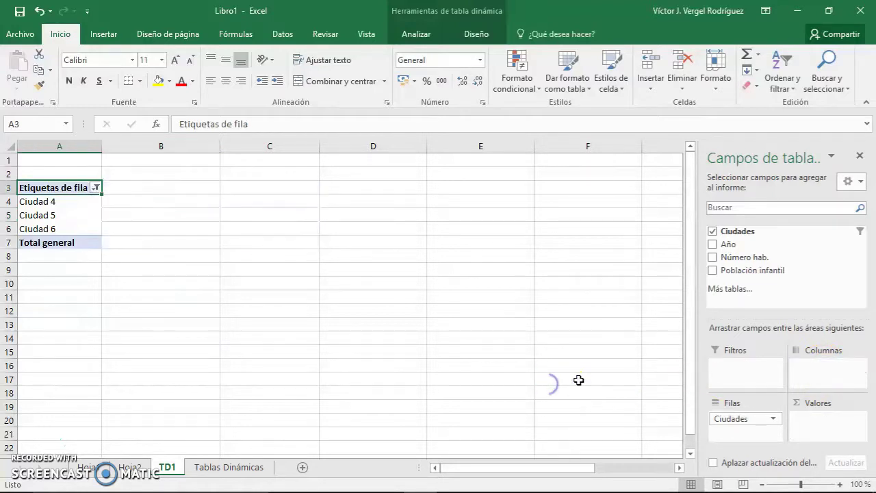
pyautogui.hotkey('ctrl', 'z')
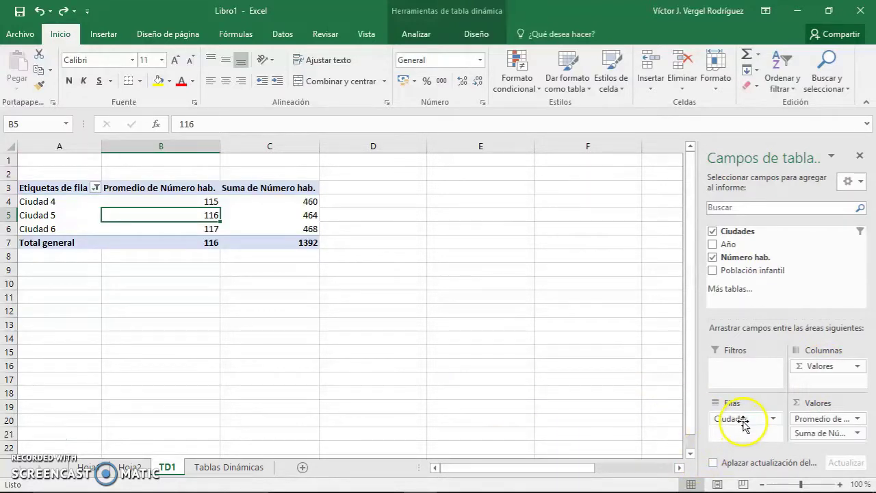
# Transpose the pivot layout by moving Ciudades to the columns and Valores to the rows, and review the result.
pyautogui.moveTo(743, 423); pyautogui.dragTo(819, 359)
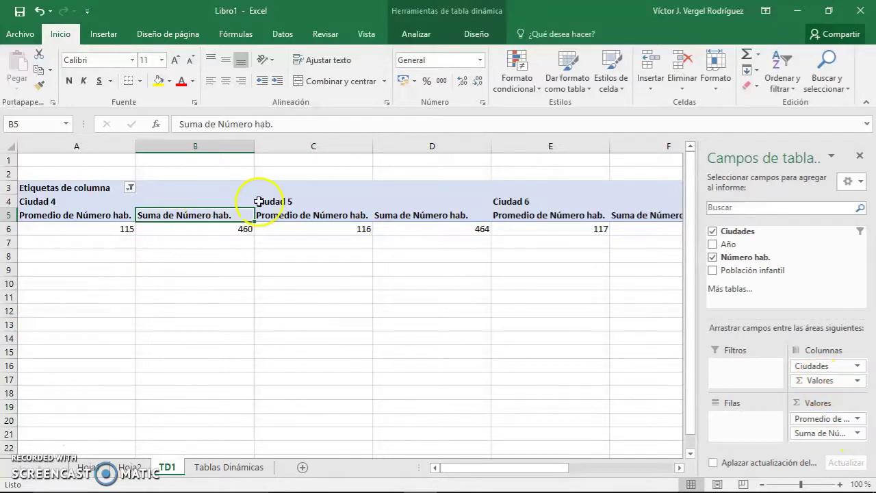
pyautogui.moveTo(822, 382); pyautogui.dragTo(745, 419)
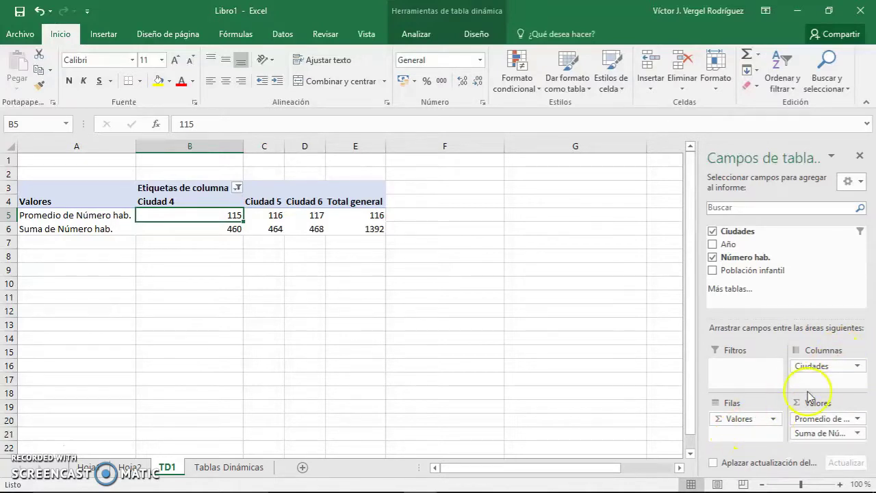
pyautogui.moveTo(179, 202); pyautogui.dragTo(348, 202)
pyautogui.moveTo(195, 200); pyautogui.dragTo(155, 230)
pyautogui.click(110, 215)
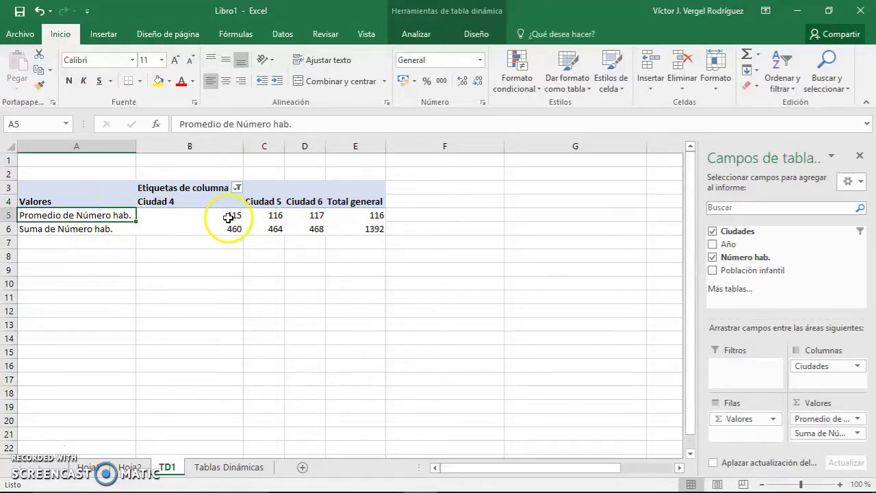
pyautogui.moveTo(245, 226)
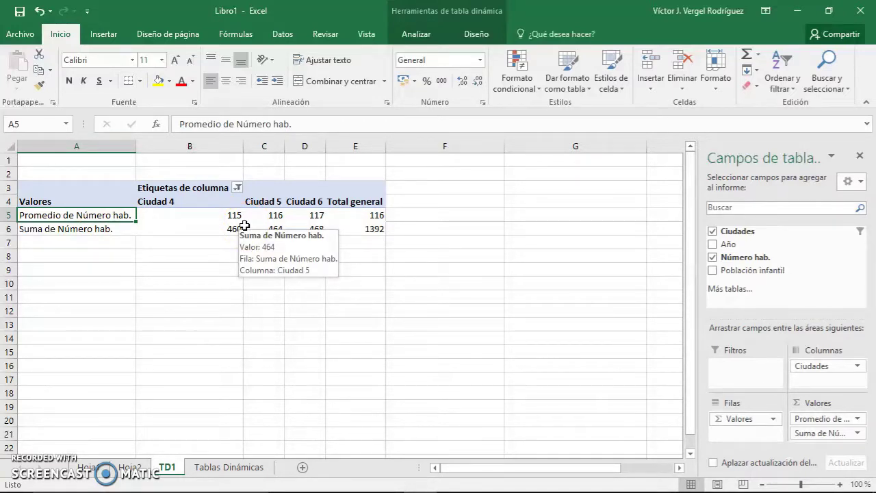
# Restore the pivot layout with Ciudades in the rows and Valores in the columns.
pyautogui.moveTo(815, 365); pyautogui.dragTo(767, 368)
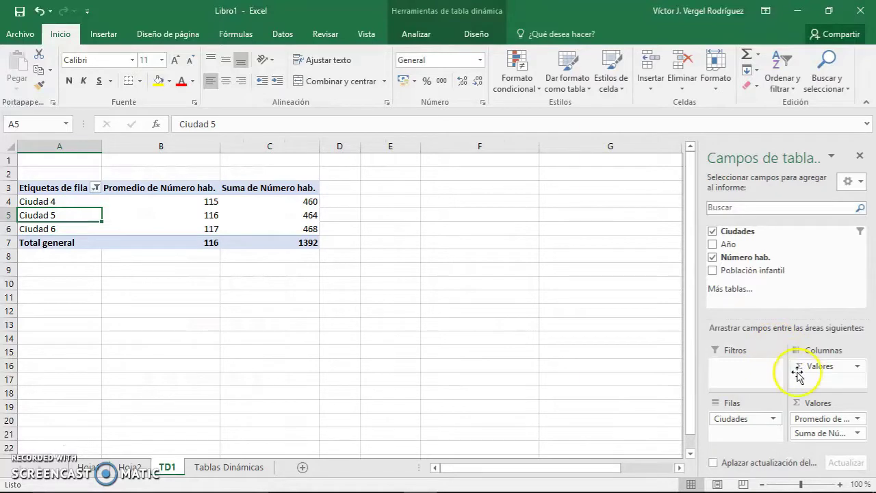
pyautogui.moveTo(798, 373)
pyautogui.mouseDown()
pyautogui.moveTo(730, 381)
pyautogui.moveTo(759, 355)
pyautogui.moveTo(720, 434)
pyautogui.moveTo(797, 370)
pyautogui.mouseUp()
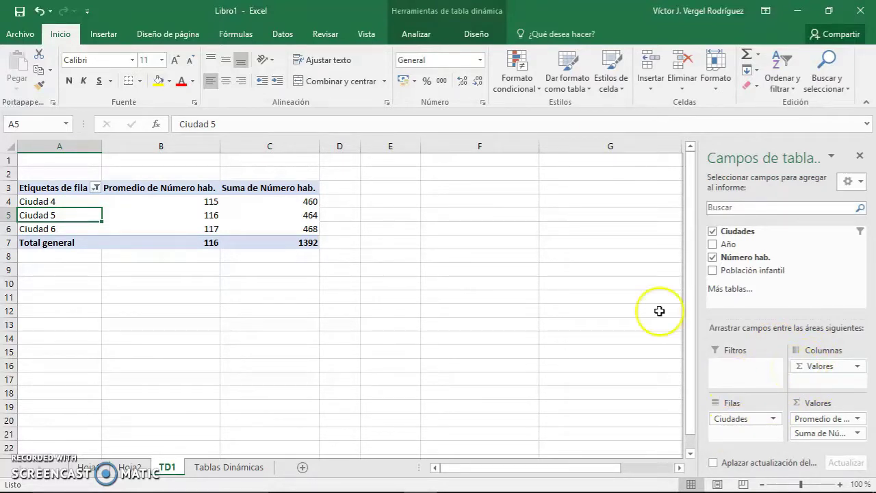
pyautogui.moveTo(175, 212)
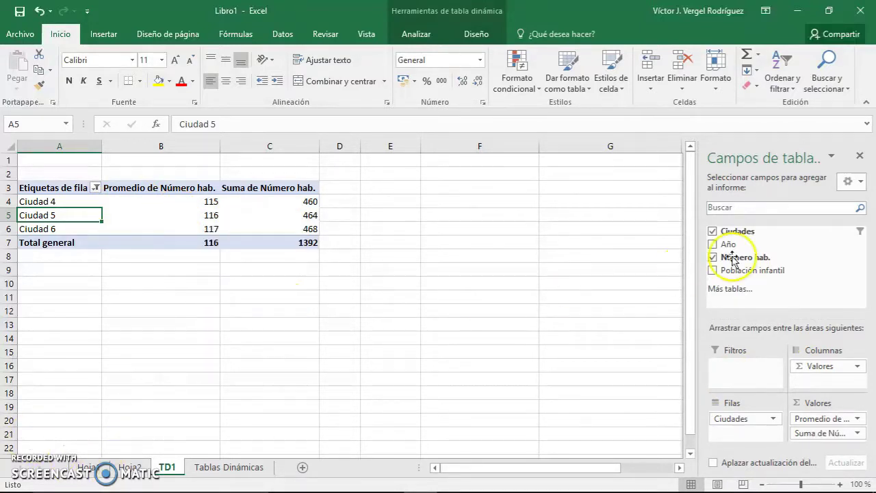
# Add Año to the pivot rows beneath Ciudades, and collapse and re-expand the Ciudad 4 group.
pyautogui.moveTo(736, 246); pyautogui.dragTo(746, 431)
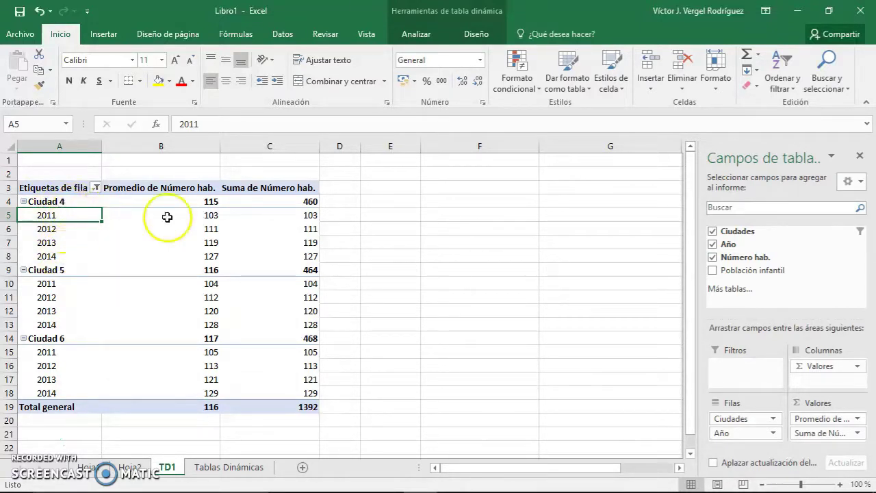
pyautogui.click(23, 201)
pyautogui.click(23, 201)
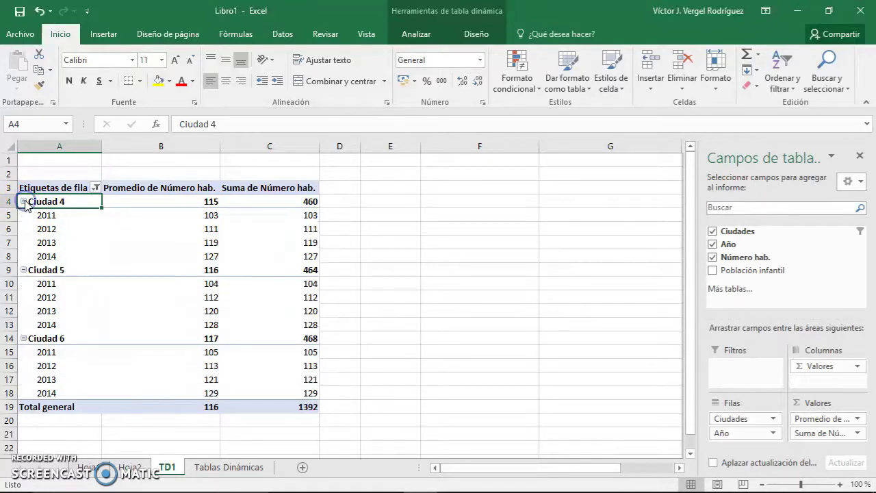
pyautogui.click(24, 269)
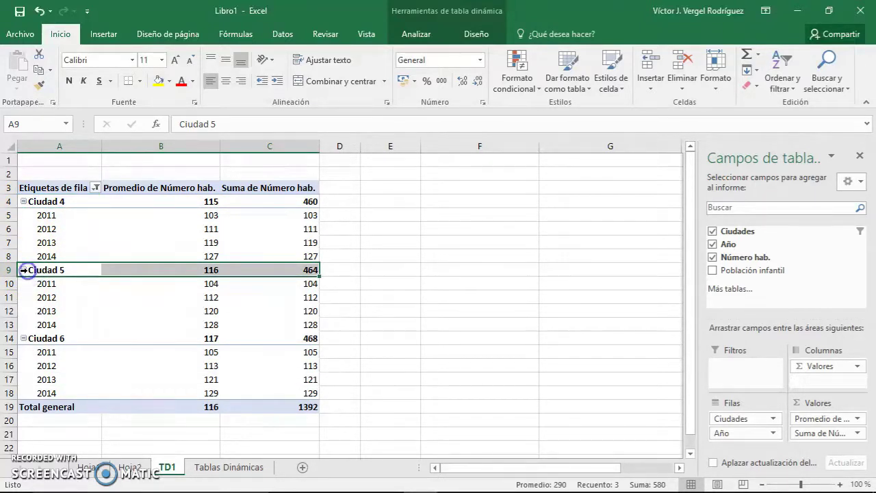
# Move Año above Ciudades in the pivot rows and review the cities grouped under each year.
pyautogui.moveTo(727, 432); pyautogui.dragTo(739, 413)
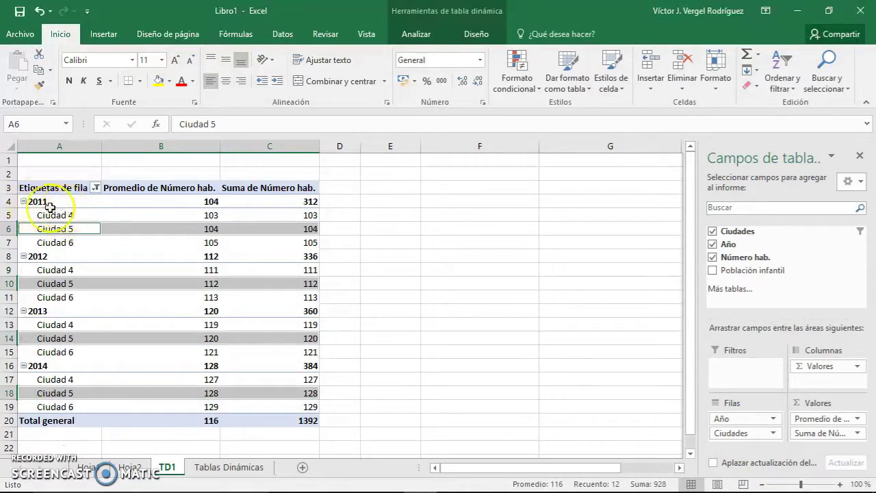
pyautogui.moveTo(88, 215); pyautogui.dragTo(182, 297)
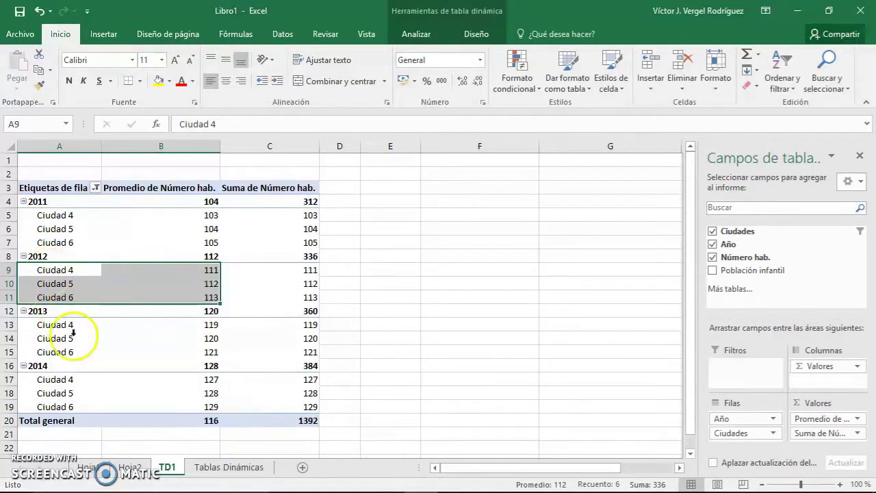
# Apply a value filter to Año showing items whose Promedio de Número hab. is greater than 2011.
pyautogui.click(96, 188)
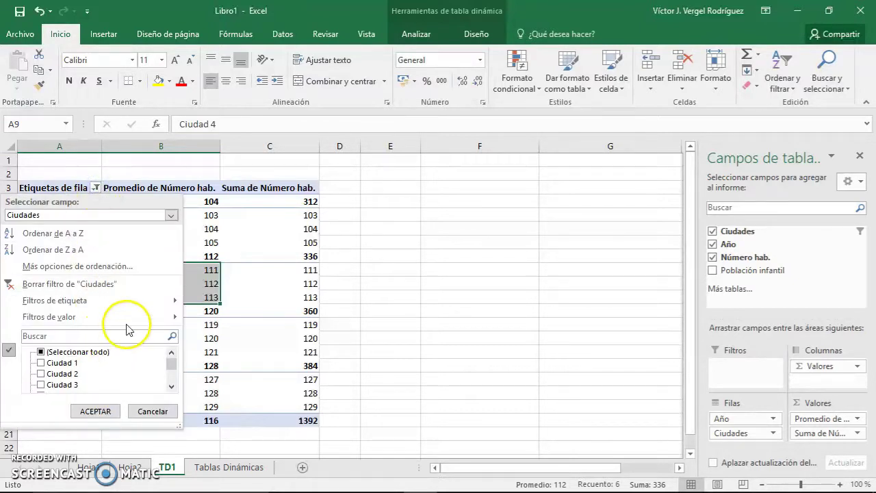
pyautogui.click(96, 187)
pyautogui.click(103, 201)
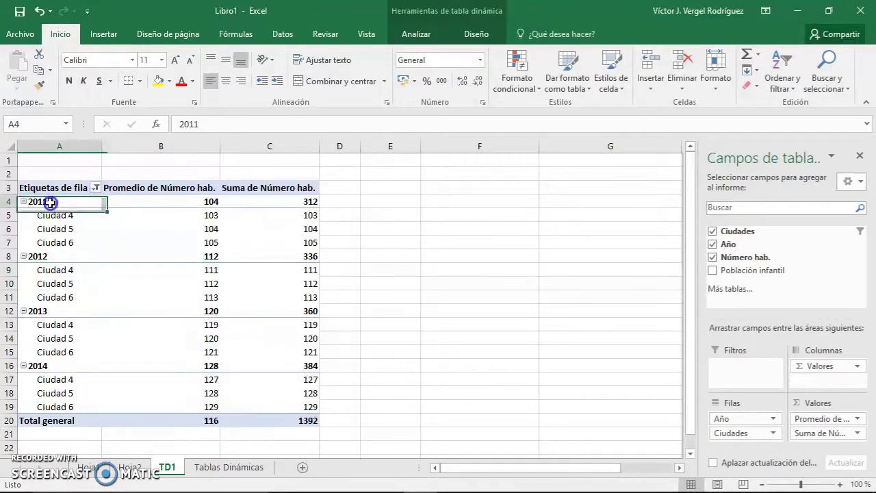
pyautogui.click(96, 187)
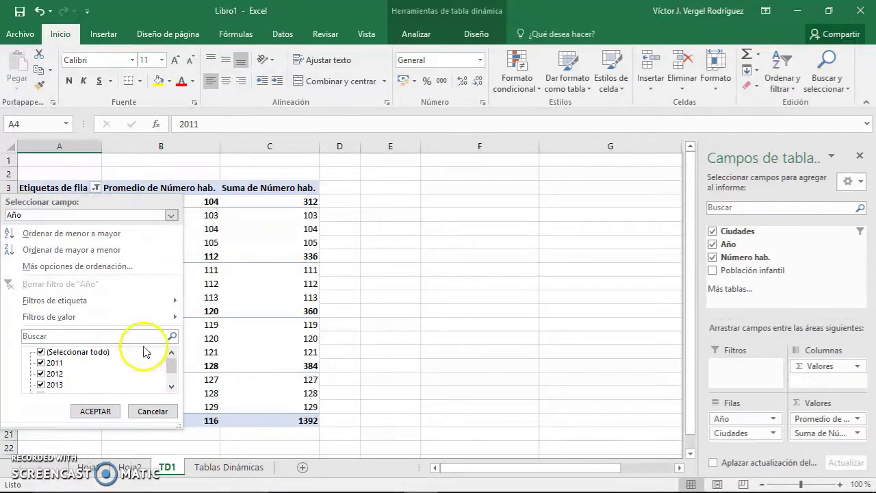
pyautogui.moveTo(175, 319)
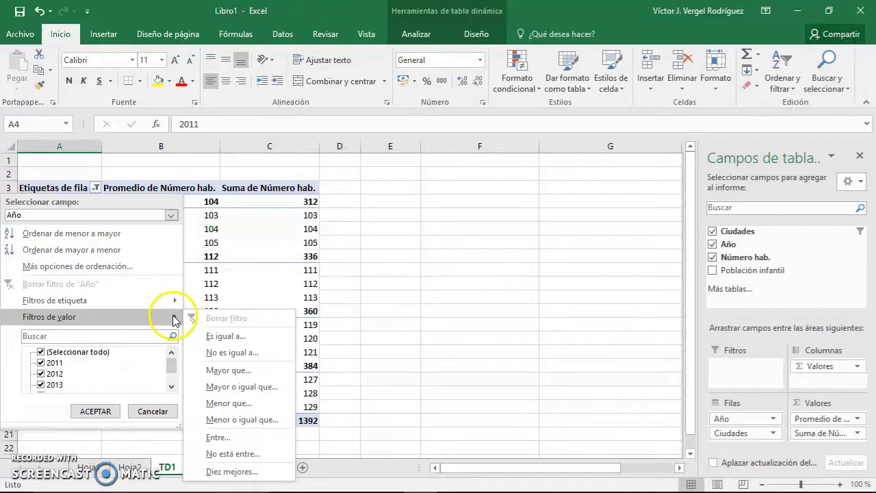
pyautogui.click(254, 370)
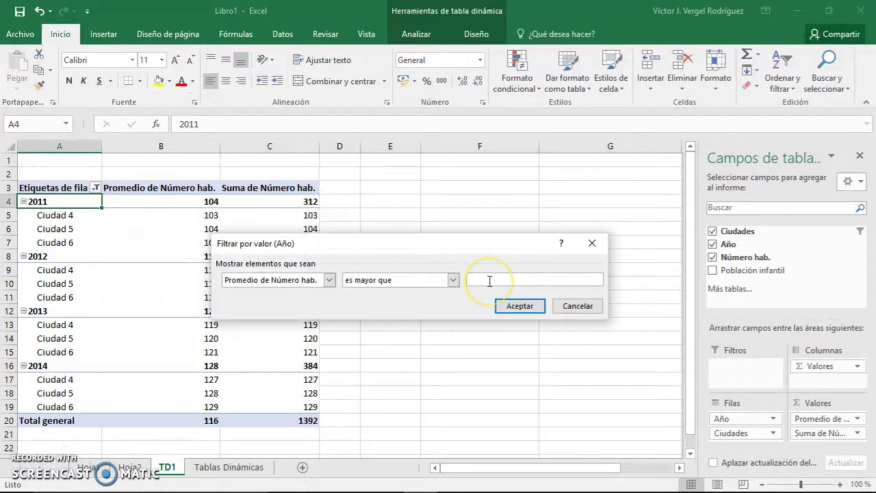
pyautogui.write('2011')
pyautogui.press('Return')
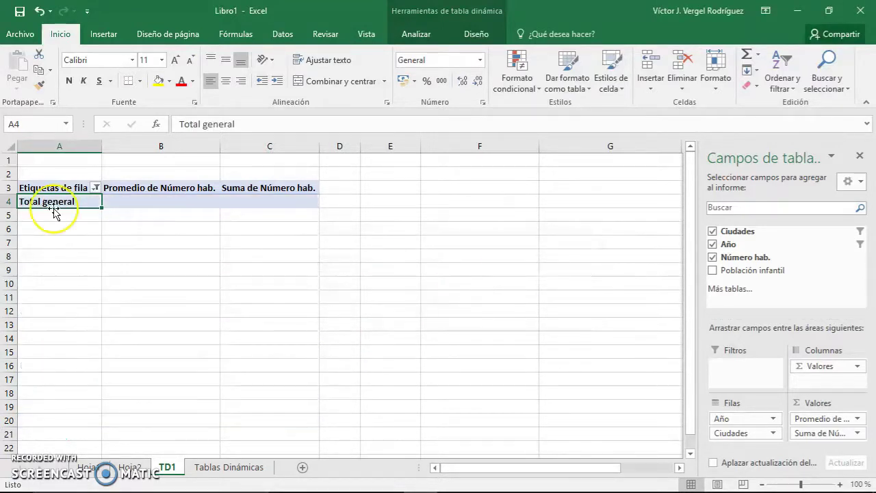
# Edit the Año value filter so that Promedio de Número hab. must be greater than 2011.
pyautogui.click(96, 188)
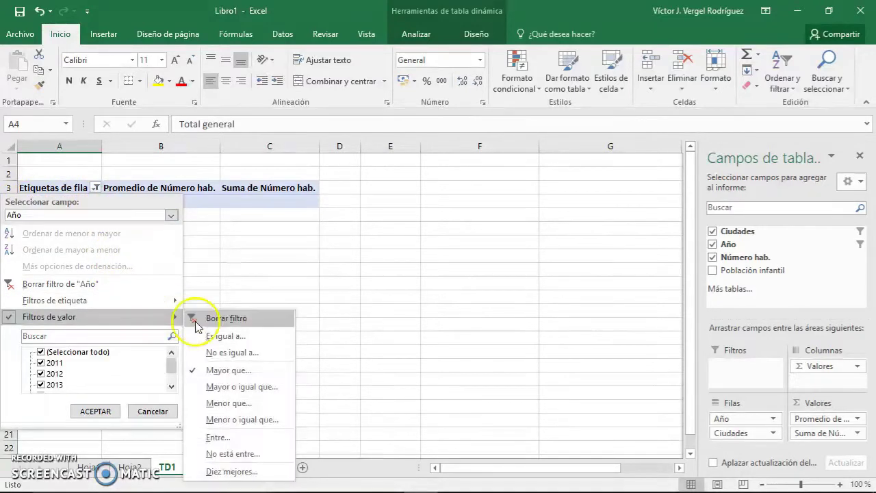
pyautogui.click(261, 374)
pyautogui.click(526, 279)
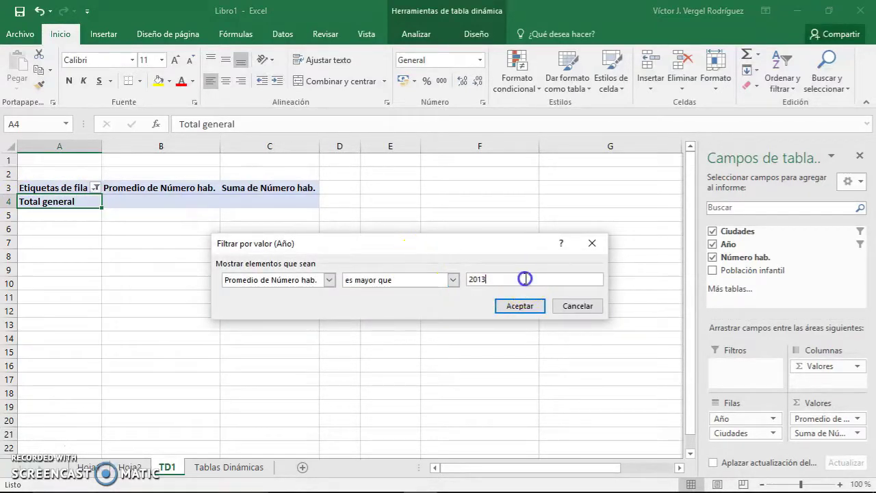
pyautogui.press('BackSpace')
pyautogui.write('1')
pyautogui.click(519, 305)
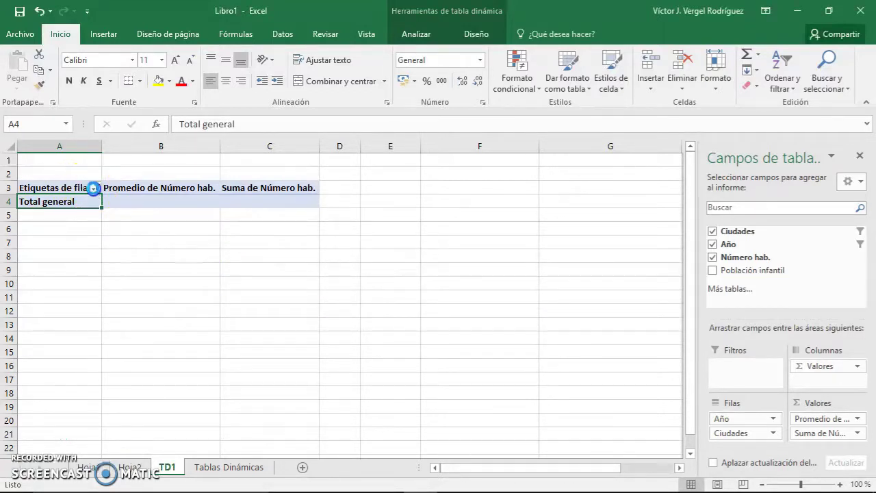
# Filter Año by its item list to keep only 2014 and 2015, and review the cities under 2014.
pyautogui.click(95, 187)
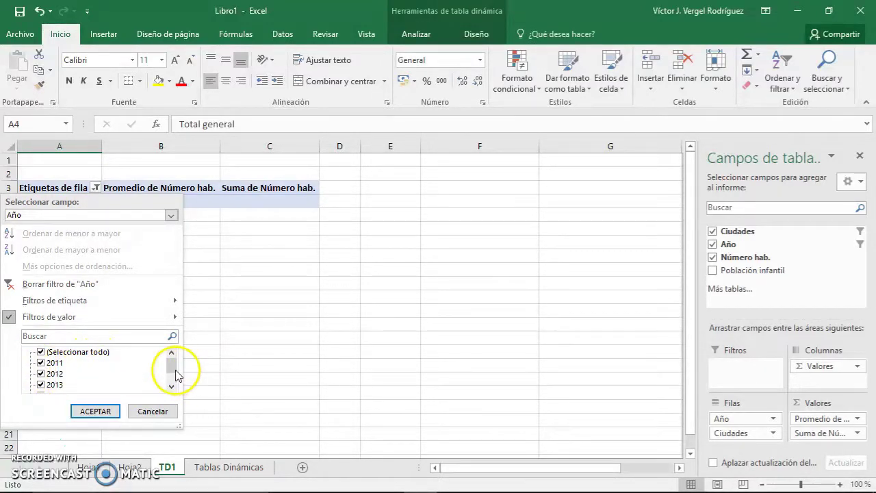
pyautogui.moveTo(175, 371); pyautogui.dragTo(175, 385)
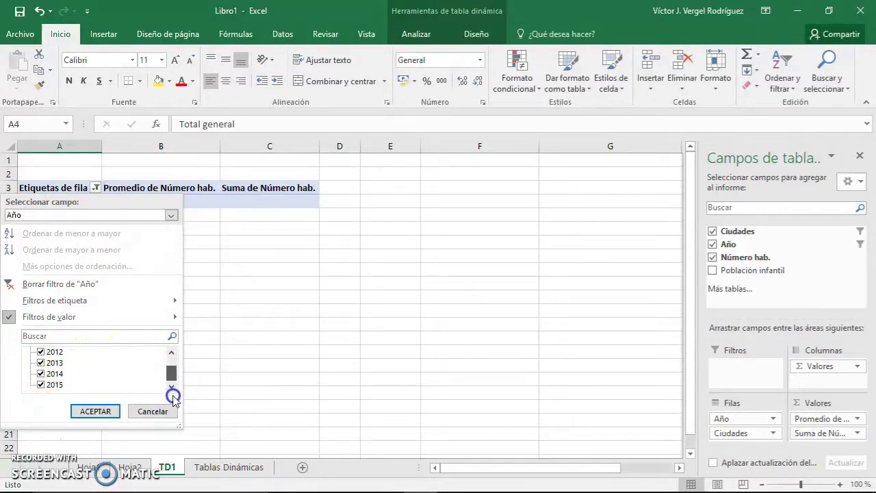
pyautogui.click(41, 353)
pyautogui.scroll(1, 62, 366)
pyautogui.scroll(-1, 81, 382)
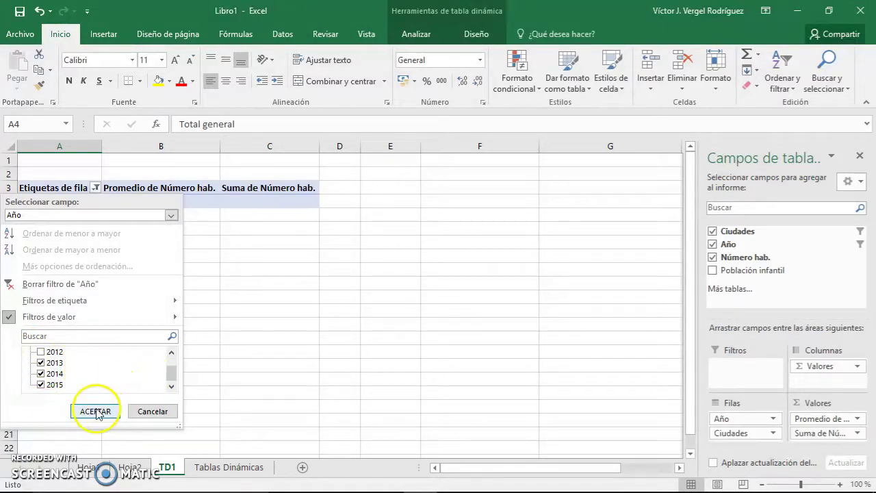
pyautogui.click(41, 363)
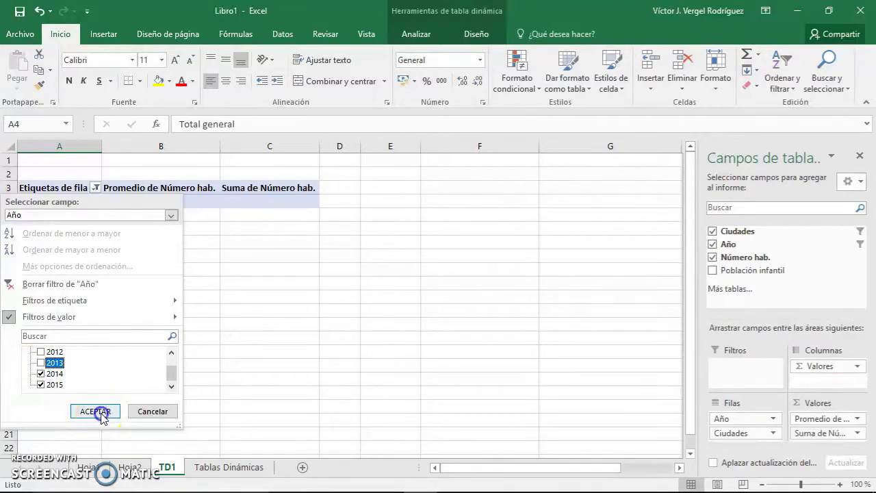
pyautogui.click(101, 411)
pyautogui.click(74, 223)
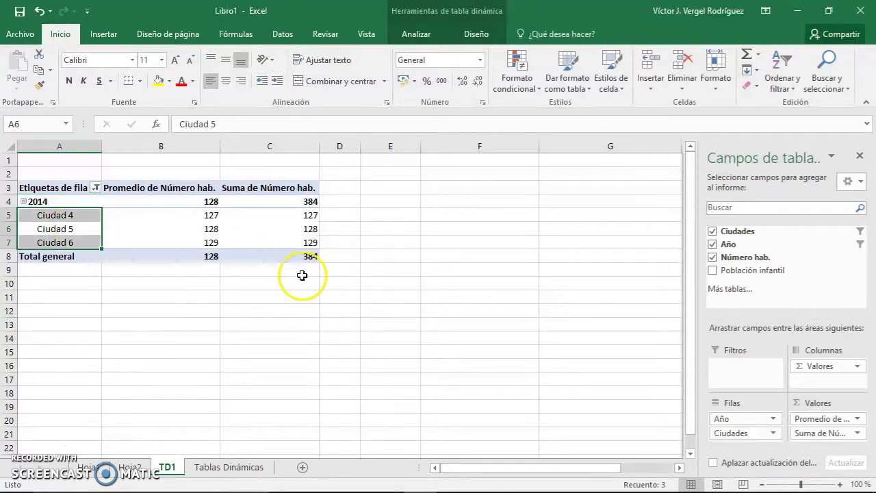
pyautogui.click(59, 204)
pyautogui.moveTo(116, 235)
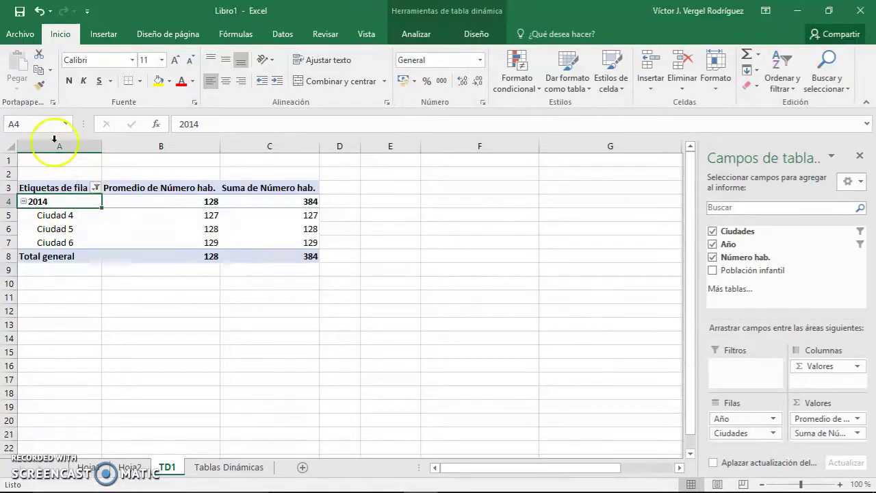
# Remove Año from the pivot rows and add Población infantil to the values between the two Número hab. fields.
pyautogui.moveTo(712, 419); pyautogui.dragTo(465, 338)
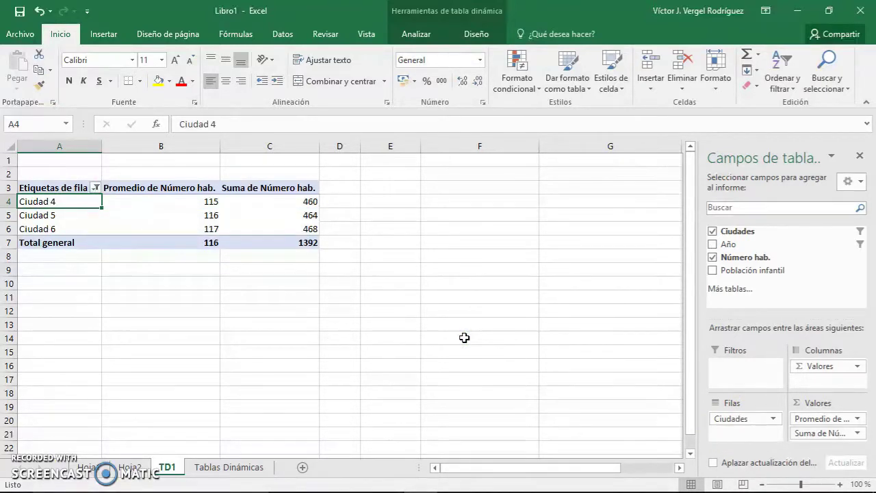
pyautogui.click(433, 314)
pyautogui.moveTo(770, 274); pyautogui.dragTo(805, 422)
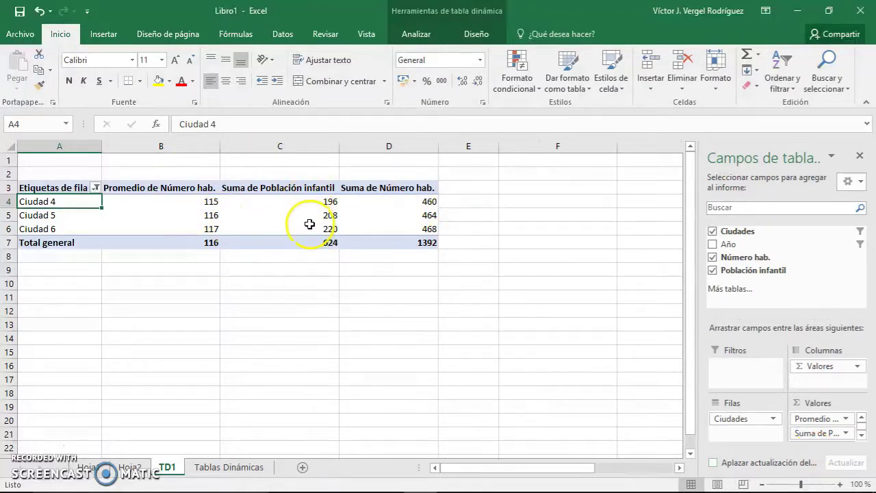
pyautogui.moveTo(859, 438)
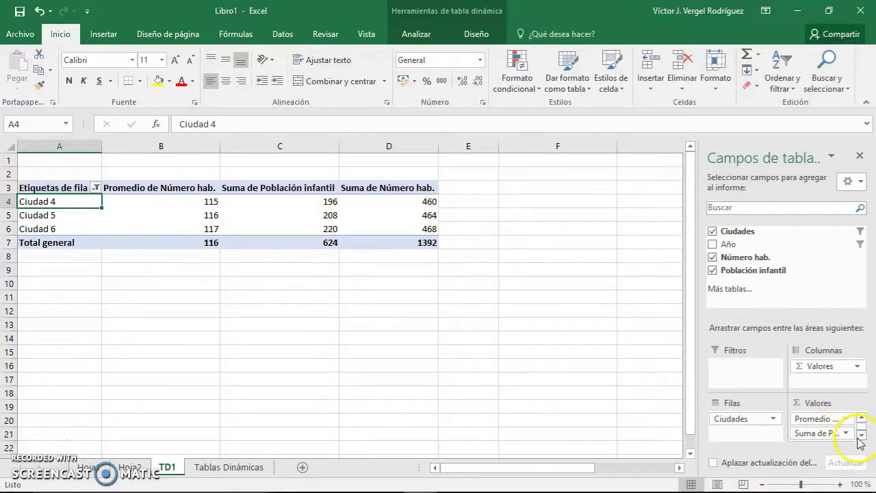
# Change the Población infantil value field to summarise by Promedio.
pyautogui.click(861, 436)
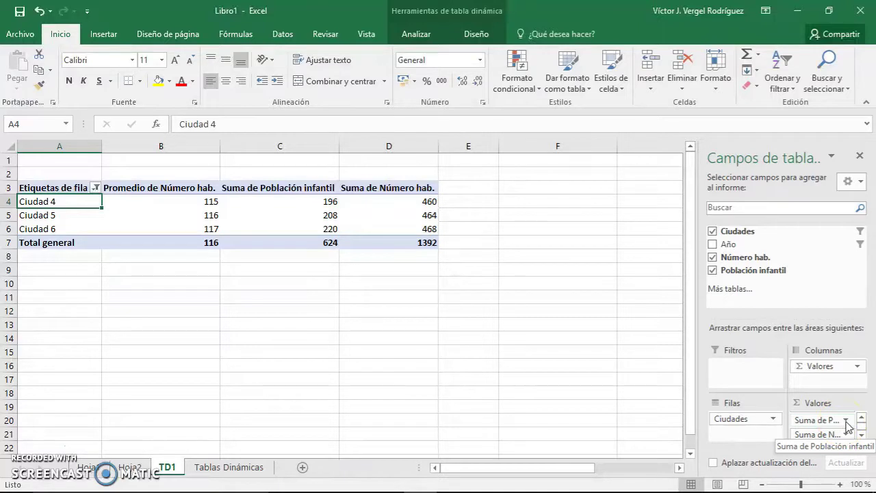
pyautogui.click(847, 421)
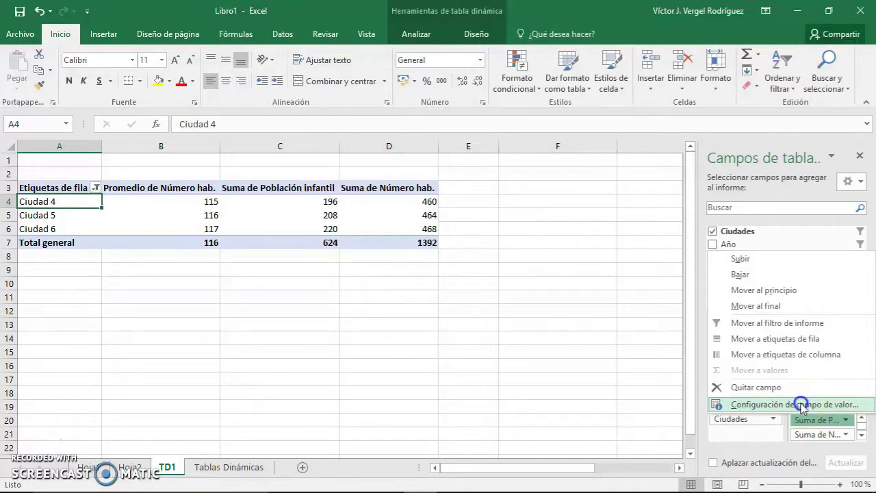
pyautogui.click(802, 404)
pyautogui.click(304, 308)
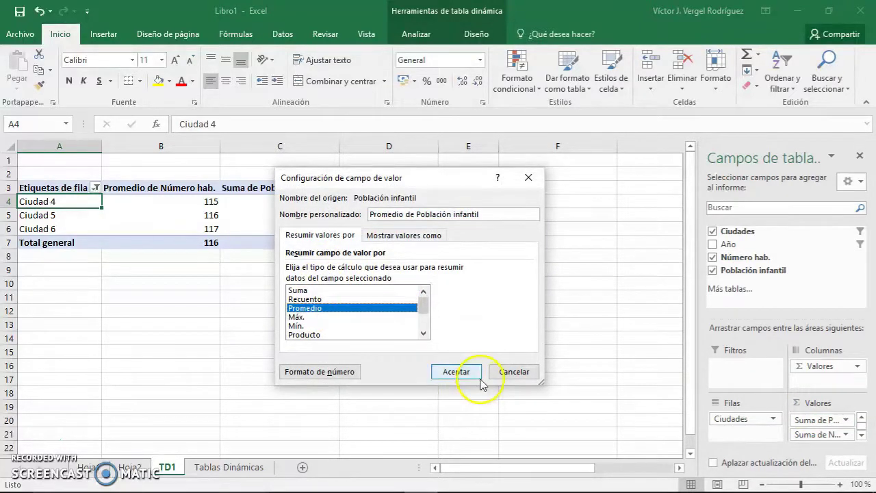
pyautogui.click(457, 372)
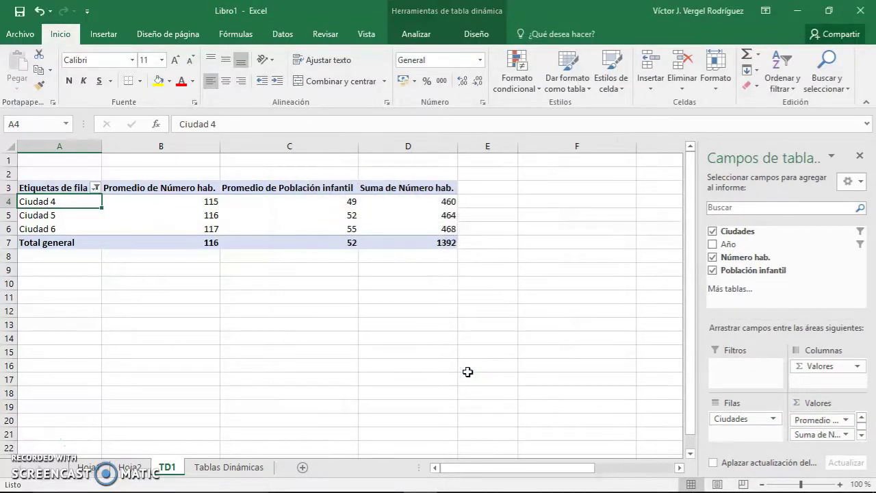
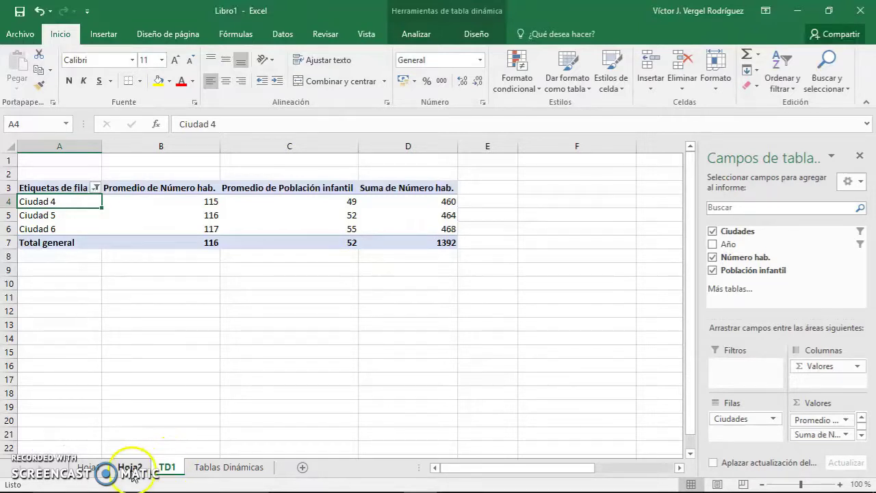
# Review the recommended pivot tables for the data on the Tablas Dinámicas sheet, and close them without inserting one.
pyautogui.click(236, 467)
pyautogui.click(122, 269)
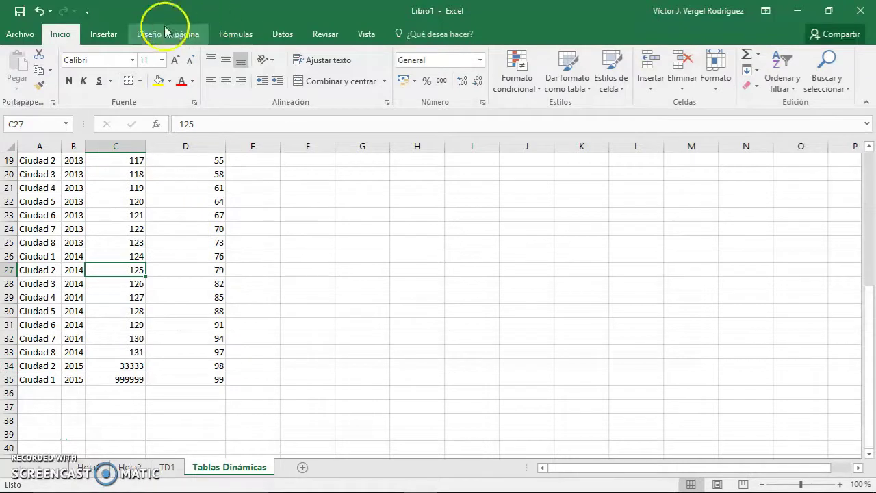
pyautogui.click(105, 33)
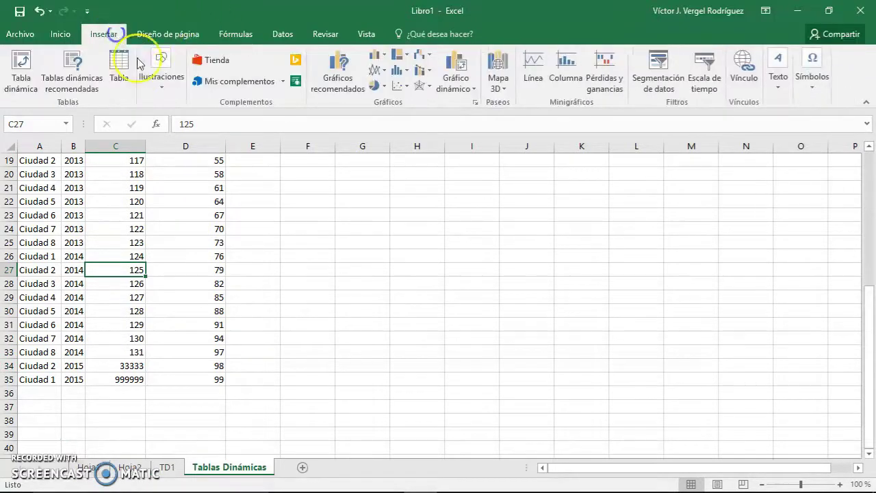
pyautogui.click(96, 82)
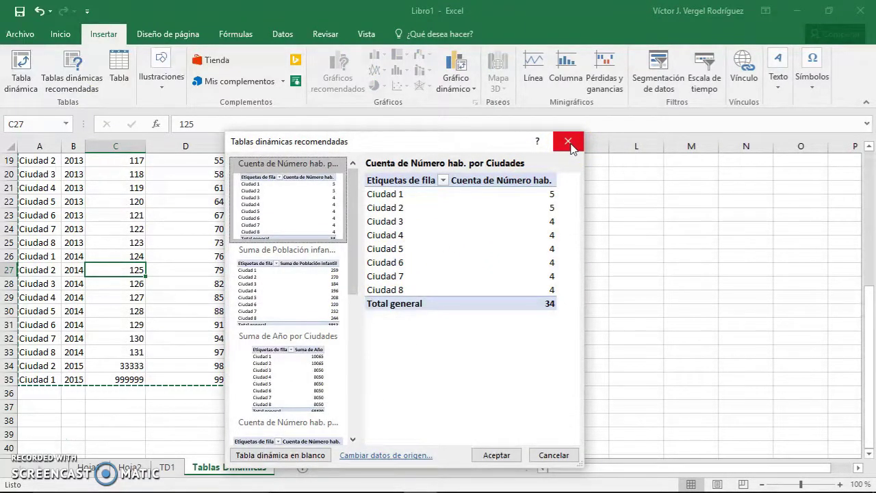
pyautogui.click(568, 142)
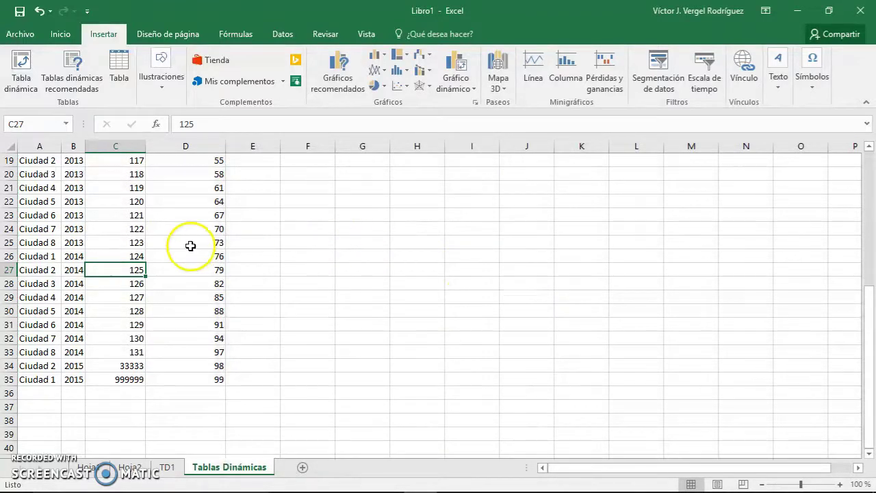
# Create a pivot table on a new worksheet from range A1:D35 of Tablas Dinámicas and rename the new sheet TD2.
pyautogui.click(121, 215)
pyautogui.click(110, 187)
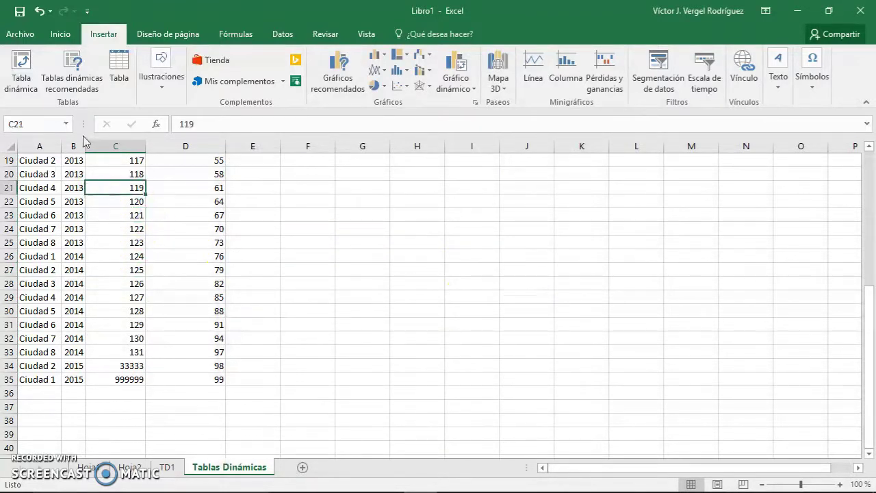
pyautogui.click(34, 70)
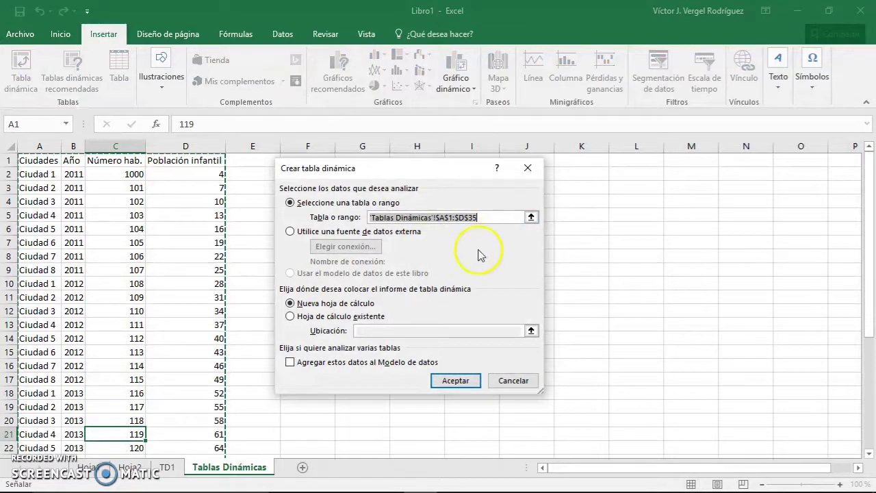
pyautogui.click(456, 380)
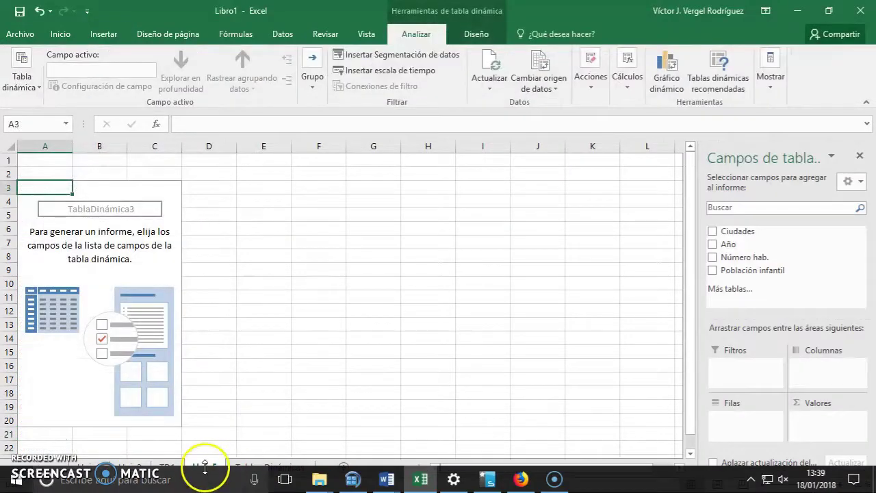
pyautogui.moveTo(204, 466); pyautogui.dragTo(206, 464)
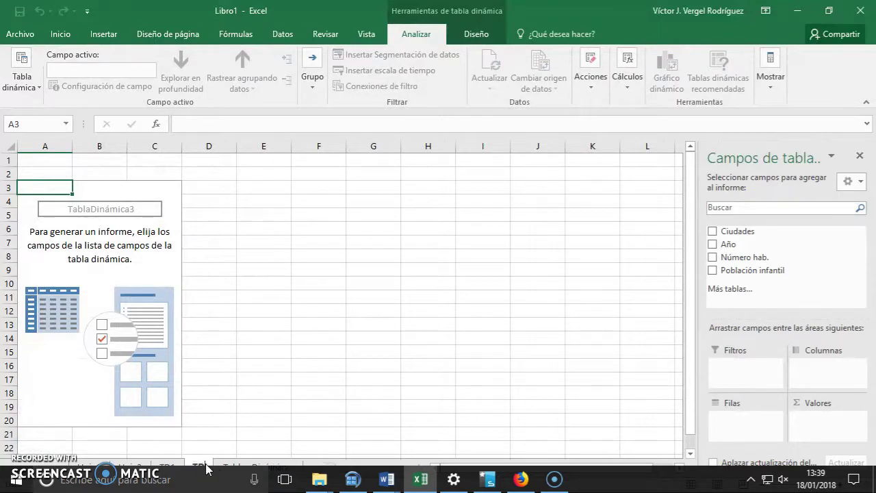
# Add Año to the rows and Número hab. to the values of the TD2 pivot table.
pyautogui.moveTo(728, 244); pyautogui.dragTo(750, 422)
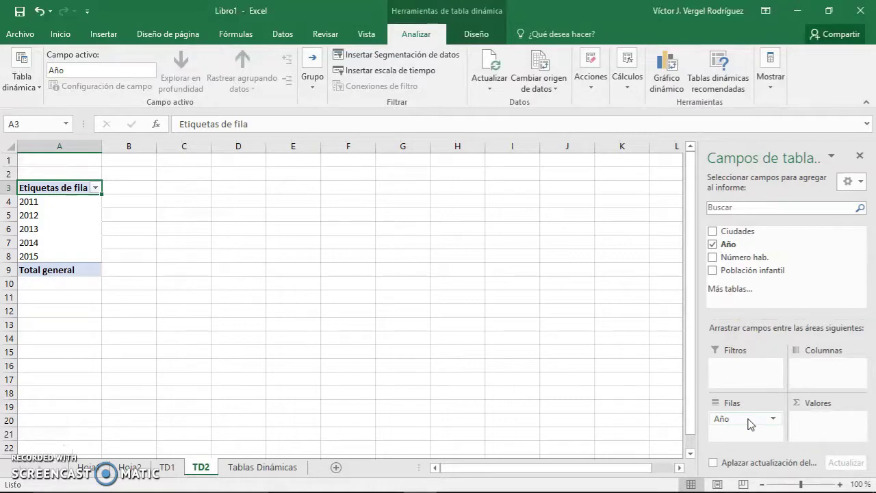
pyautogui.click(693, 381)
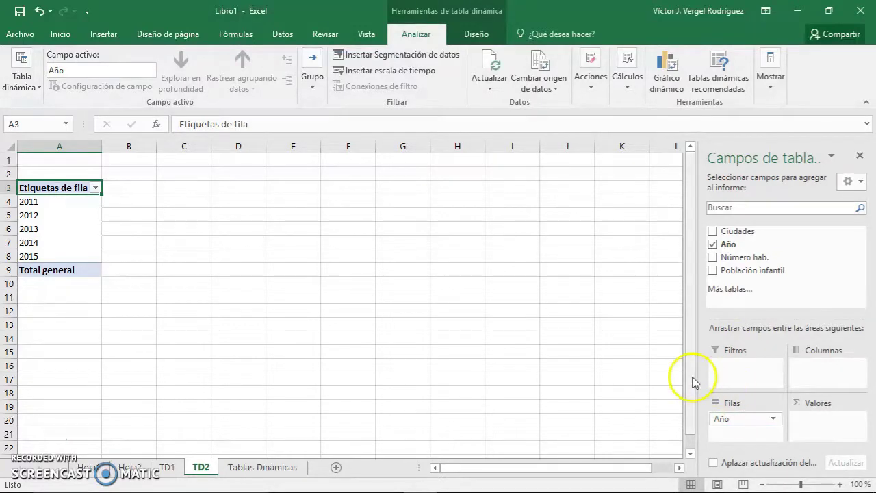
pyautogui.click(699, 367)
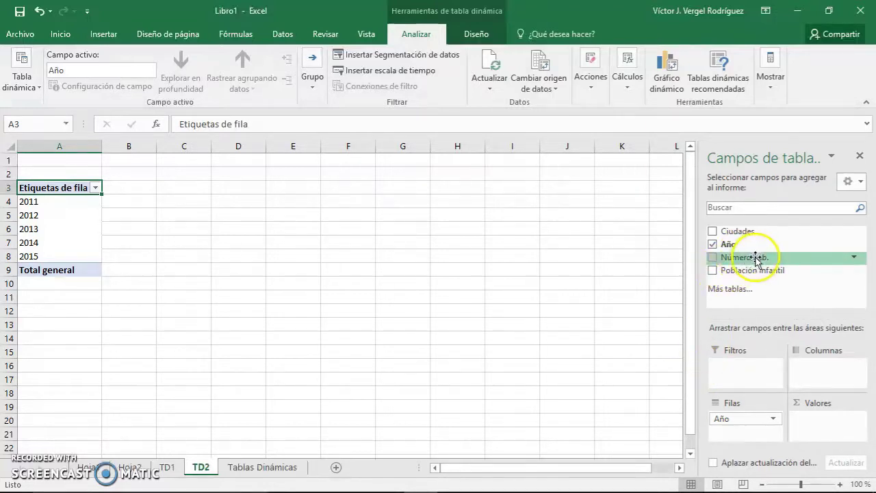
pyautogui.moveTo(763, 259); pyautogui.dragTo(790, 306)
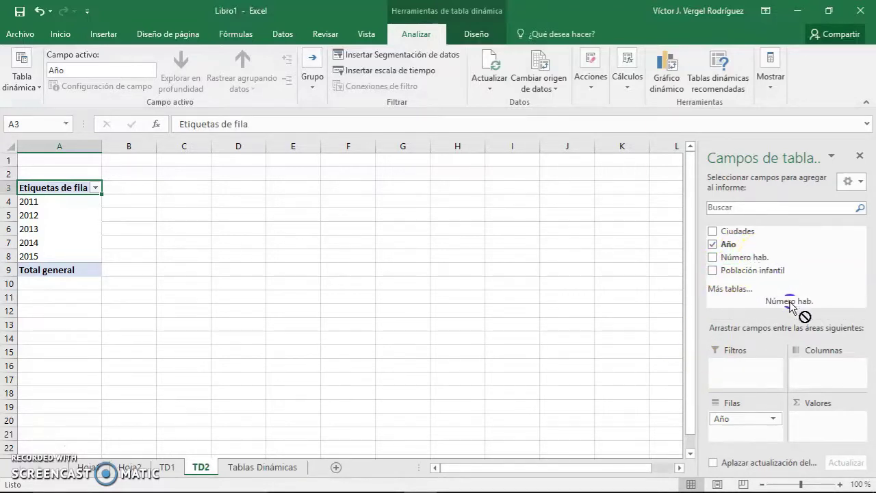
pyautogui.moveTo(815, 415); pyautogui.dragTo(817, 418)
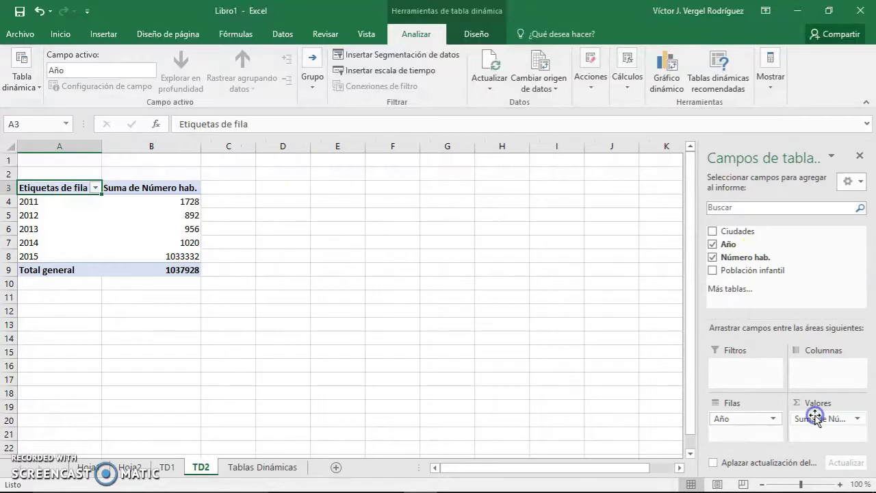
# Change the Número hab. value field in TD2 to summarise by Máx.
pyautogui.click(860, 420)
pyautogui.click(840, 406)
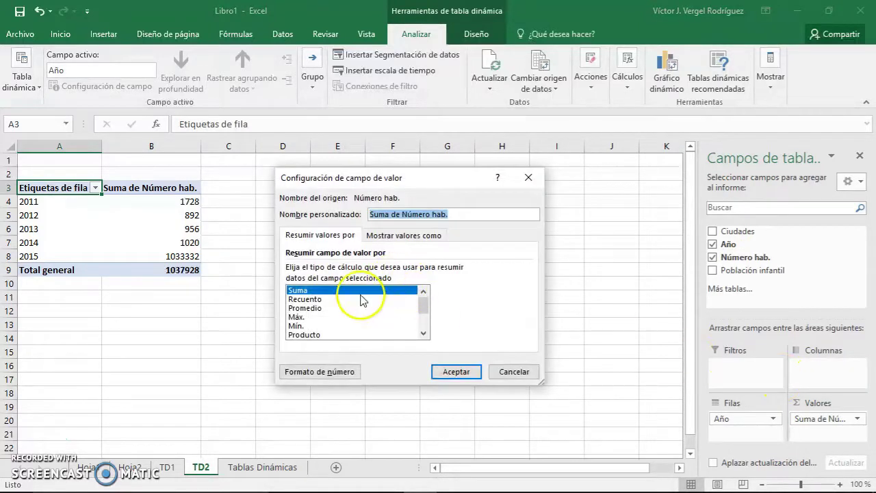
pyautogui.click(306, 317)
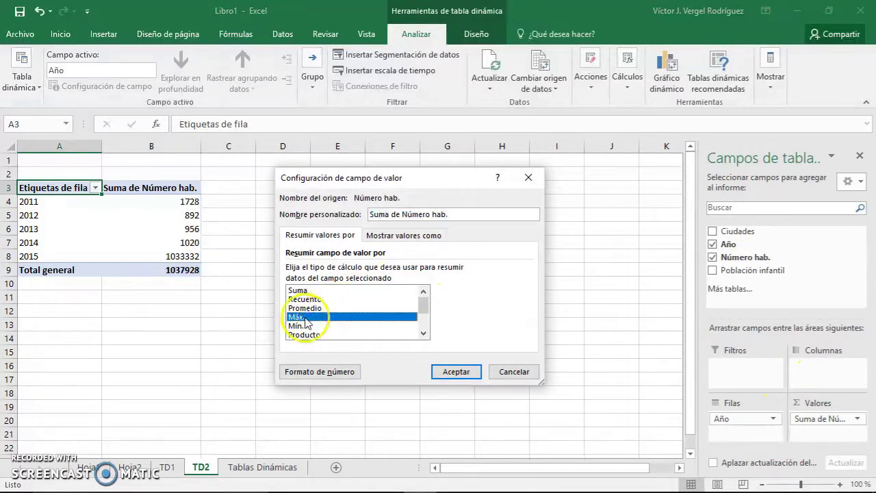
pyautogui.click(458, 372)
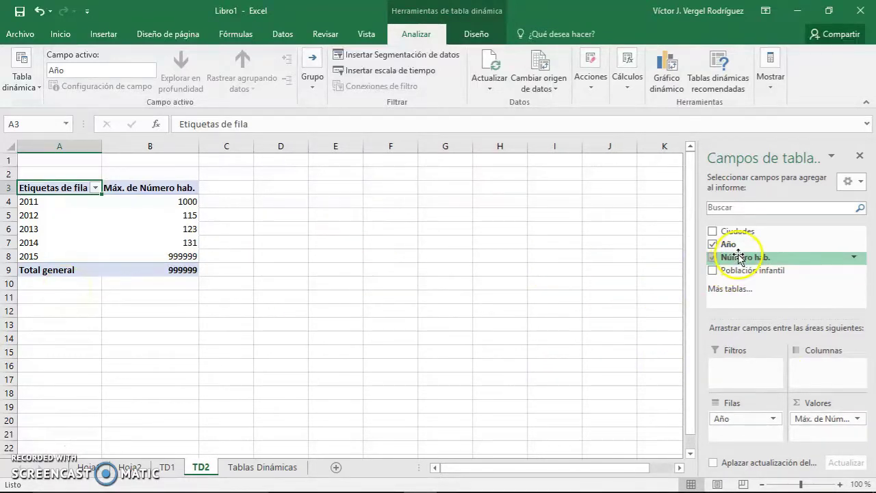
# Add Número hab. to the values a second time and summarise this second field by Mín.
pyautogui.moveTo(739, 257); pyautogui.dragTo(820, 423)
pyautogui.click(858, 433)
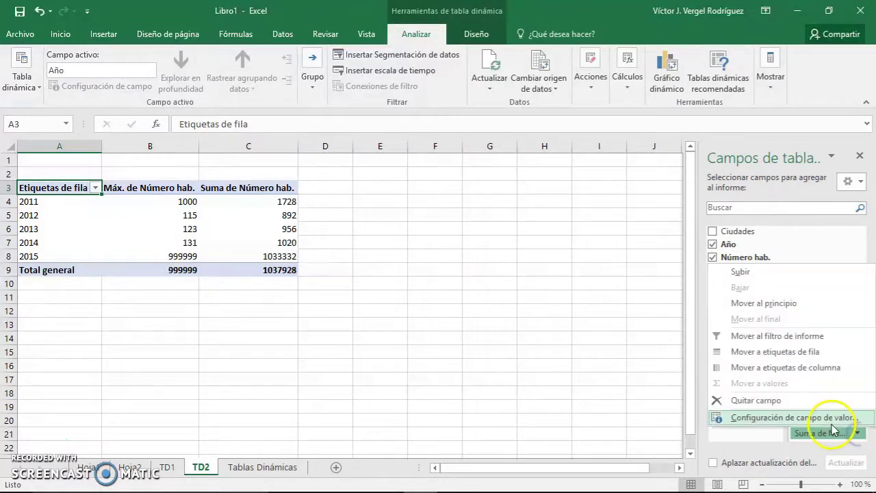
pyautogui.click(821, 418)
pyautogui.click(332, 326)
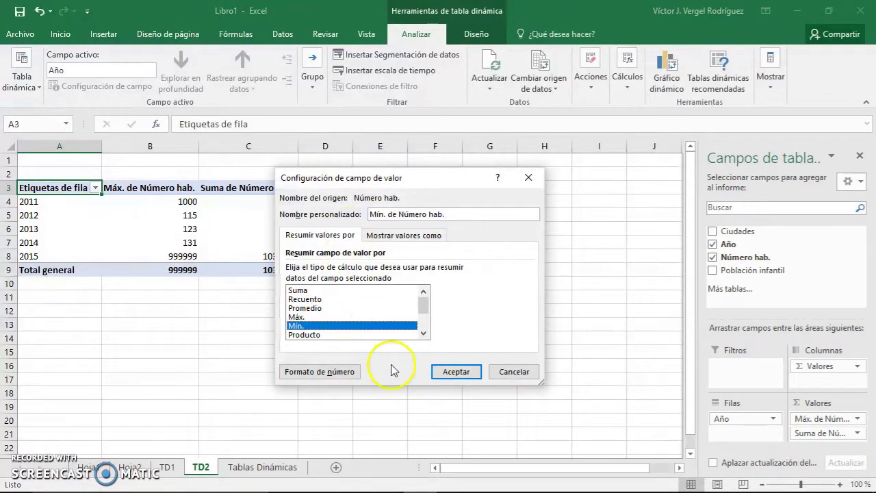
pyautogui.click(472, 376)
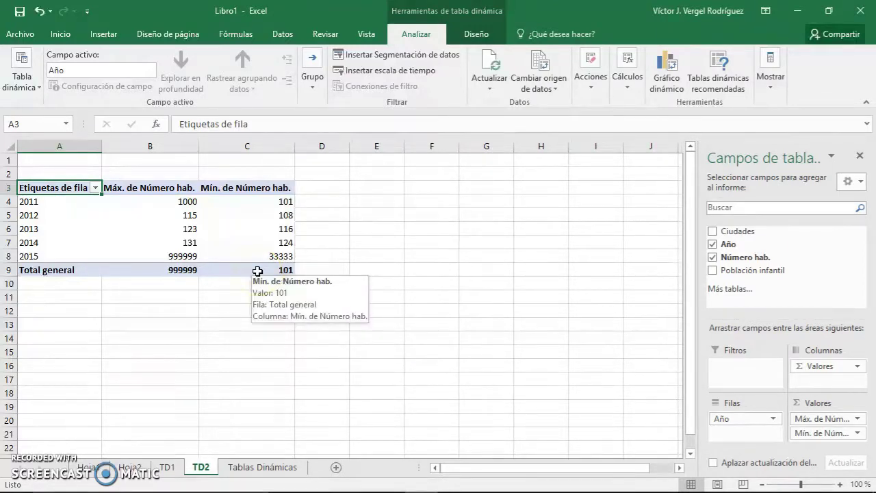
# Examine the maximum and minimum Número hab. values for 2011.
pyautogui.moveTo(71, 201); pyautogui.dragTo(257, 205)
pyautogui.click(180, 202)
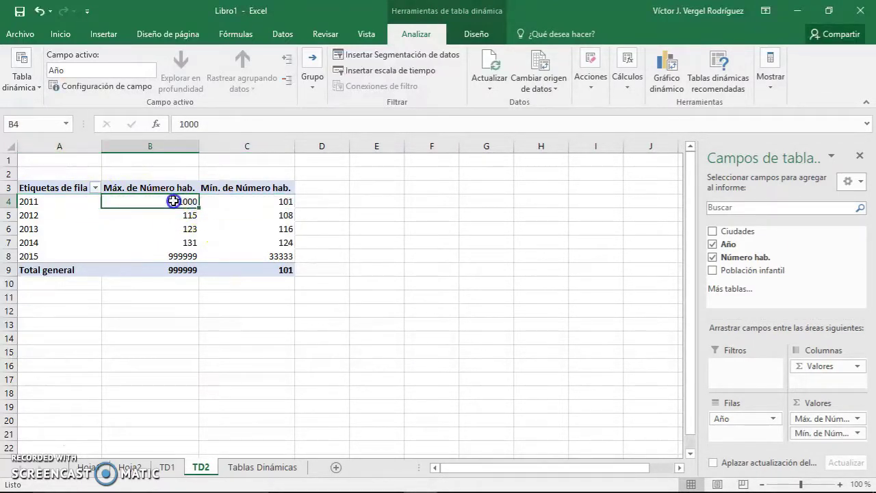
pyautogui.click(259, 201)
pyautogui.moveTo(259, 201)
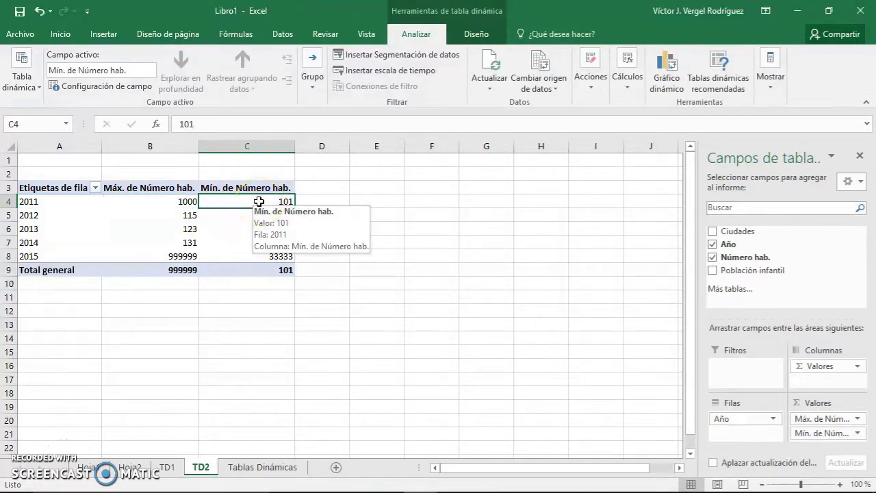